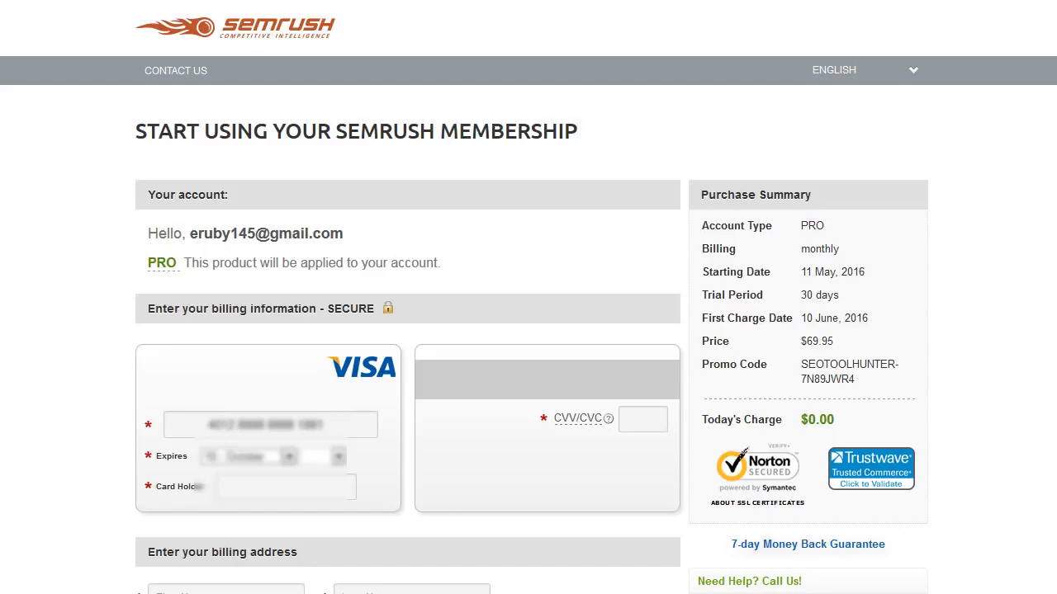
Set the card's expiry date, then enter the card holder's name and the CVV code.
{"action": "key", "text": "Tab"}
{"action": "key", "text": "2"}
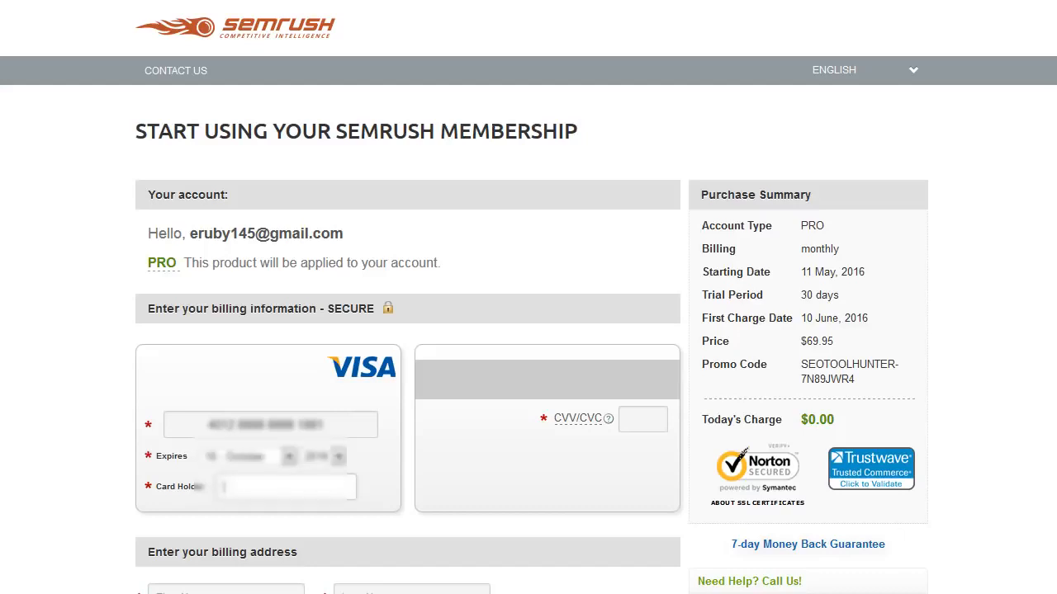
{"action": "key", "text": "Tab"}
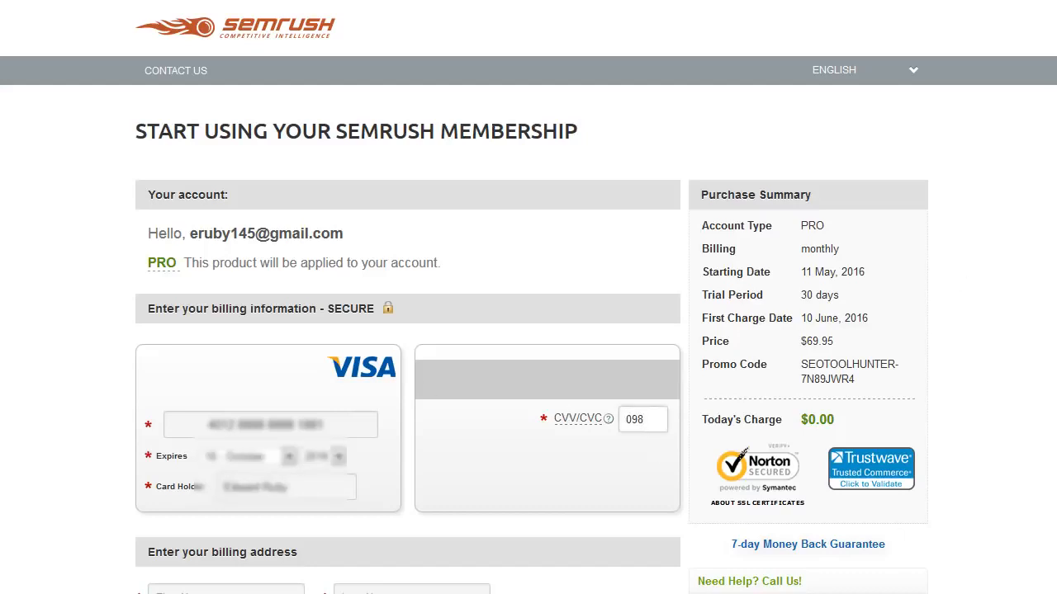
Enter the billing first and last name and place the PRO membership order.
{"action": "key", "text": "Tab"}
{"action": "key", "text": "Tab"}
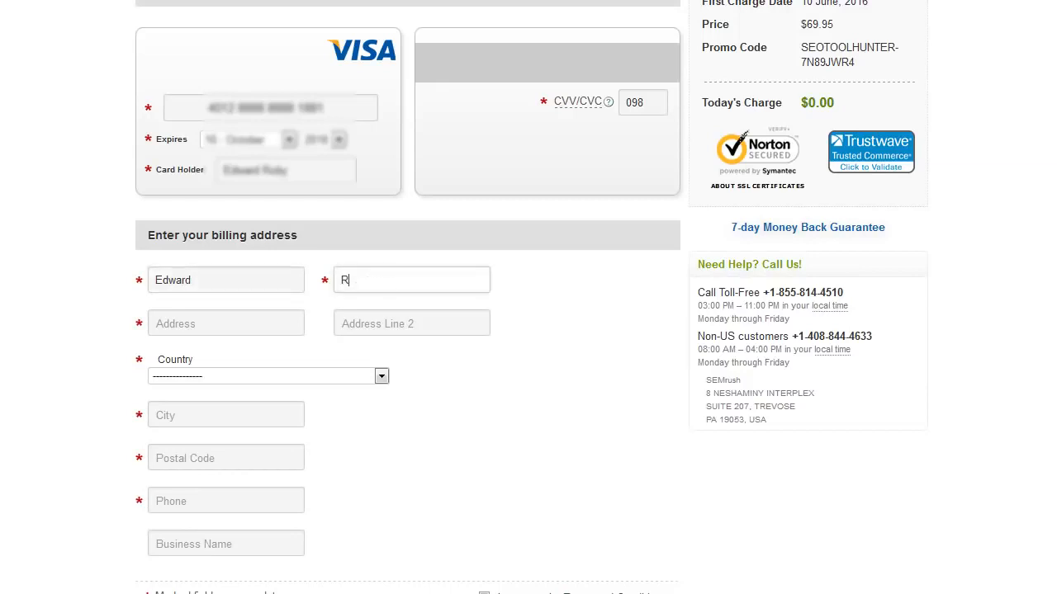
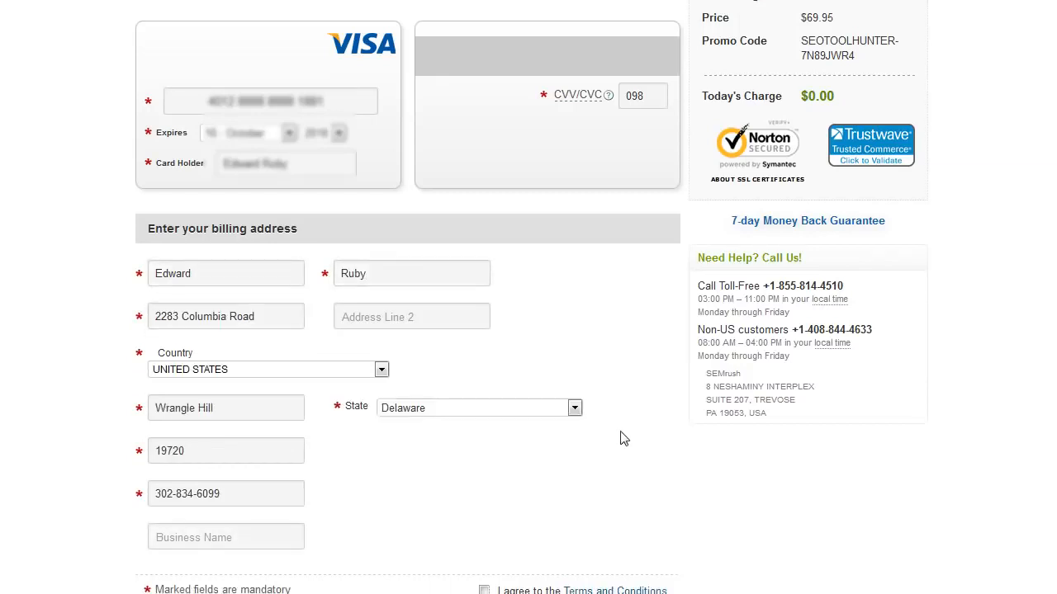
{"action": "scroll", "coordinate": [620, 439], "scroll_direction": "down", "scroll_amount": 4}
{"action": "left_click", "coordinate": [614, 326]}
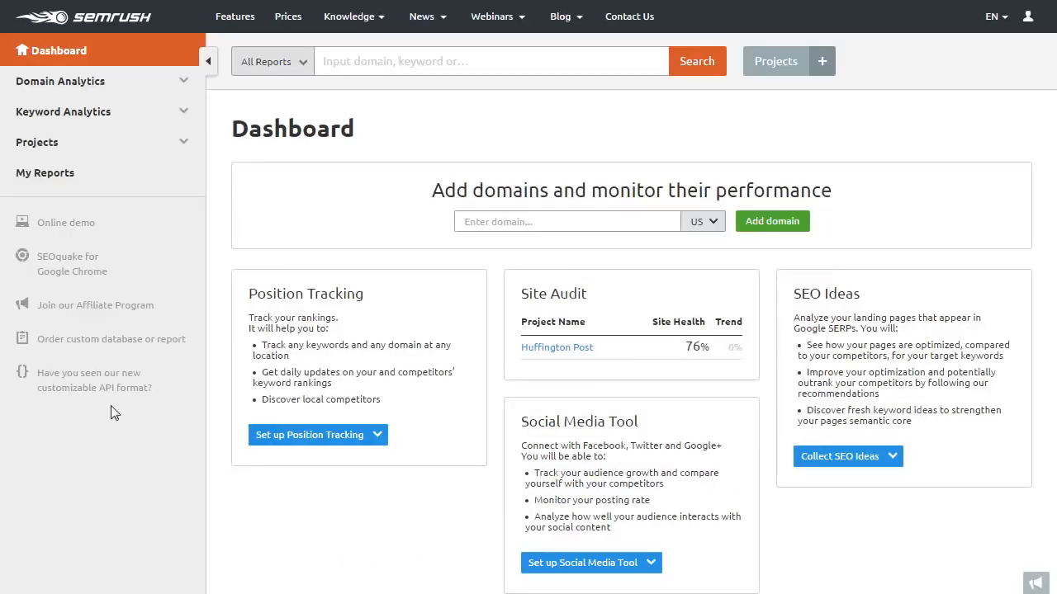
{"action": "left_click", "coordinate": [352, 73]}
{"action": "type", "text": "www.hu"}
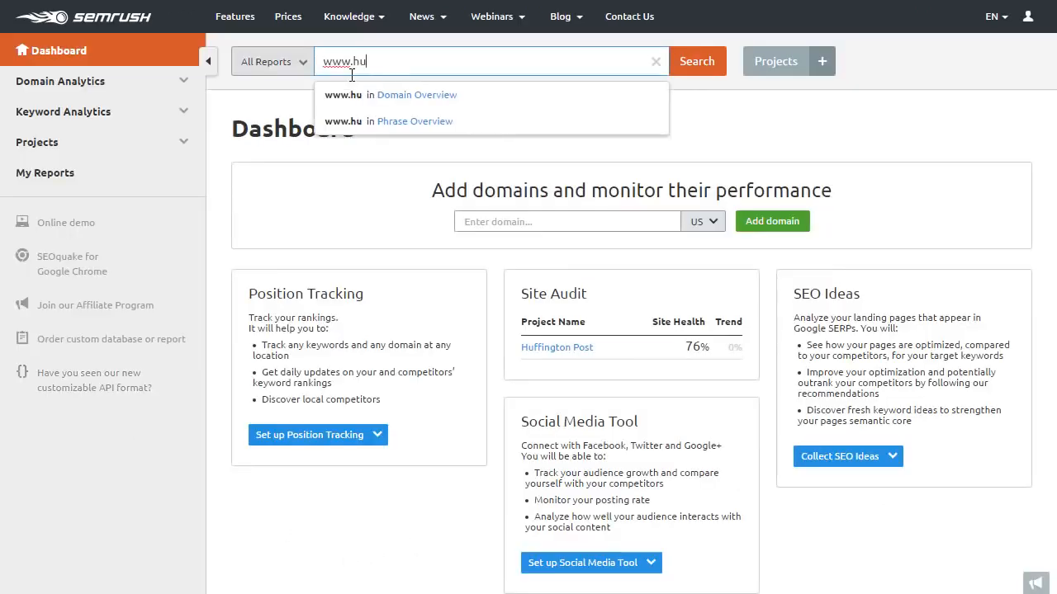
{"action": "type", "text": "ffingtonpost.c"}
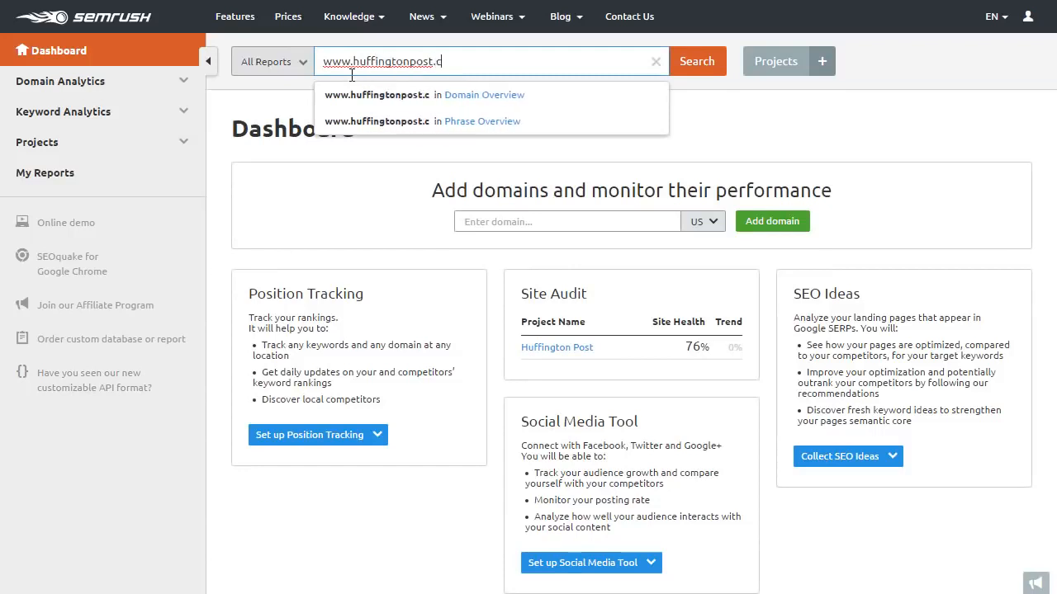
{"action": "type", "text": "om"}
{"action": "key", "text": "Return"}
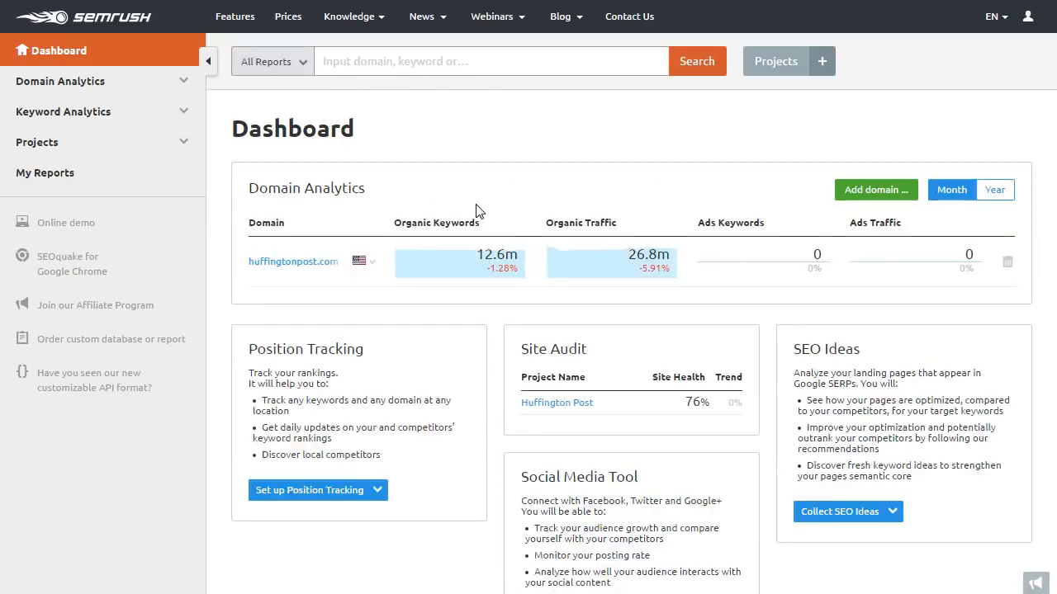
Open Domain Analytics > Overview to see huffingtonpost.com's traffic, keywords and backlinks.
{"action": "left_click", "coordinate": [161, 86]}
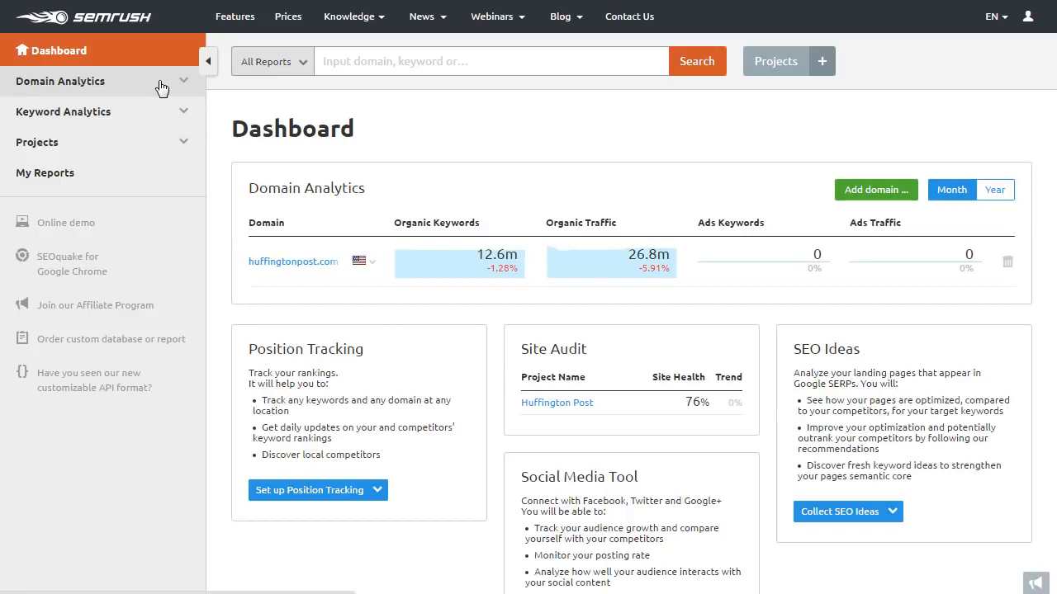
{"action": "left_click", "coordinate": [63, 108]}
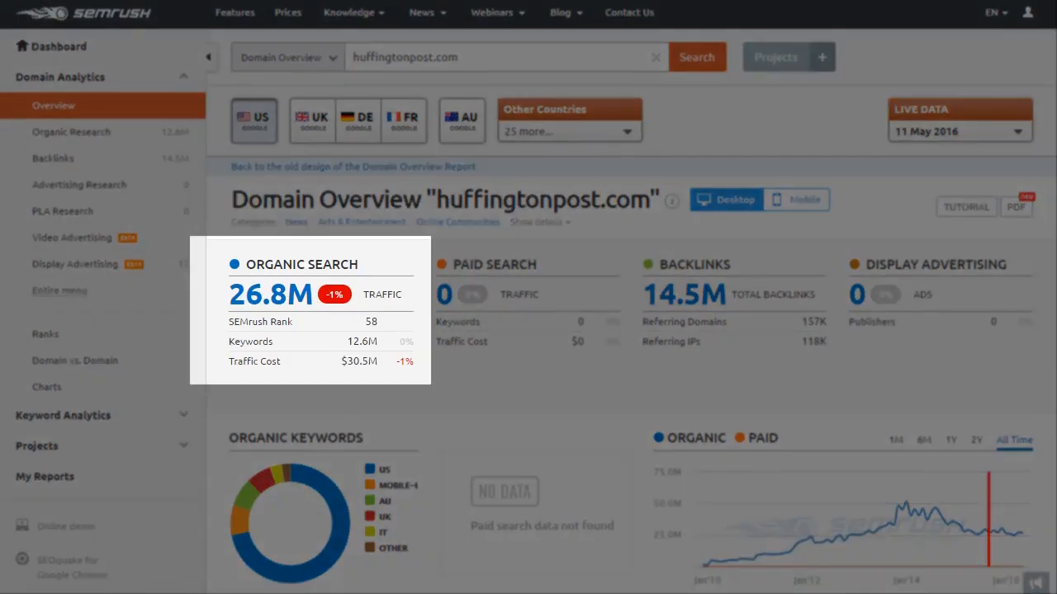
{"action": "scroll", "coordinate": [528, 297], "scroll_direction": "down", "scroll_amount": 3}
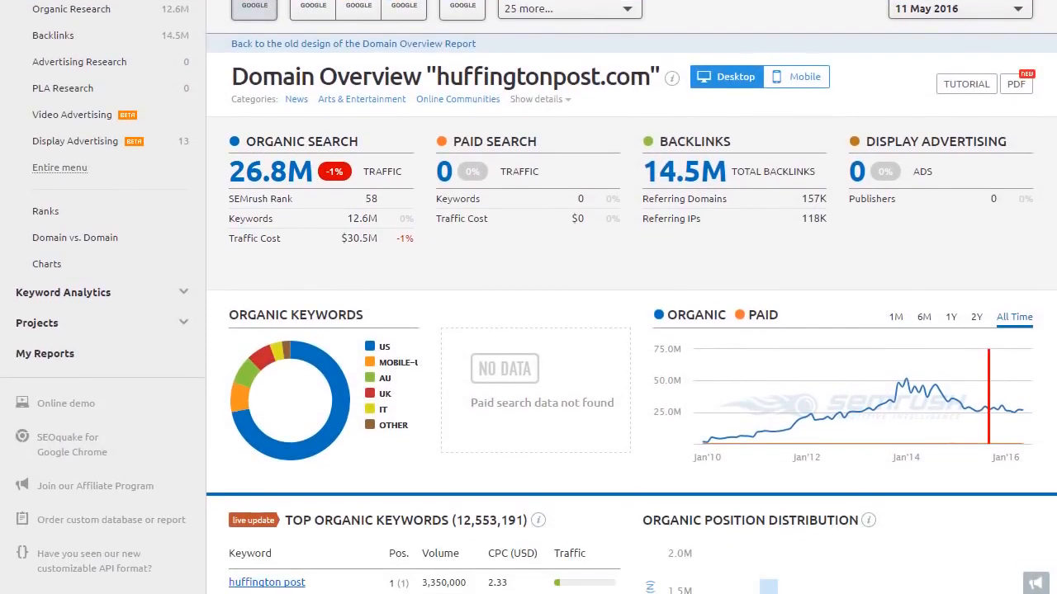
{"action": "scroll", "coordinate": [529, 298], "scroll_direction": "down", "scroll_amount": 3}
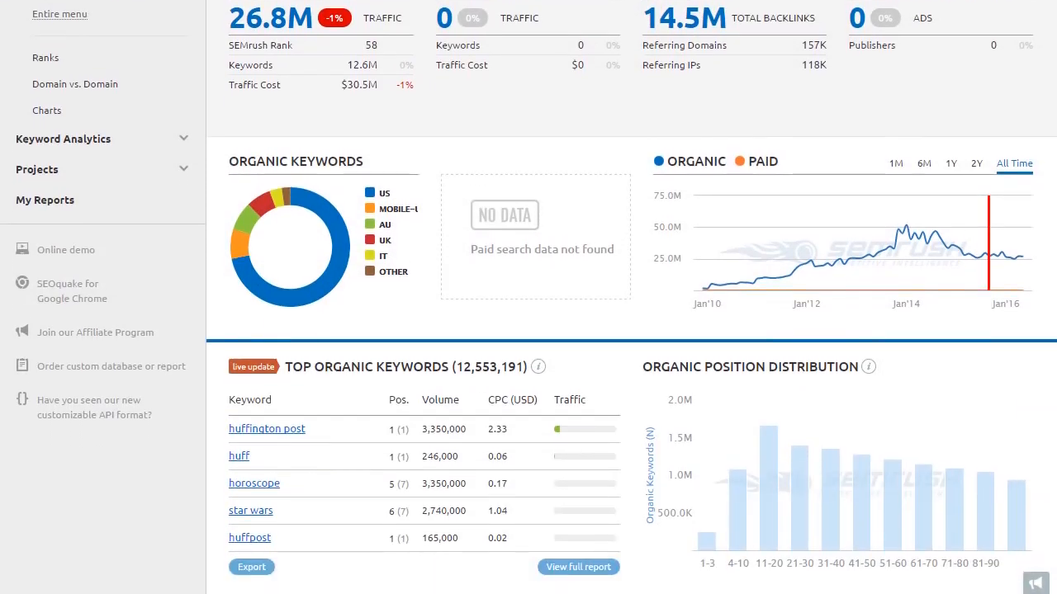
{"action": "scroll", "coordinate": [528, 297], "scroll_direction": "down", "scroll_amount": 3}
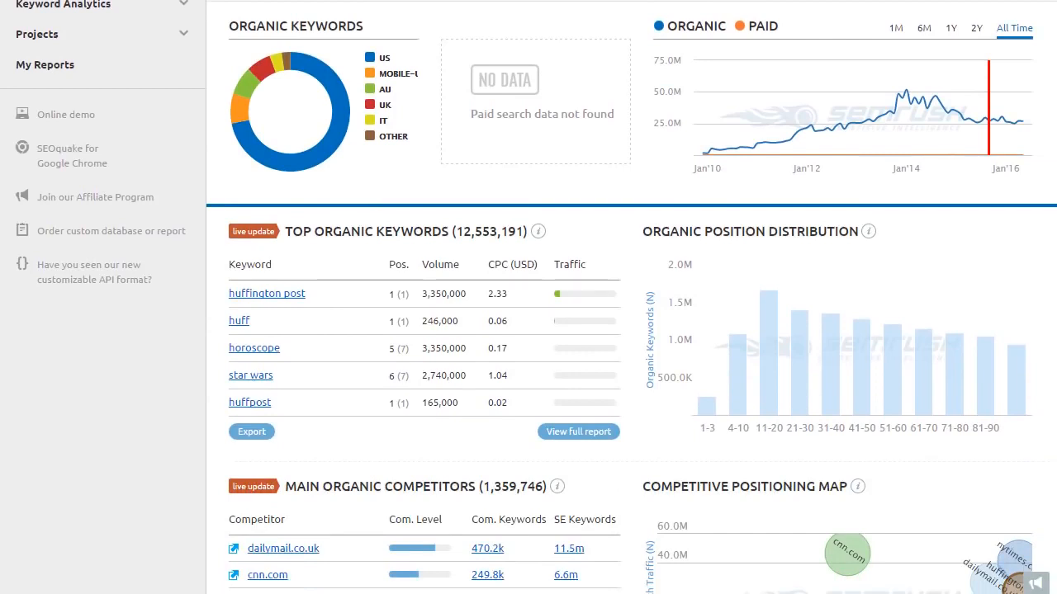
{"action": "scroll", "coordinate": [529, 297], "scroll_direction": "down", "scroll_amount": 4}
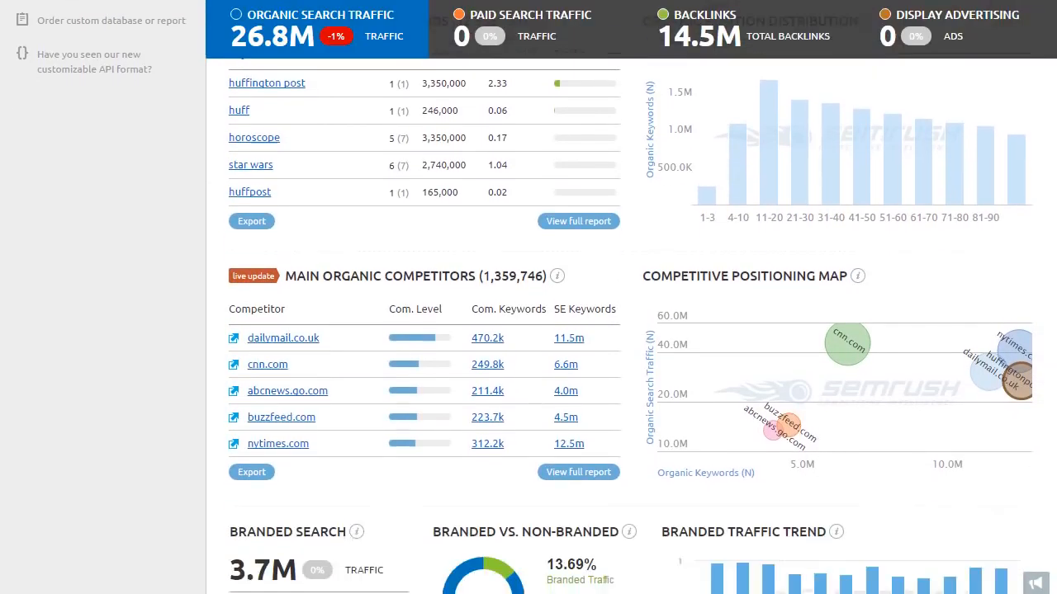
{"action": "scroll", "coordinate": [529, 298], "scroll_direction": "down", "scroll_amount": 2}
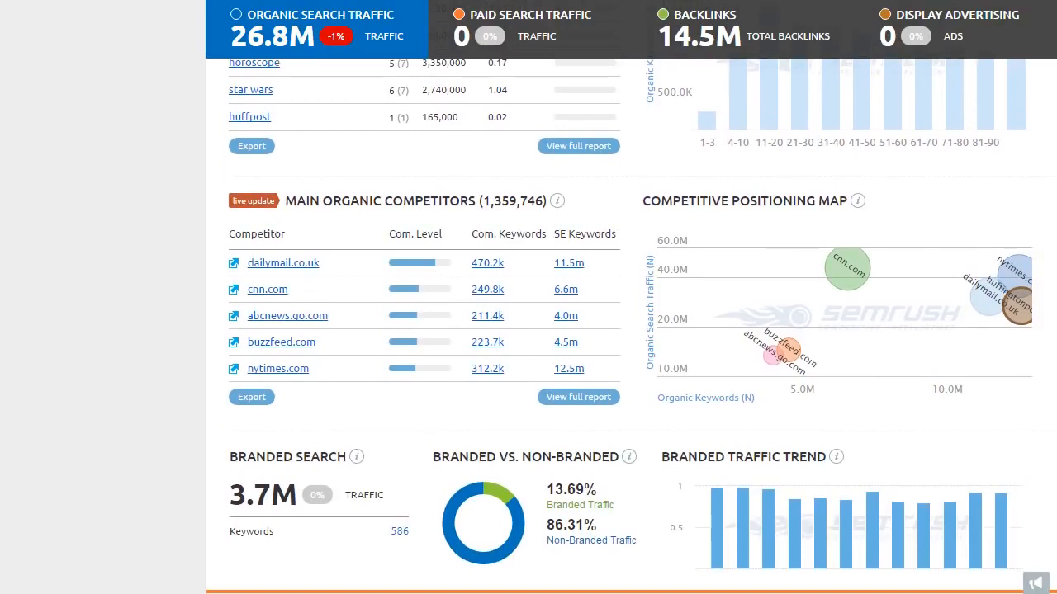
{"action": "scroll", "coordinate": [529, 297], "scroll_direction": "down", "scroll_amount": 2}
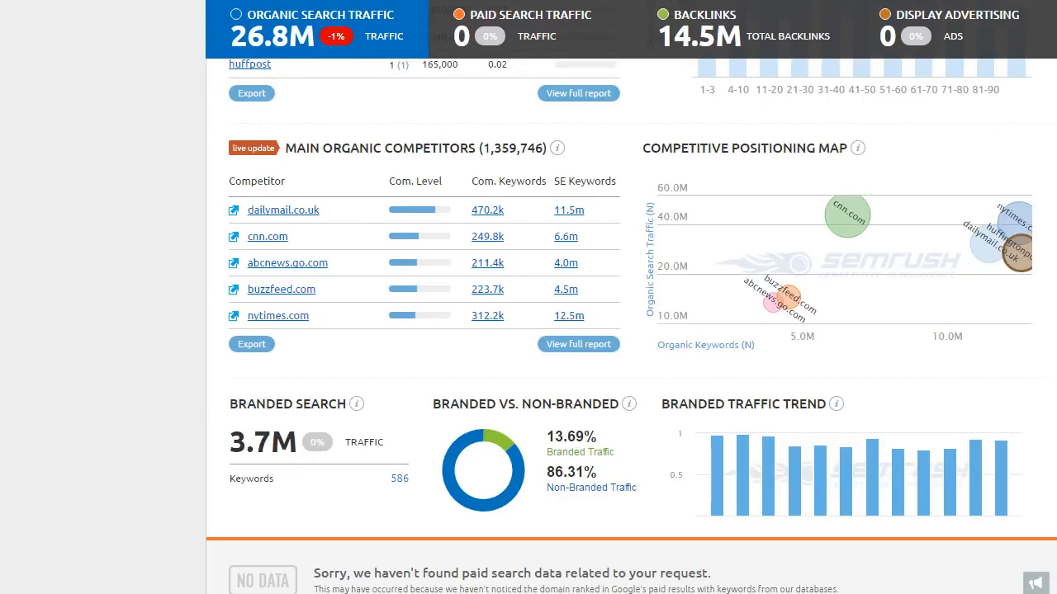
{"action": "scroll", "coordinate": [631, 325], "scroll_direction": "down", "scroll_amount": 4}
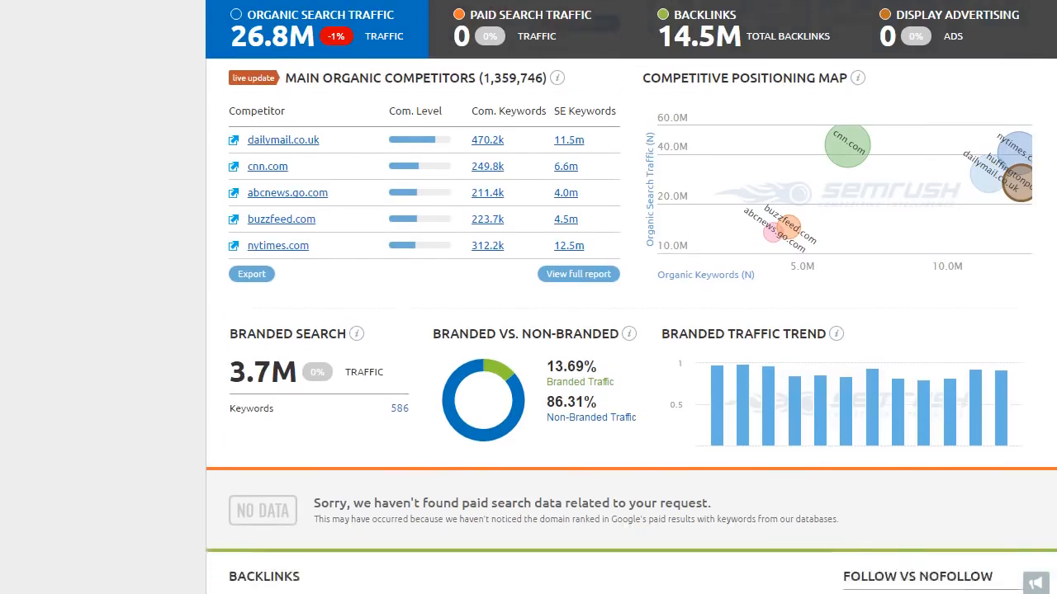
{"action": "scroll", "coordinate": [630, 325], "scroll_direction": "down", "scroll_amount": 2}
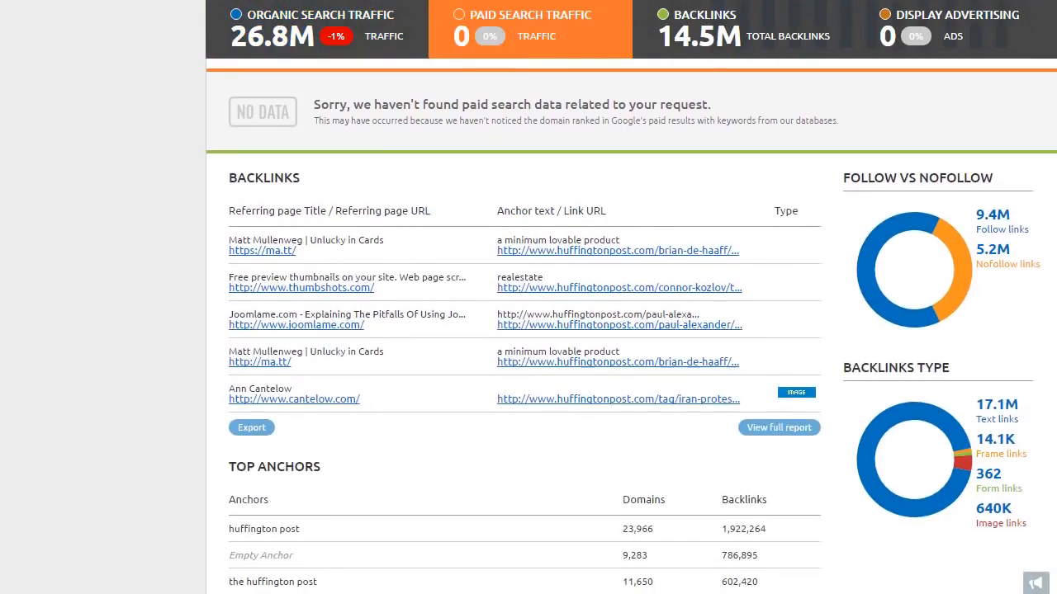
{"action": "scroll", "coordinate": [630, 325], "scroll_direction": "down", "scroll_amount": 2}
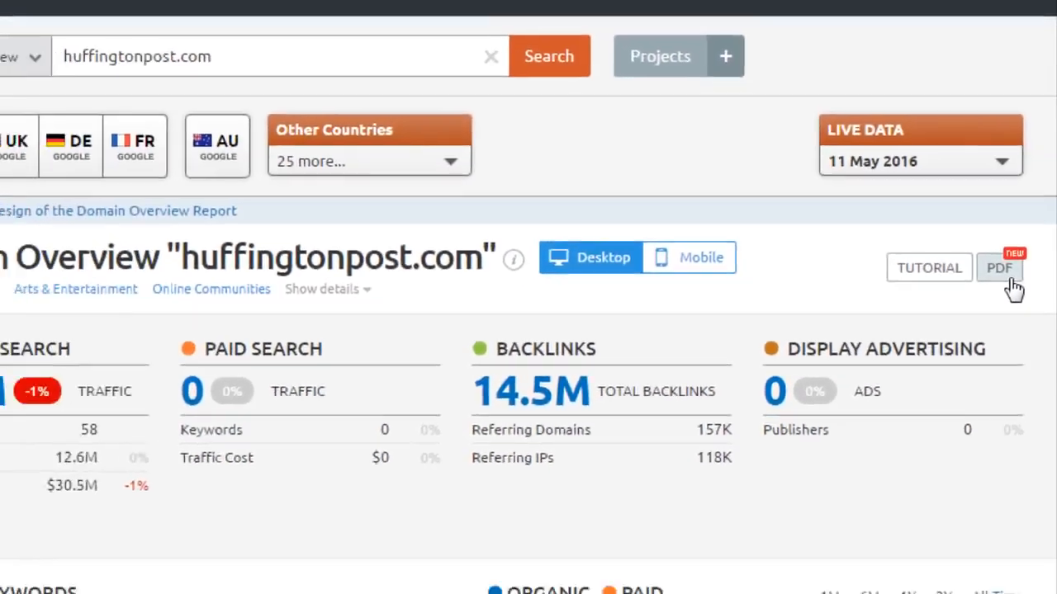
{"action": "left_click", "coordinate": [991, 348]}
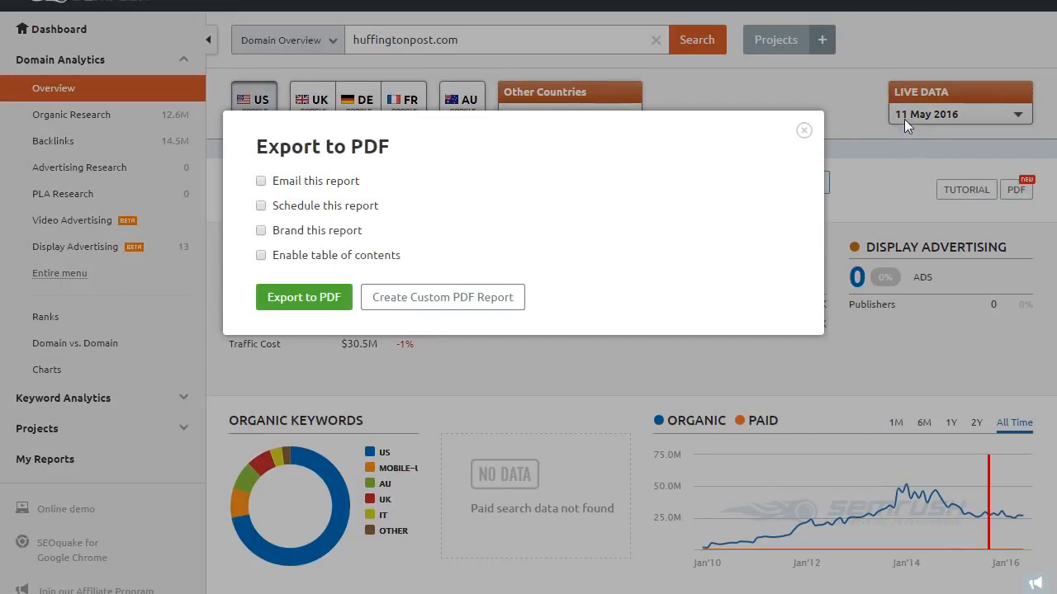
{"action": "left_click", "coordinate": [805, 132]}
{"action": "scroll", "coordinate": [805, 132], "scroll_direction": "down", "scroll_amount": 5}
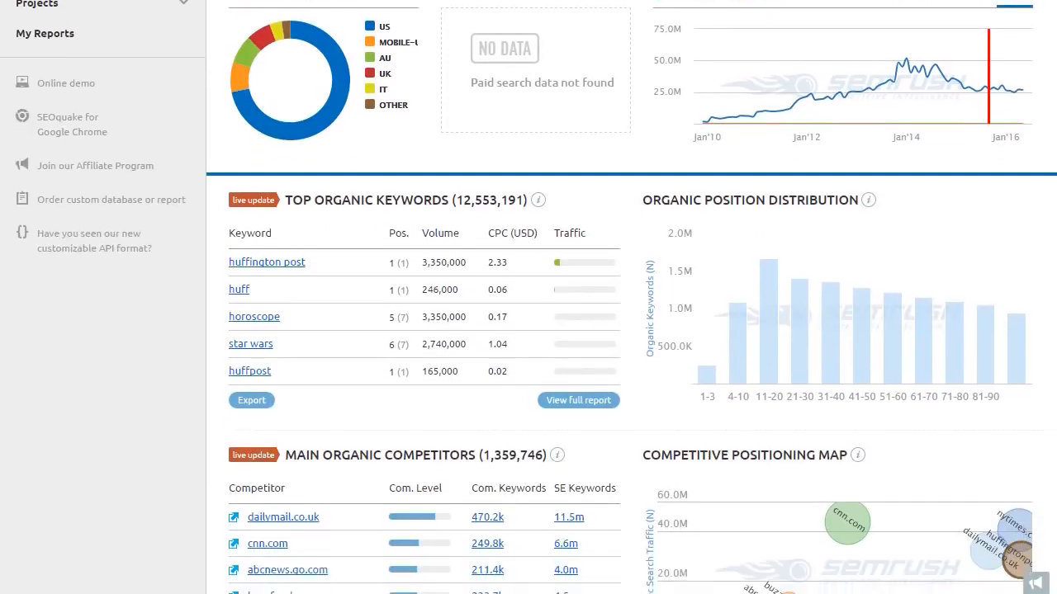
{"action": "scroll", "coordinate": [805, 132], "scroll_direction": "down", "scroll_amount": 1}
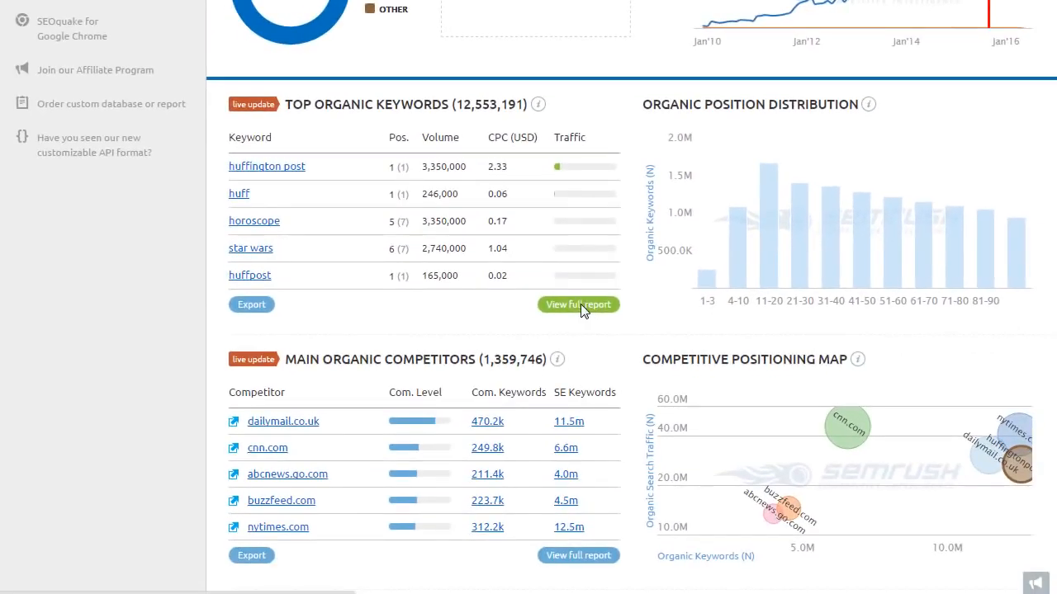
{"action": "left_click", "coordinate": [578, 305]}
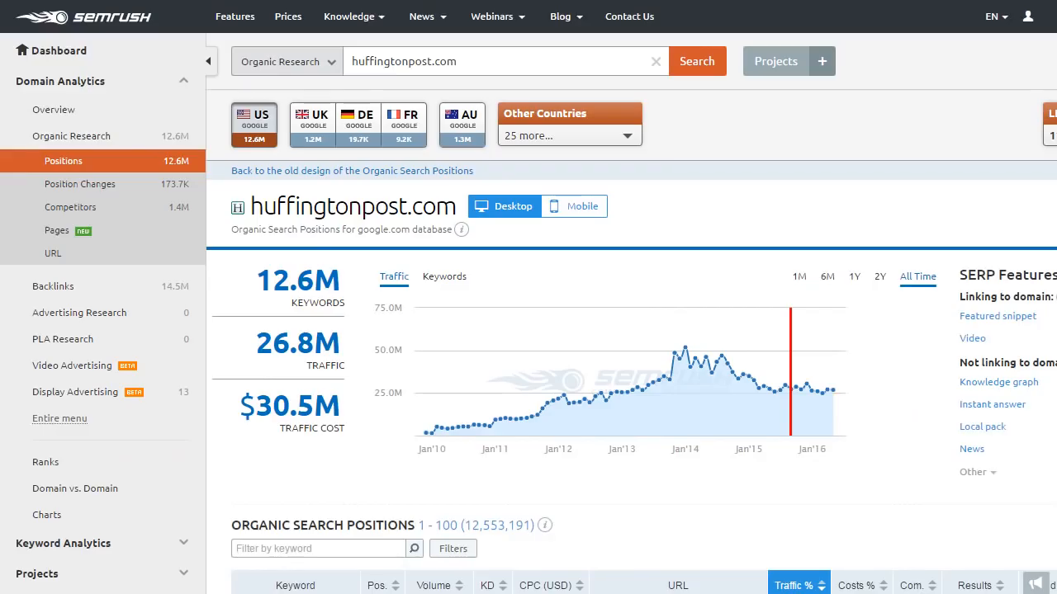
{"action": "scroll", "coordinate": [581, 310], "scroll_direction": "down", "scroll_amount": 2}
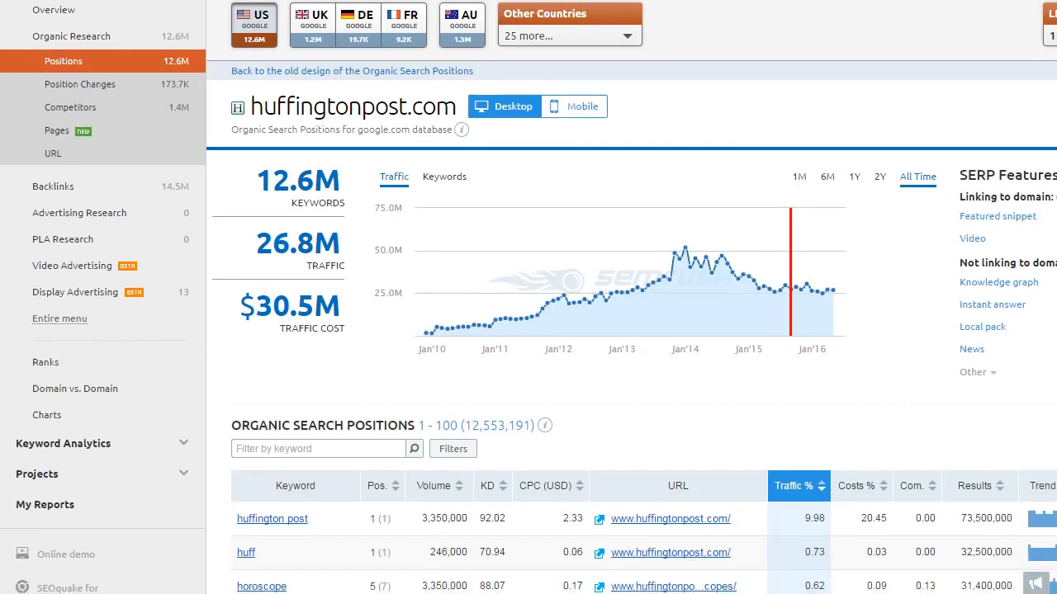
{"action": "scroll", "coordinate": [528, 330], "scroll_direction": "down", "scroll_amount": 2}
{"action": "scroll", "coordinate": [528, 330], "scroll_direction": "down", "scroll_amount": 3}
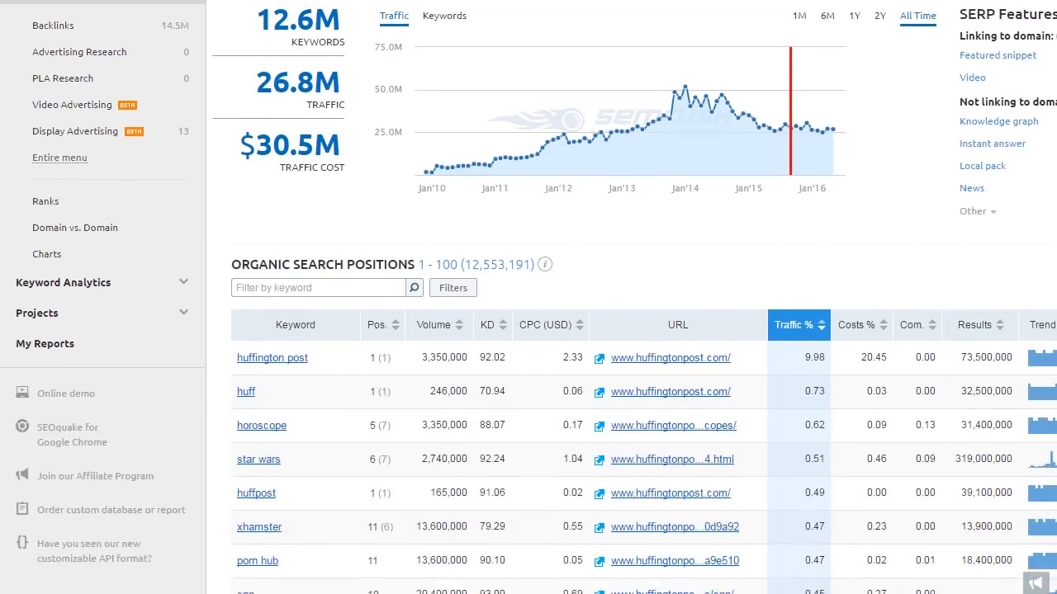
{"action": "scroll", "coordinate": [529, 330], "scroll_direction": "down", "scroll_amount": 3}
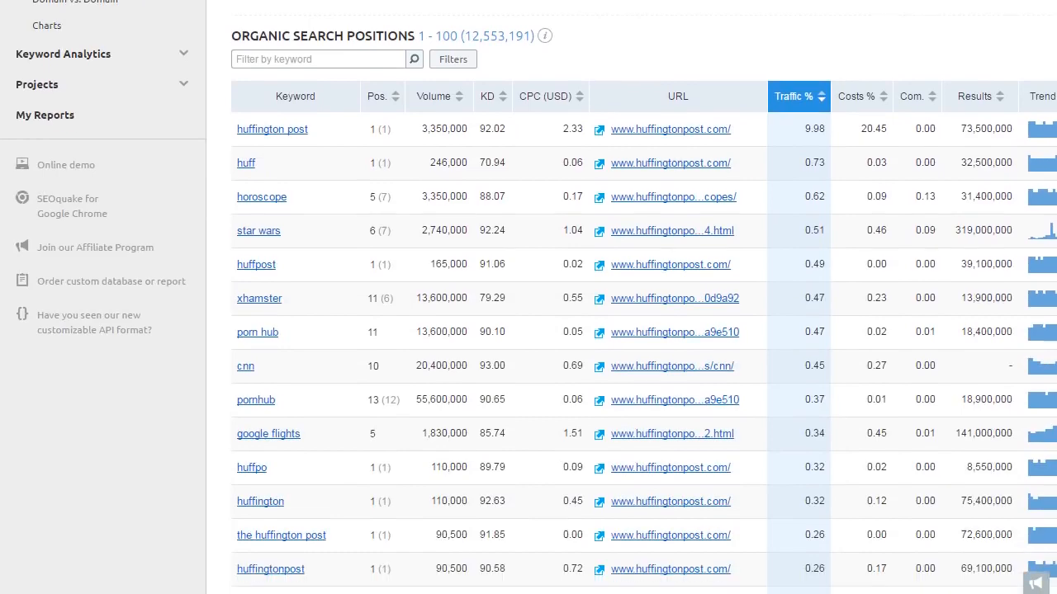
{"action": "scroll", "coordinate": [529, 330], "scroll_direction": "down", "scroll_amount": 4}
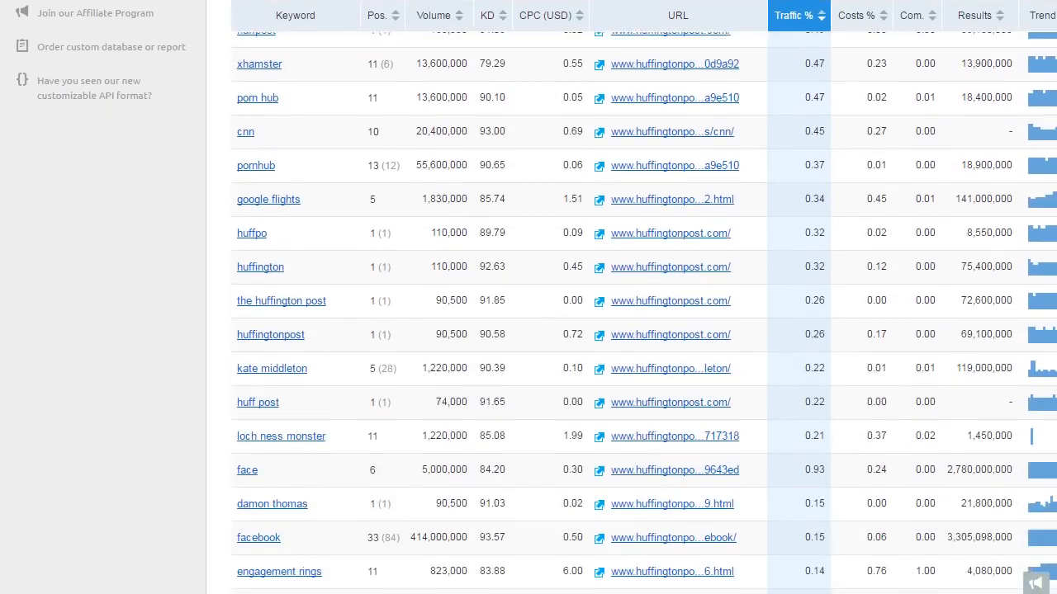
{"action": "scroll", "coordinate": [529, 331], "scroll_direction": "up", "scroll_amount": 10}
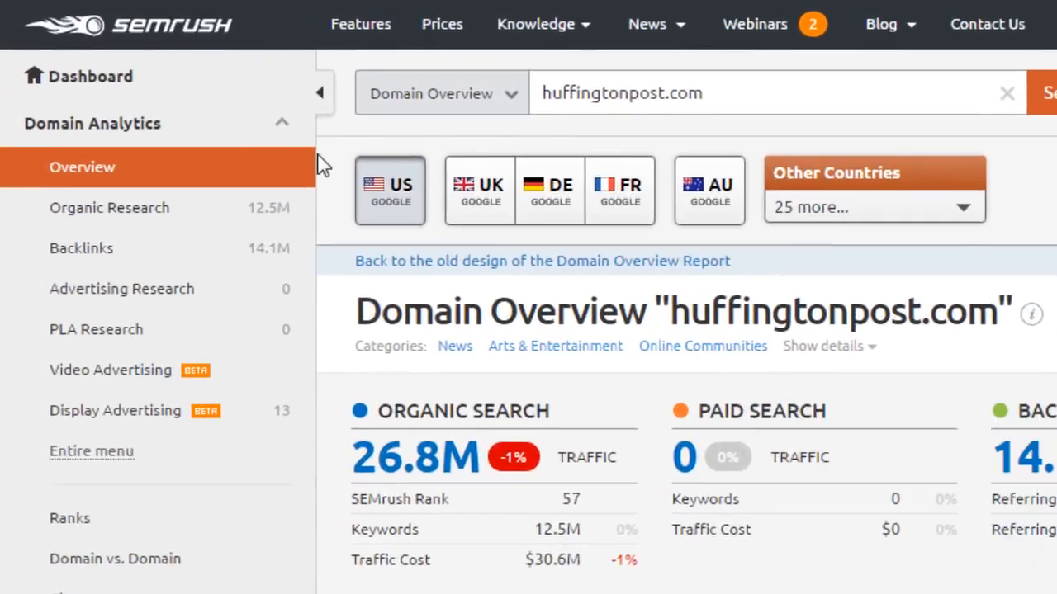
Open Organic Research > Competitors for huffingtonpost.com and select the dailymail.co.uk bubble.
{"action": "left_click", "coordinate": [186, 215]}
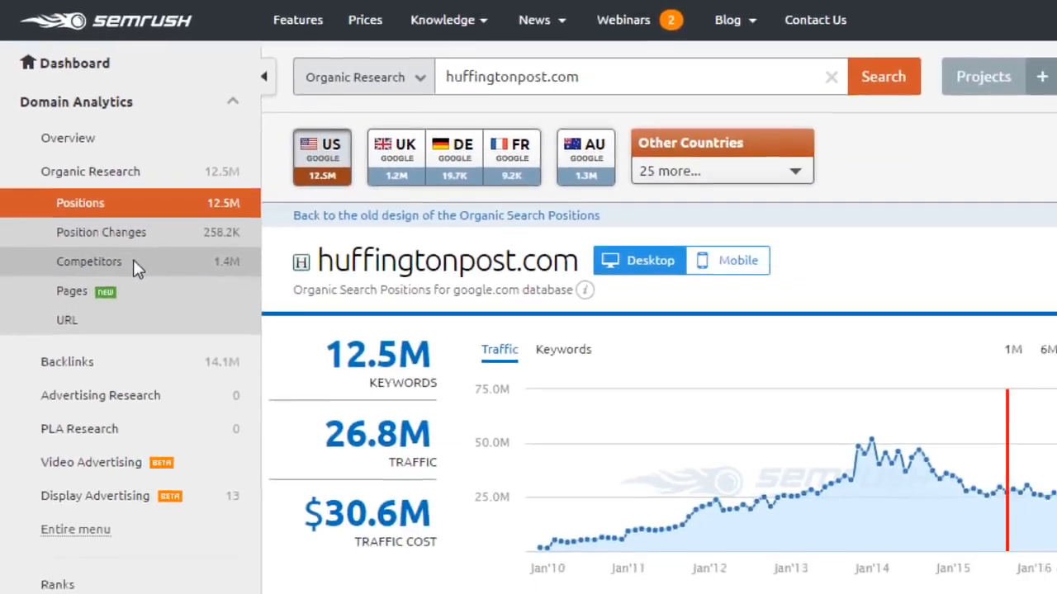
{"action": "left_click", "coordinate": [170, 323]}
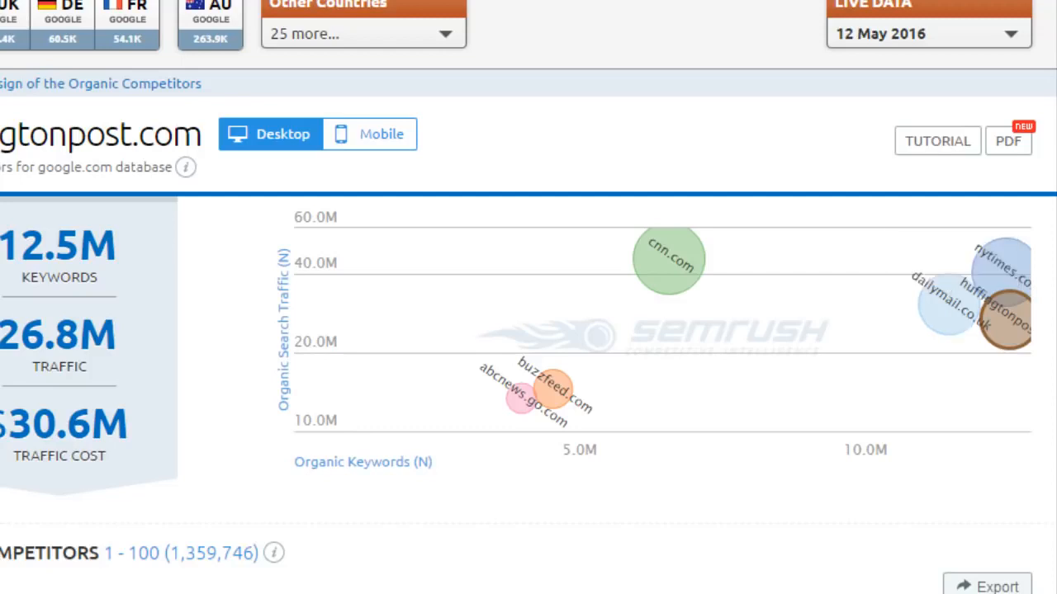
{"action": "mouse_move", "coordinate": [953, 314]}
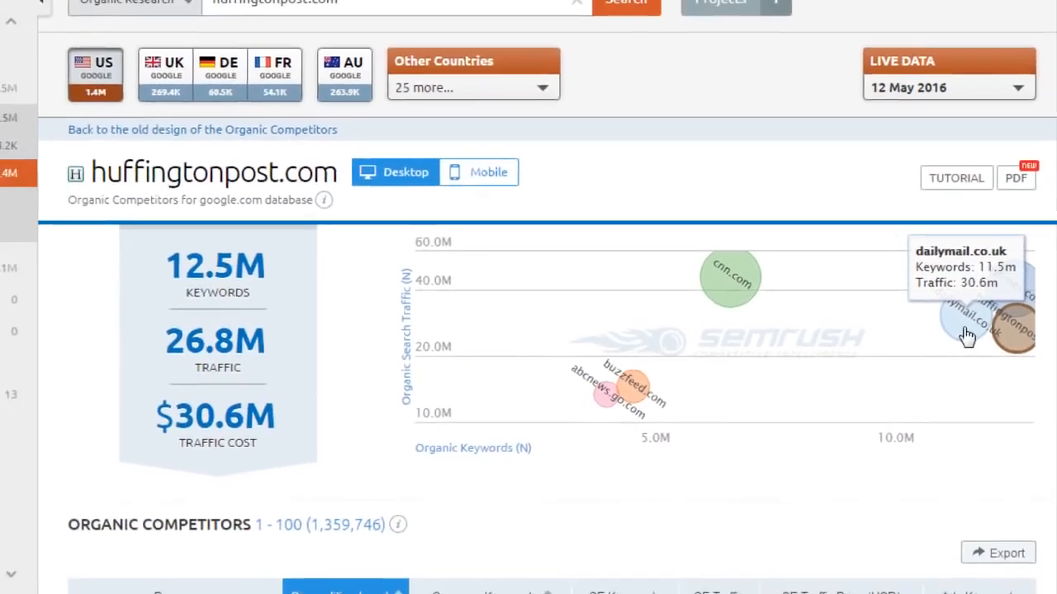
{"action": "left_click", "coordinate": [950, 327]}
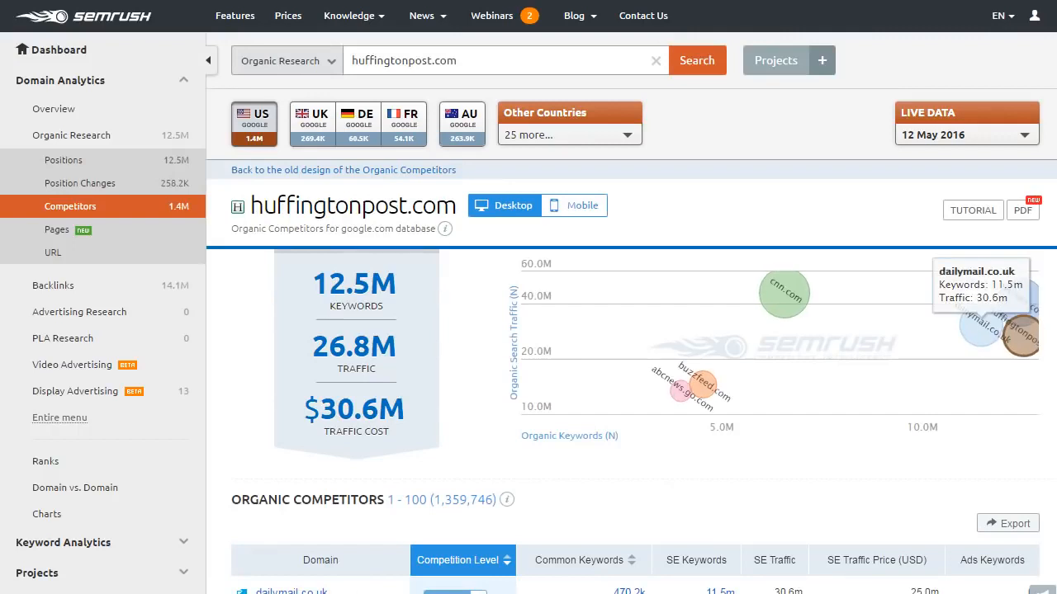
{"action": "scroll", "coordinate": [743, 330], "scroll_direction": "down", "scroll_amount": 2}
{"action": "scroll", "coordinate": [628, 330], "scroll_direction": "down", "scroll_amount": 3}
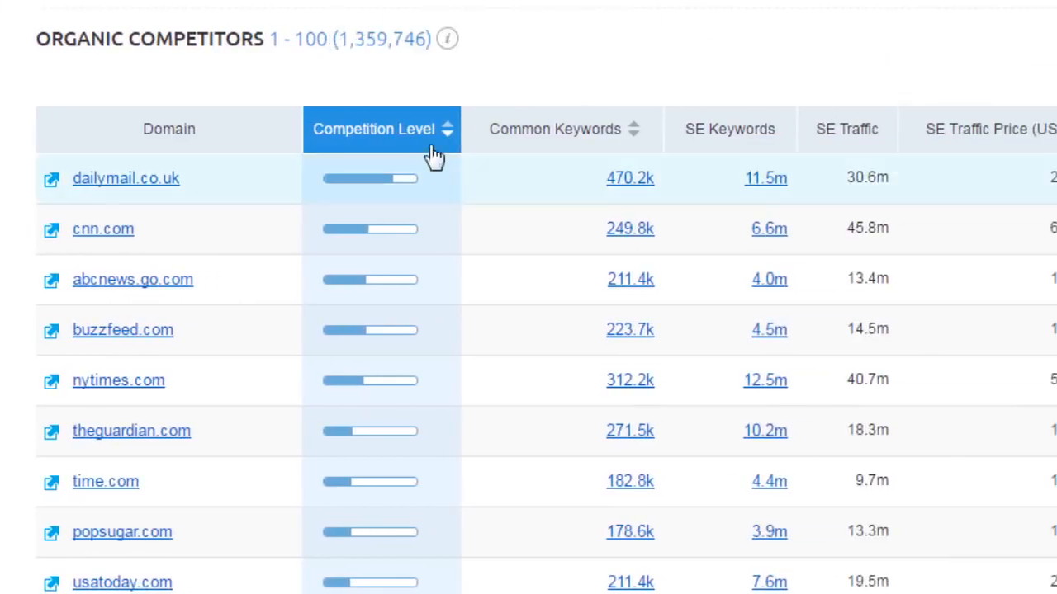
{"action": "mouse_move", "coordinate": [429, 141]}
{"action": "scroll", "coordinate": [429, 141], "scroll_direction": "up", "scroll_amount": 1}
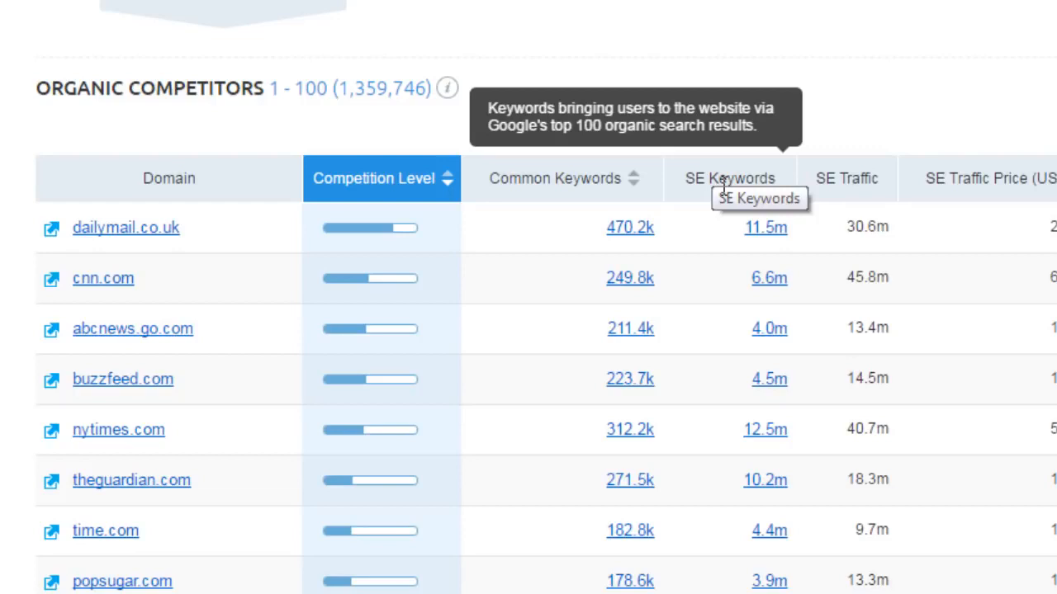
{"action": "mouse_move", "coordinate": [588, 181]}
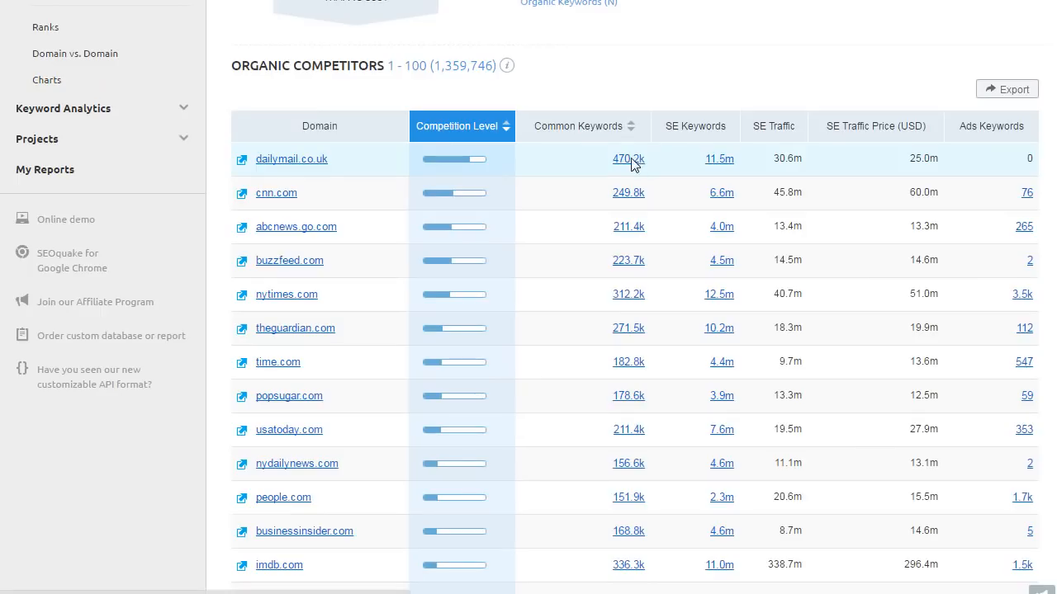
{"action": "left_click", "coordinate": [631, 159]}
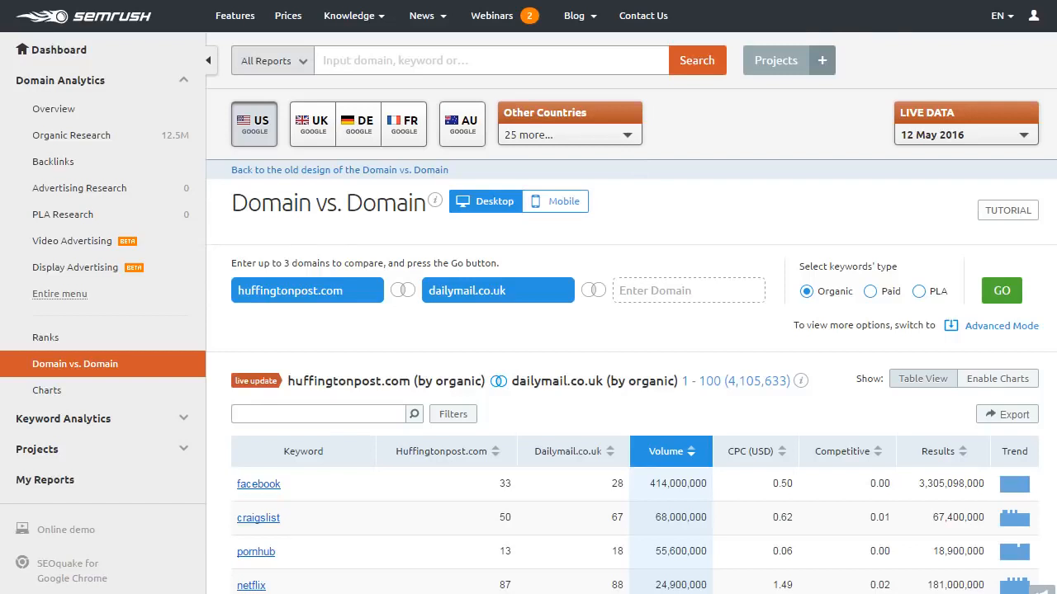
{"action": "scroll", "coordinate": [528, 297], "scroll_direction": "down", "scroll_amount": 5}
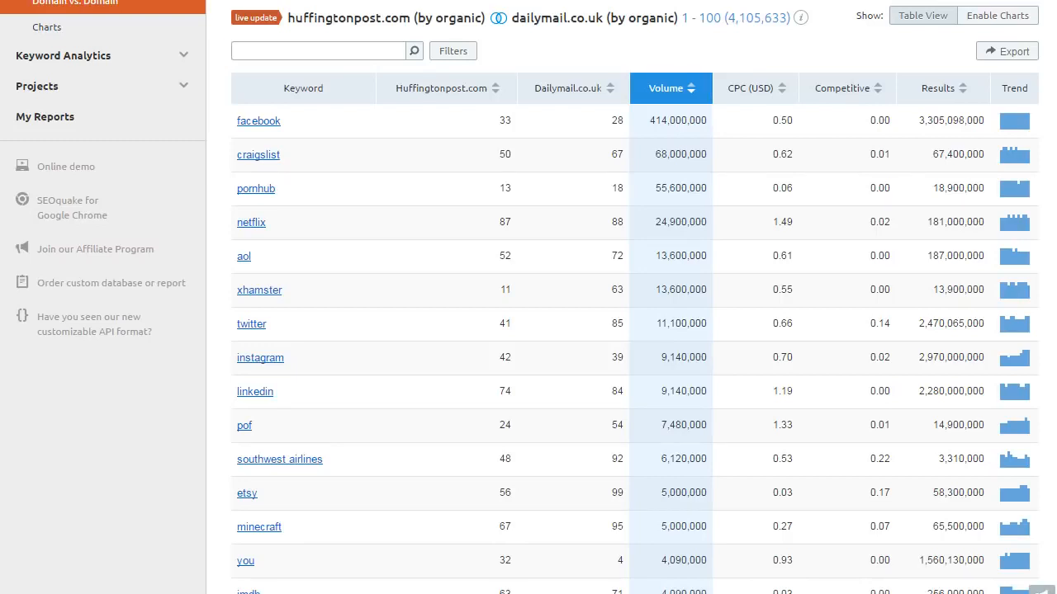
{"action": "scroll", "coordinate": [634, 330], "scroll_direction": "down", "scroll_amount": 2}
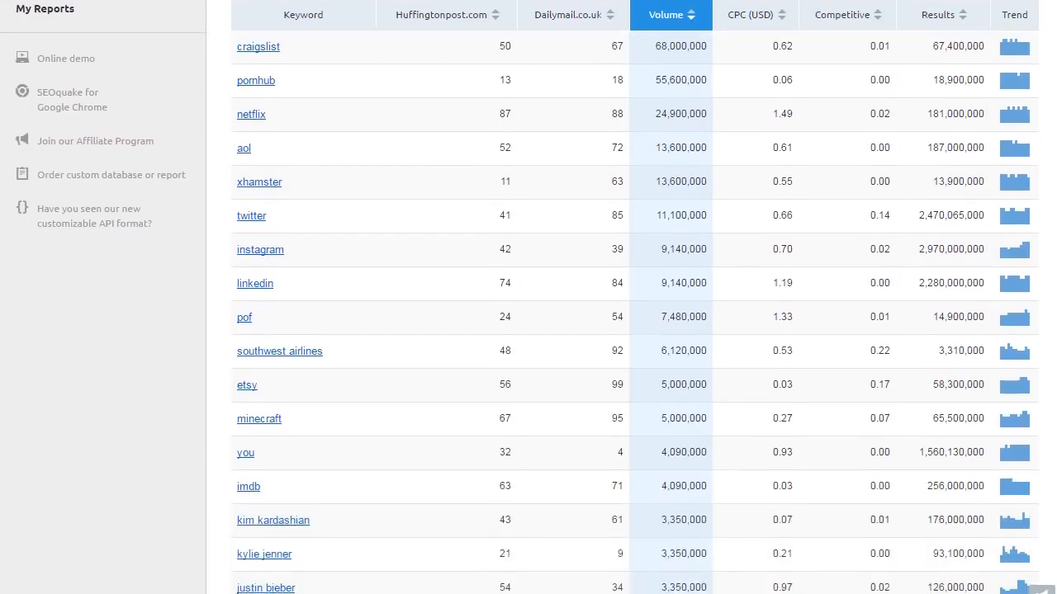
{"action": "scroll", "coordinate": [634, 330], "scroll_direction": "down", "scroll_amount": 2}
{"action": "scroll", "coordinate": [634, 330], "scroll_direction": "down", "scroll_amount": 1}
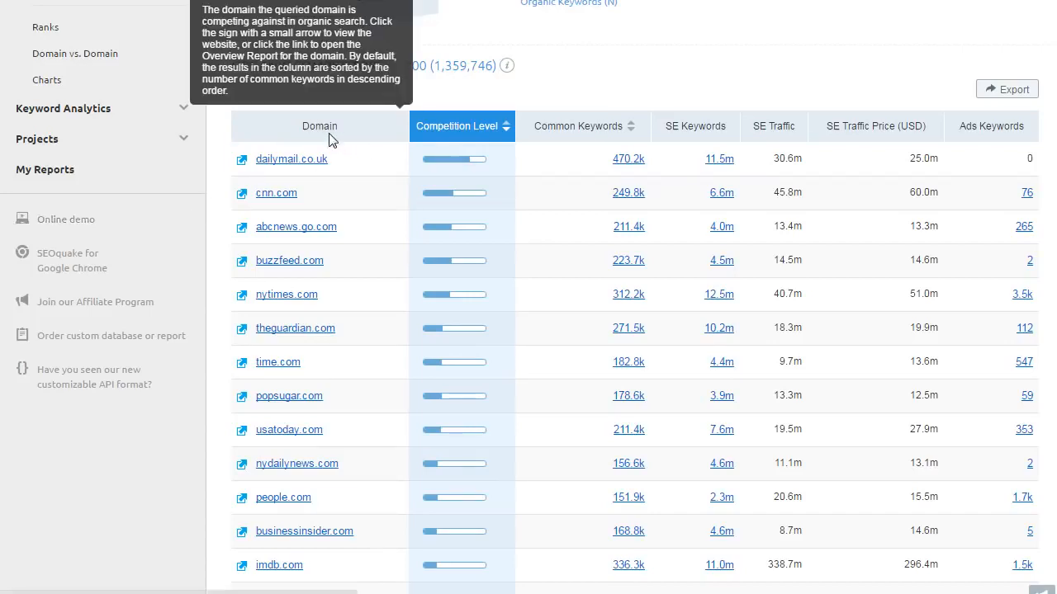
Paste dailymail.co.uk over huffingtonpost.com in the search box and run the search.
{"action": "double_click", "coordinate": [264, 173]}
{"action": "key", "text": "ctrl+c"}
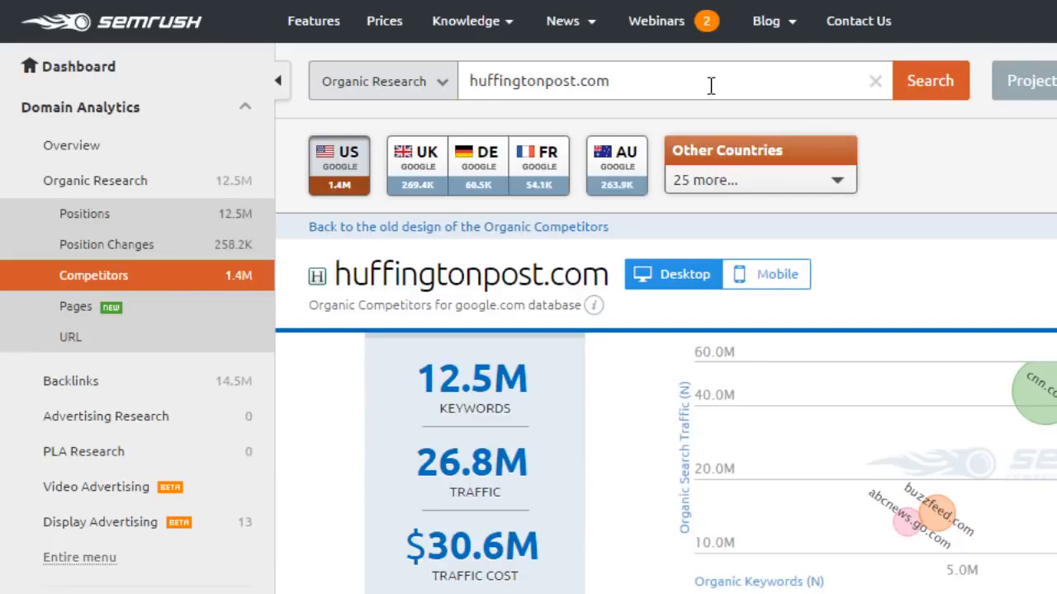
{"action": "left_click", "coordinate": [668, 88]}
{"action": "key", "text": "ctrl+a"}
{"action": "key", "text": "ctrl+v"}
{"action": "key", "text": "Return"}
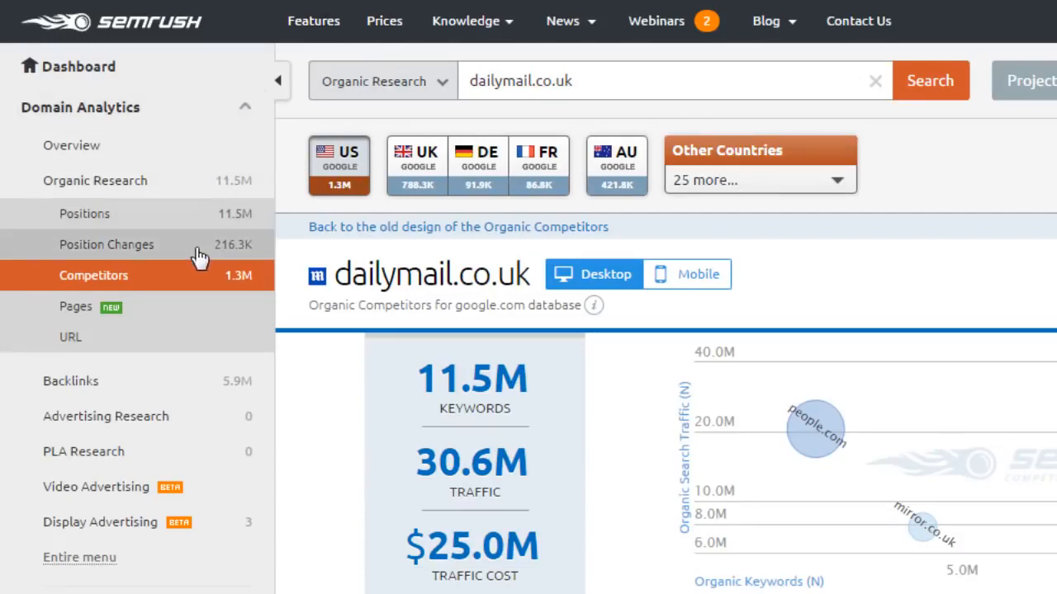
Open dailymail.co.uk's Organic Search Positions report and scroll through its keyword table.
{"action": "left_click", "coordinate": [196, 220]}
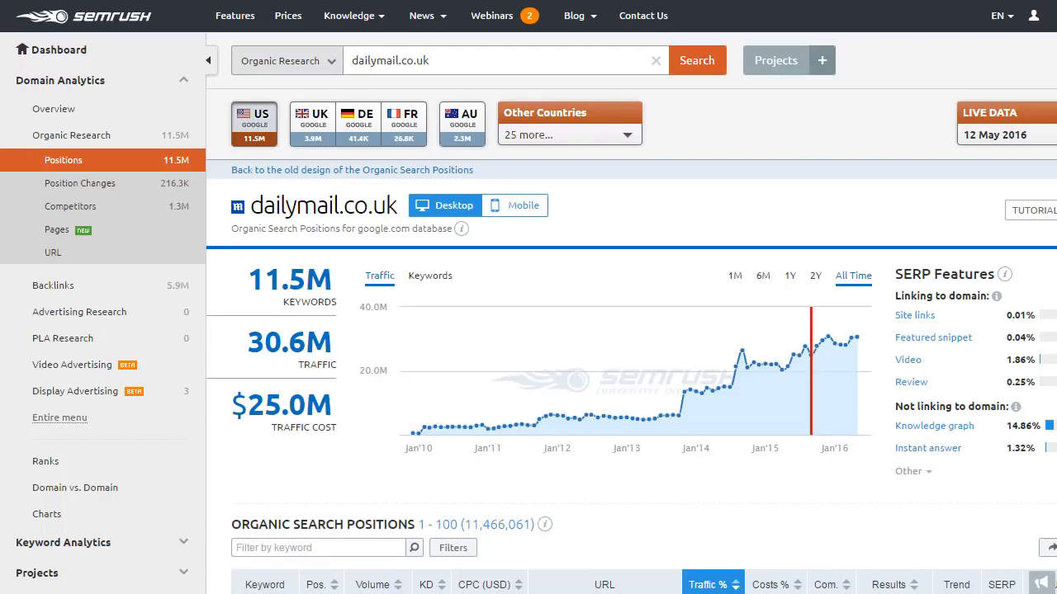
{"action": "scroll", "coordinate": [529, 297], "scroll_direction": "down", "scroll_amount": 4}
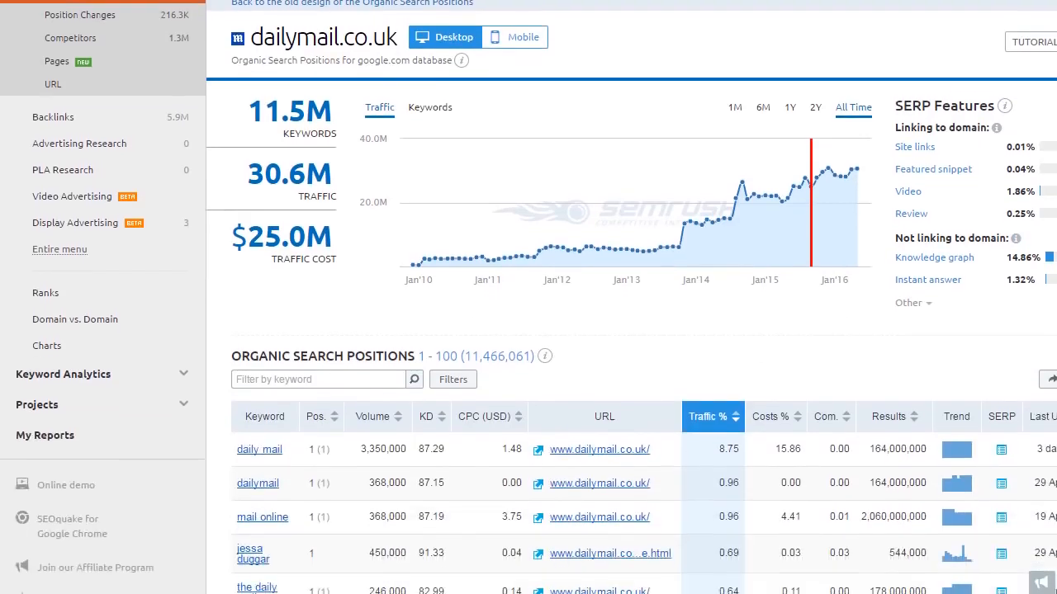
{"action": "scroll", "coordinate": [528, 297], "scroll_direction": "down", "scroll_amount": 2}
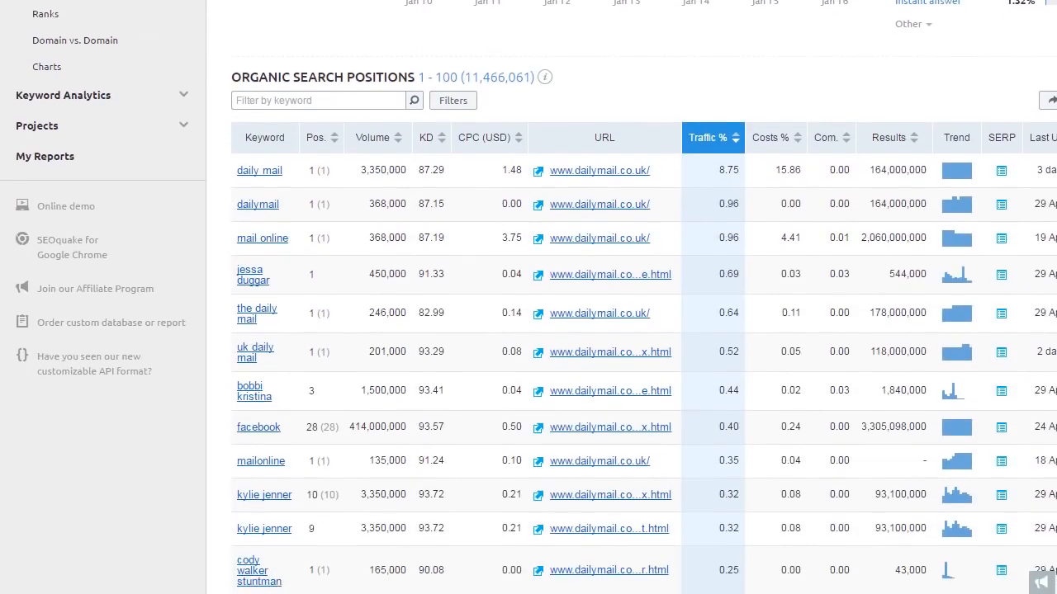
{"action": "scroll", "coordinate": [529, 297], "scroll_direction": "down", "scroll_amount": 1}
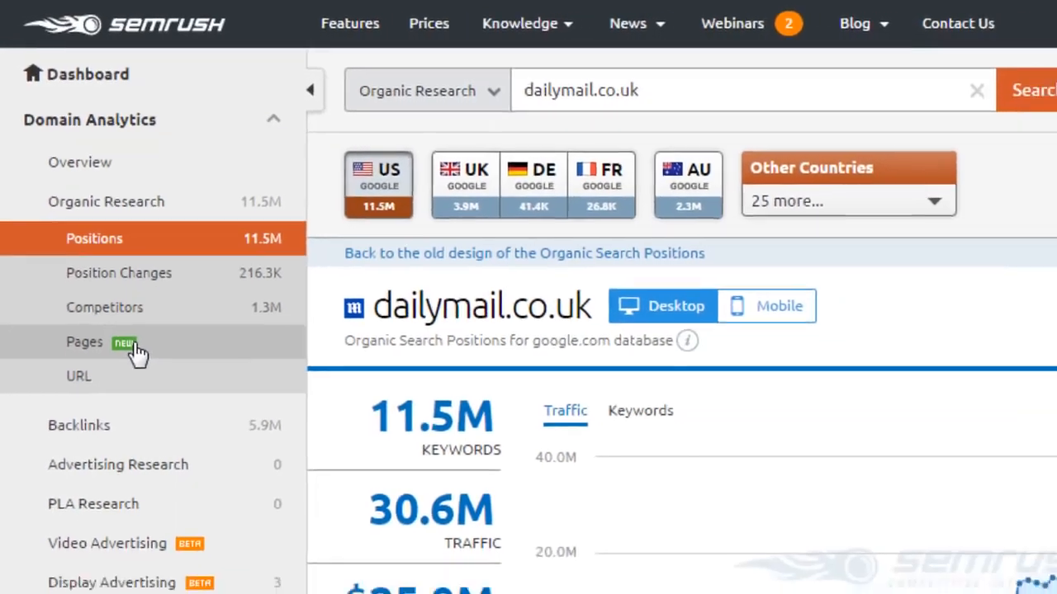
Open dailymail.co.uk's Pages report, collapse the sidebar, and select the sciencetech/facebook/index.html URL.
{"action": "left_click", "coordinate": [147, 378]}
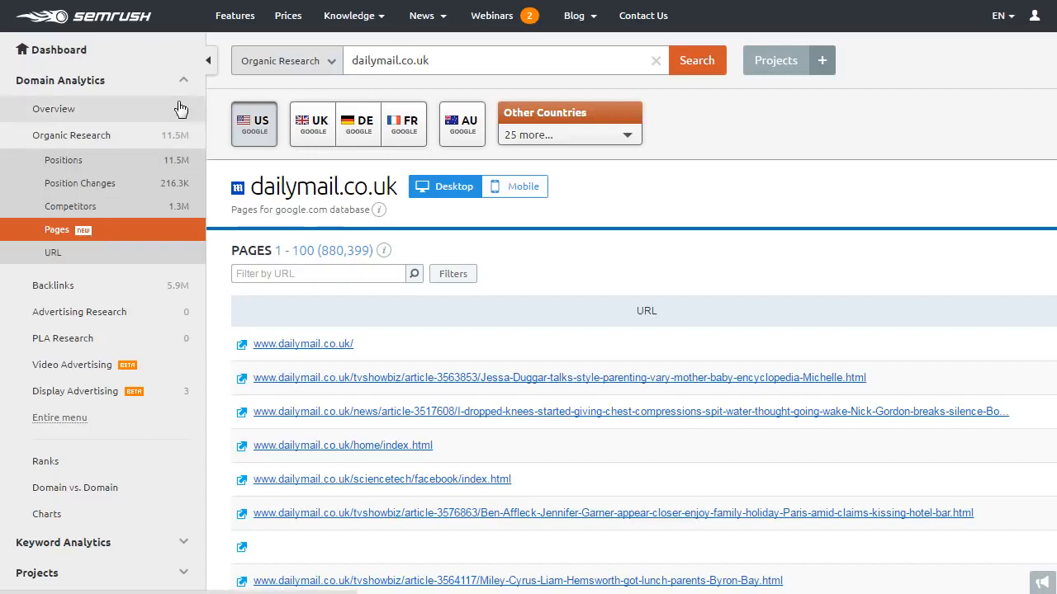
{"action": "left_click", "coordinate": [211, 69]}
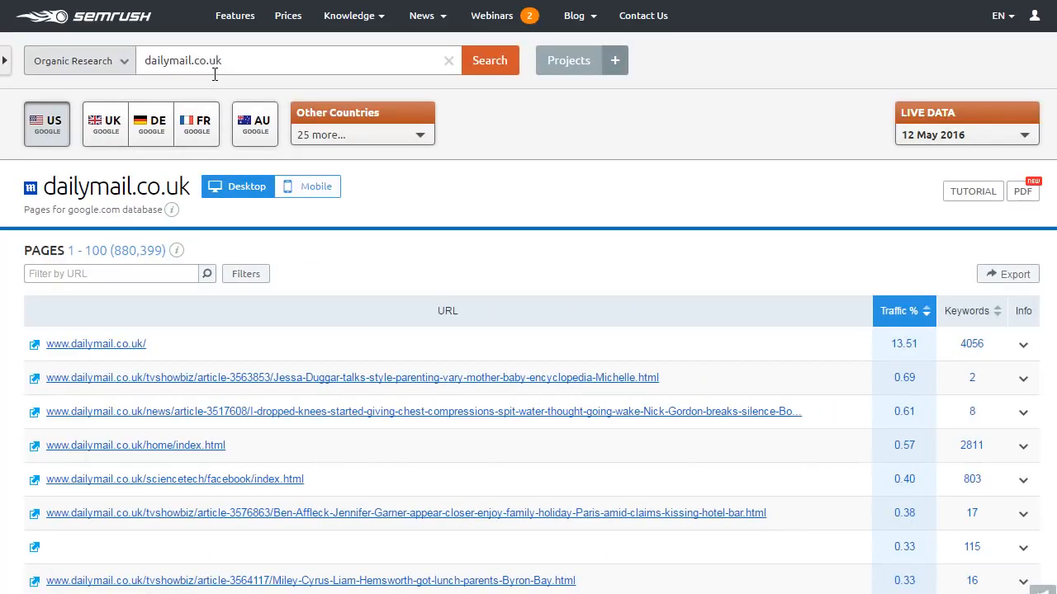
{"action": "left_click", "coordinate": [211, 483]}
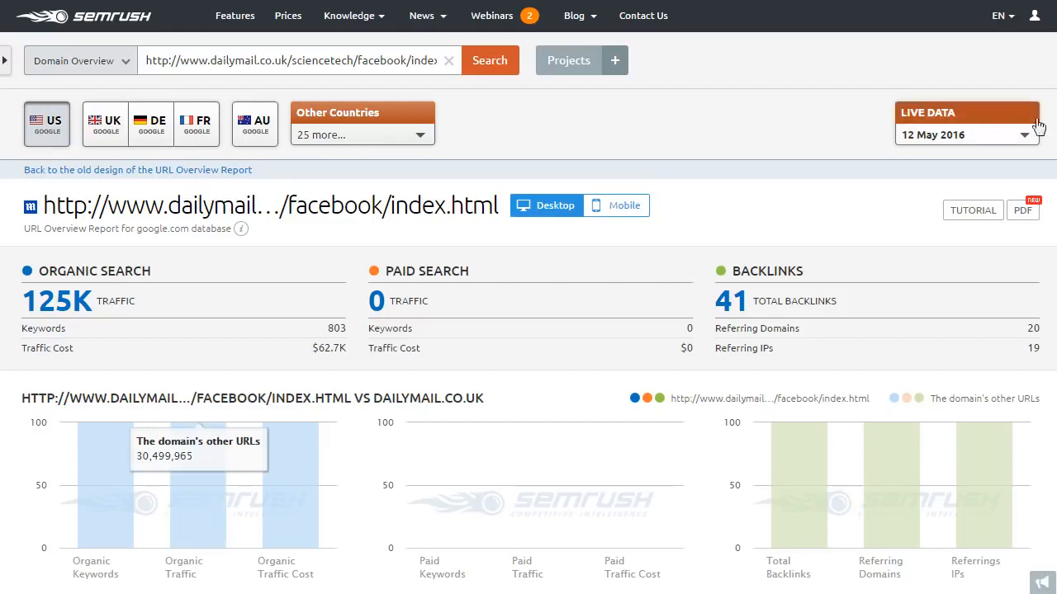
{"action": "scroll", "coordinate": [528, 298], "scroll_direction": "down", "scroll_amount": 2}
{"action": "scroll", "coordinate": [529, 297], "scroll_direction": "down", "scroll_amount": 4}
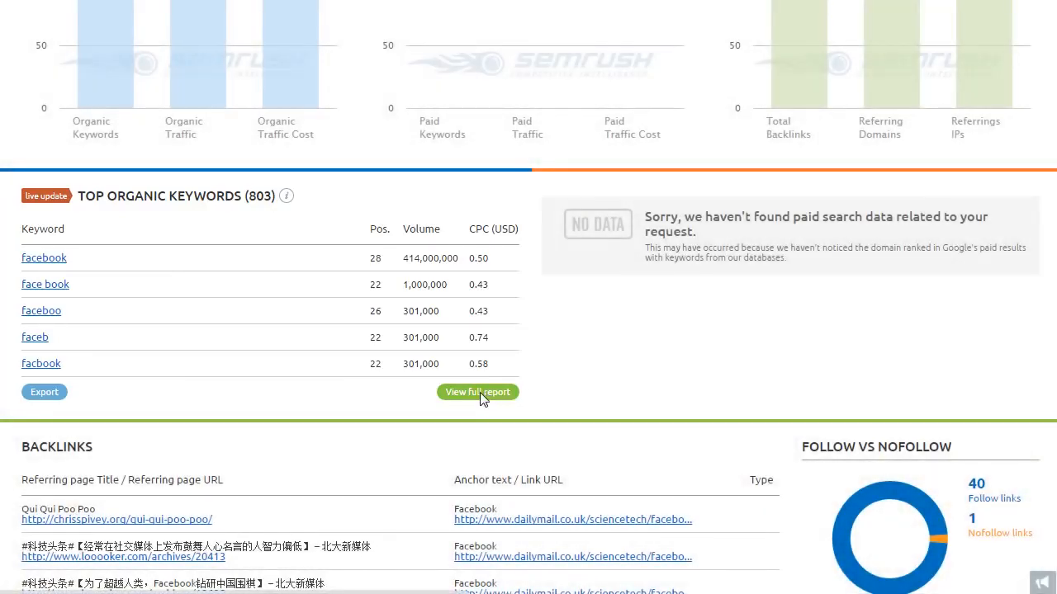
View the Facebook page's full 803-keyword positions report and its Google SERP snapshot for facebook.
{"action": "left_click", "coordinate": [480, 392]}
{"action": "scroll", "coordinate": [1009, 229], "scroll_direction": "down", "scroll_amount": 3}
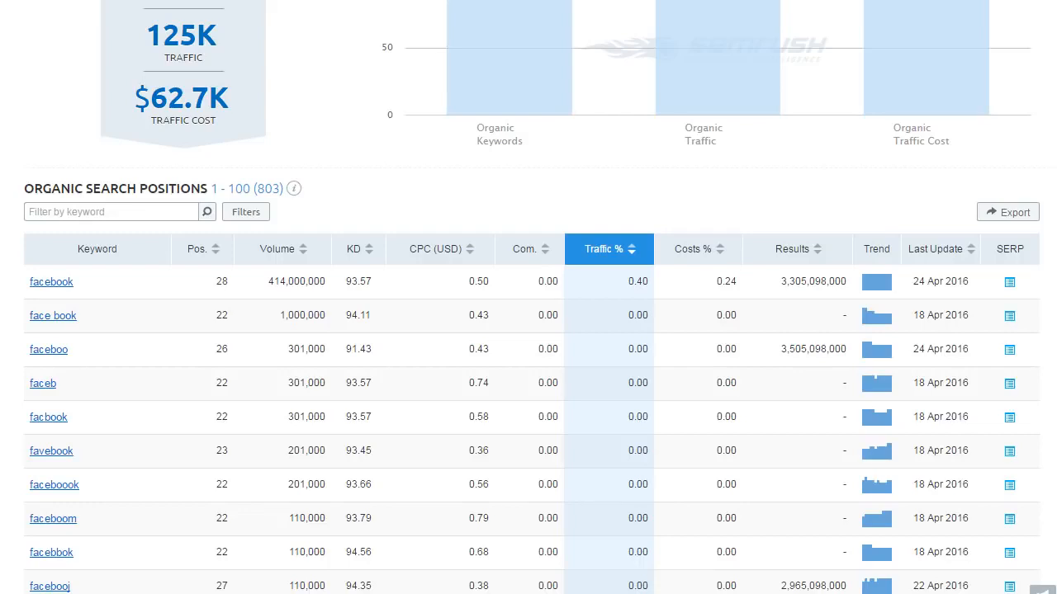
{"action": "scroll", "coordinate": [528, 330], "scroll_direction": "down", "scroll_amount": 3}
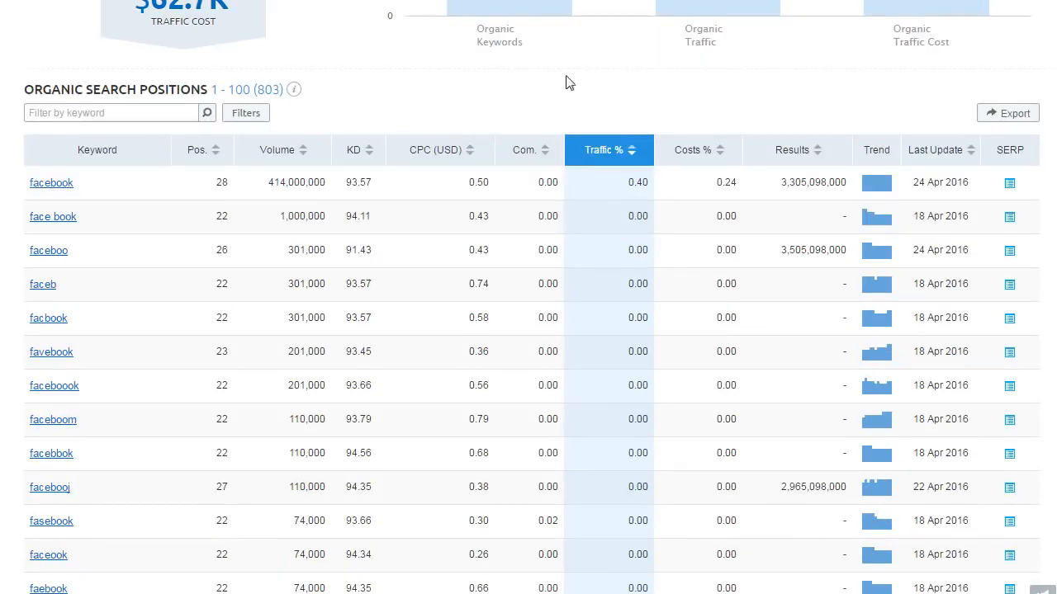
{"action": "mouse_move", "coordinate": [532, 151]}
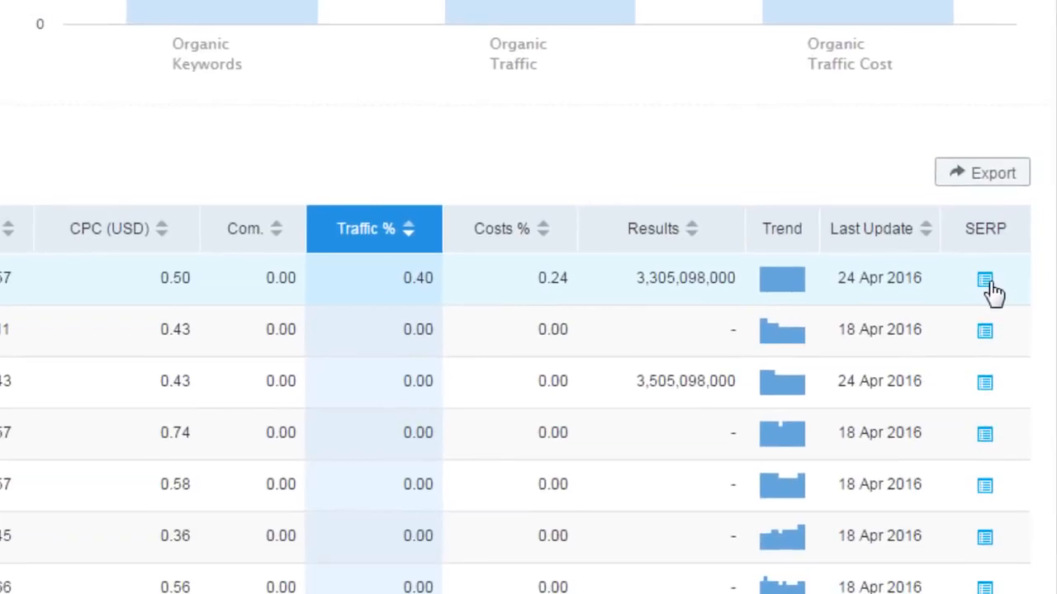
{"action": "left_click", "coordinate": [998, 229]}
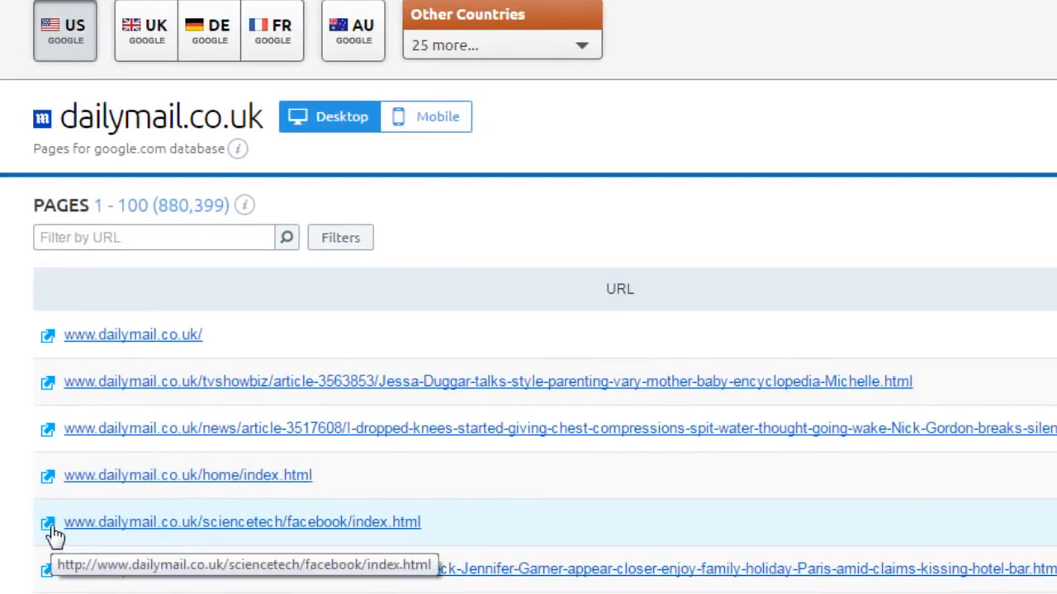
{"action": "left_click", "coordinate": [50, 528]}
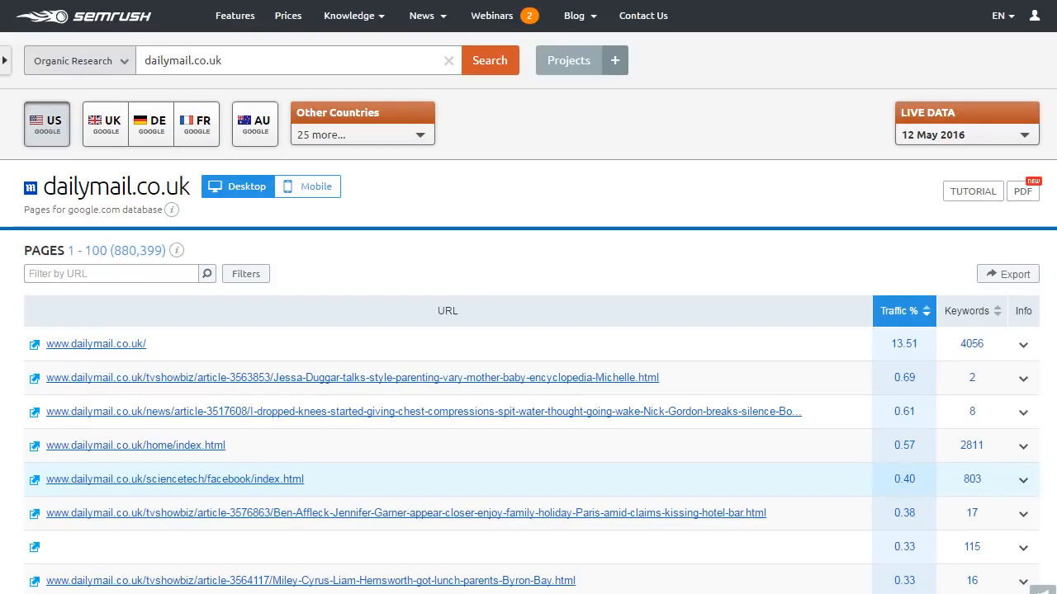
Review the Facebook page's organic positions, then expand Keyword Analytics in the sidebar.
{"action": "left_click", "coordinate": [989, 464]}
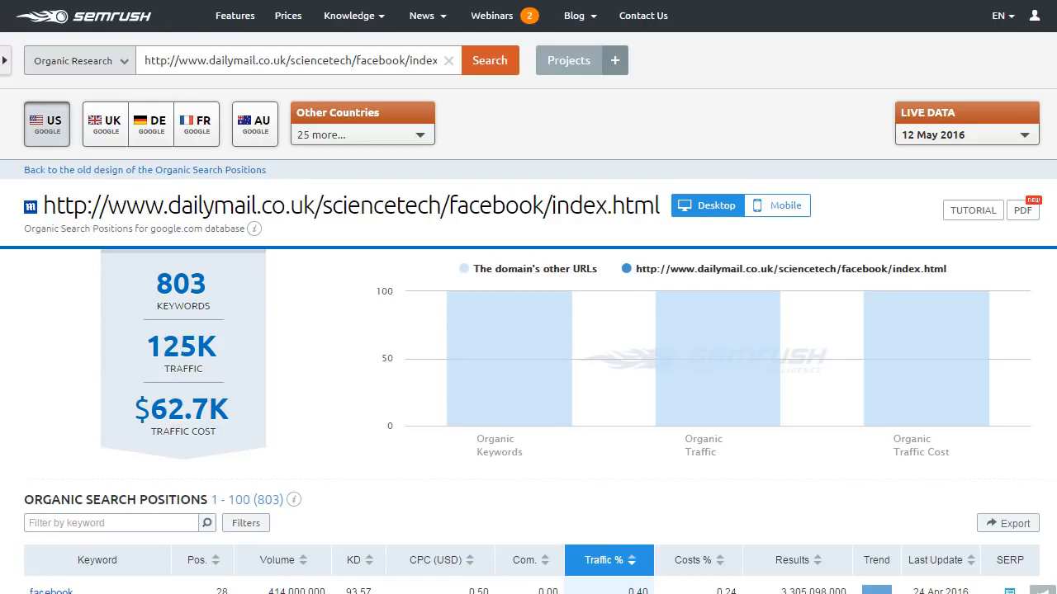
{"action": "scroll", "coordinate": [528, 297], "scroll_direction": "down", "scroll_amount": 3}
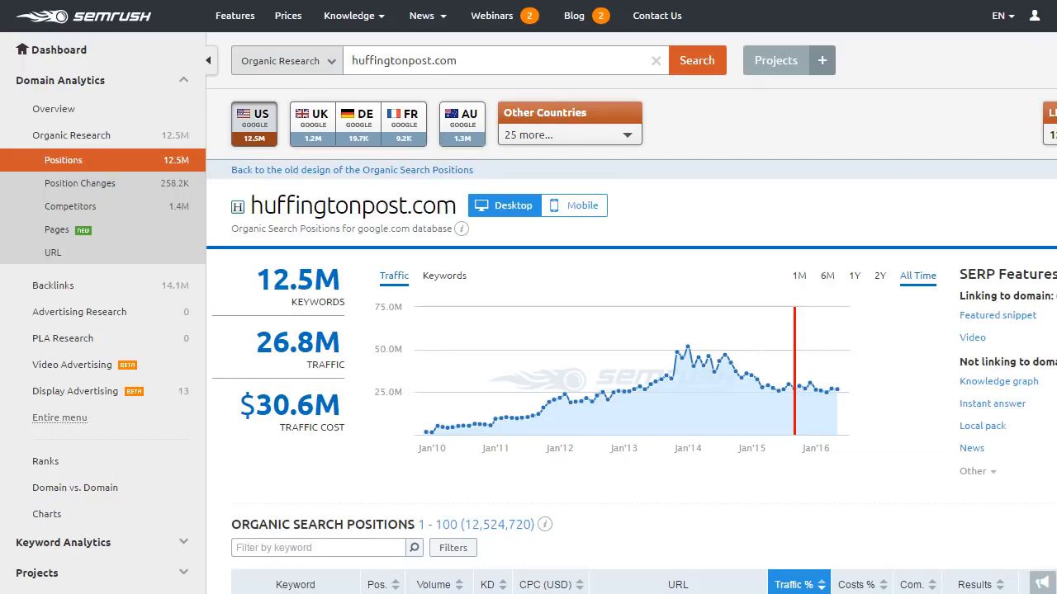
{"action": "scroll", "coordinate": [528, 298], "scroll_direction": "down", "scroll_amount": 3}
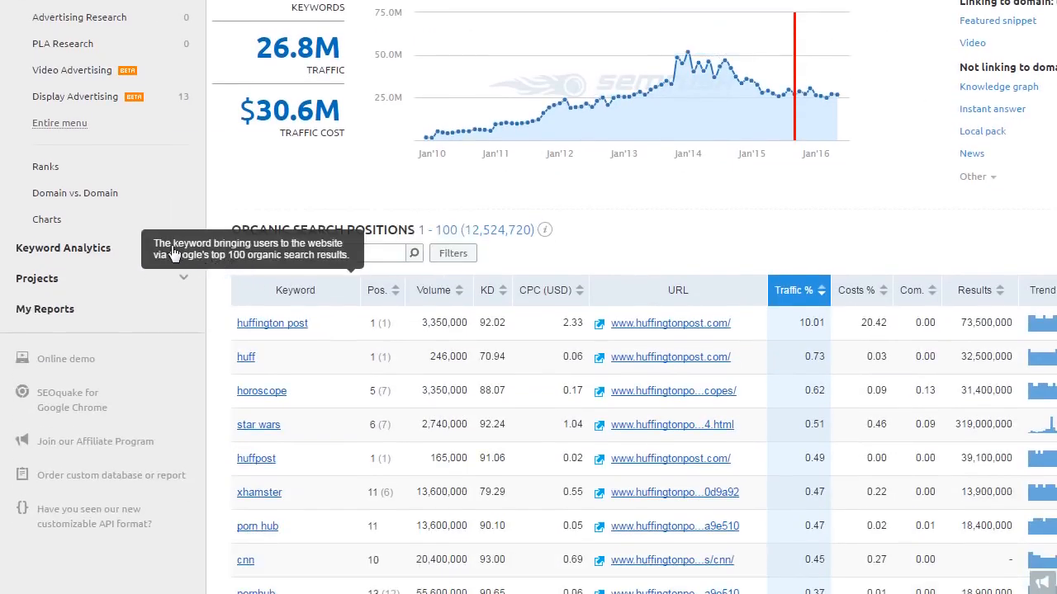
{"action": "left_click", "coordinate": [125, 256]}
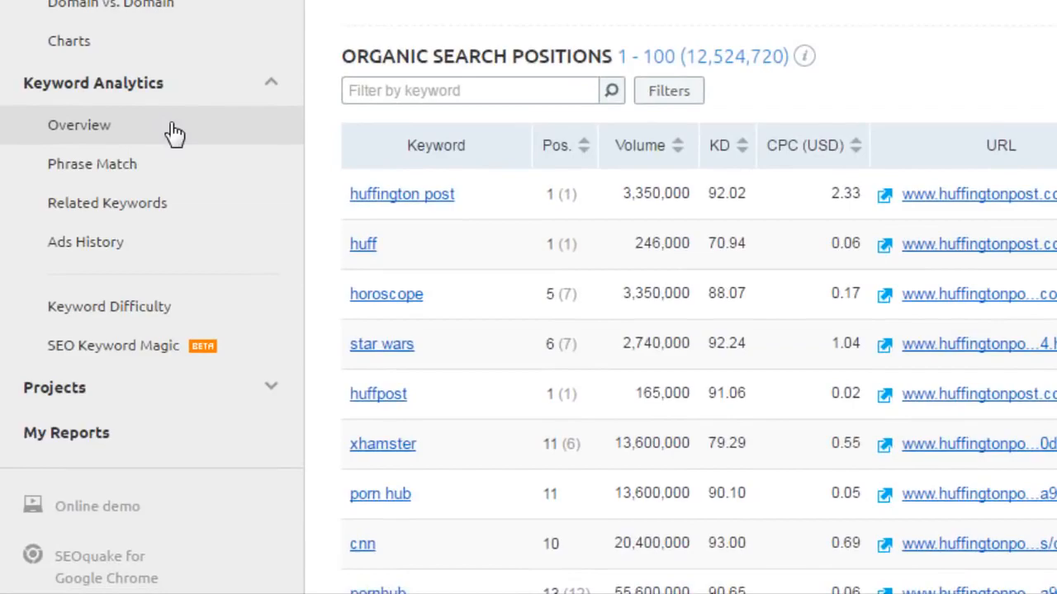
Open the Keyword Overview for huffingtonpost.com and select the search term for replacing.
{"action": "left_click", "coordinate": [165, 126]}
{"action": "left_click", "coordinate": [484, 61]}
{"action": "left_click_drag", "start_coordinate": [483, 61], "coordinate": [339, 61]}
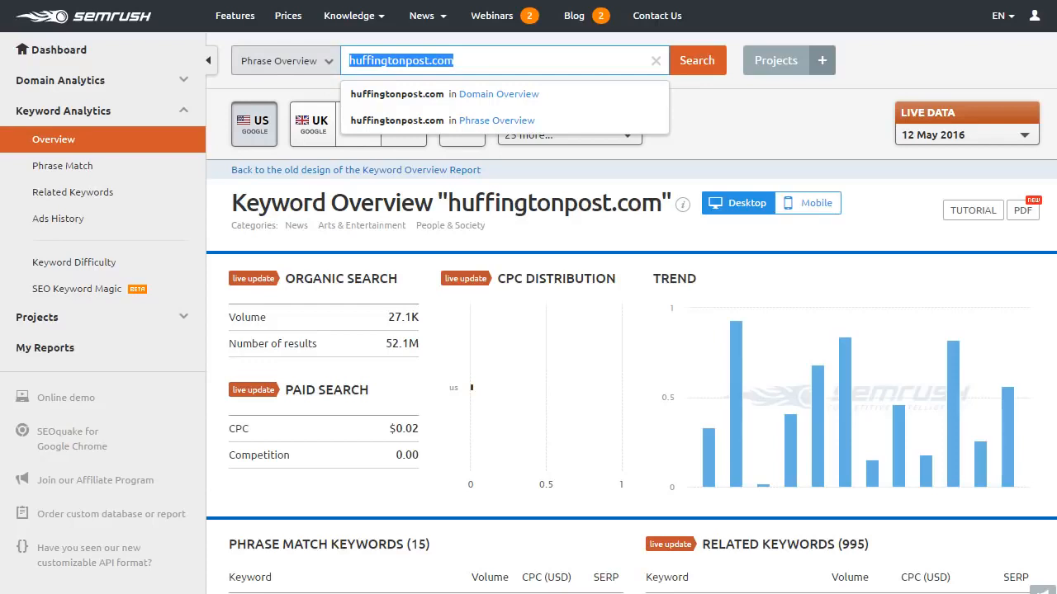
Look up 'toddler bikes' and scroll down to its Phrase Match Keywords table (CPC $0.69, 326 matches).
{"action": "type", "text": "toddler "}
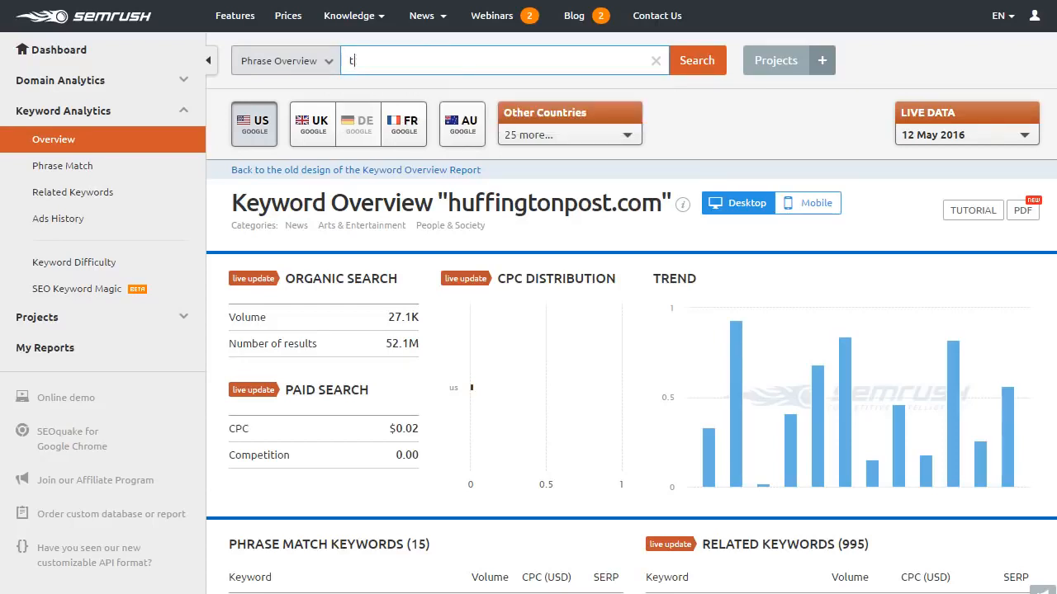
{"action": "type", "text": "bikes"}
{"action": "key", "text": "Return"}
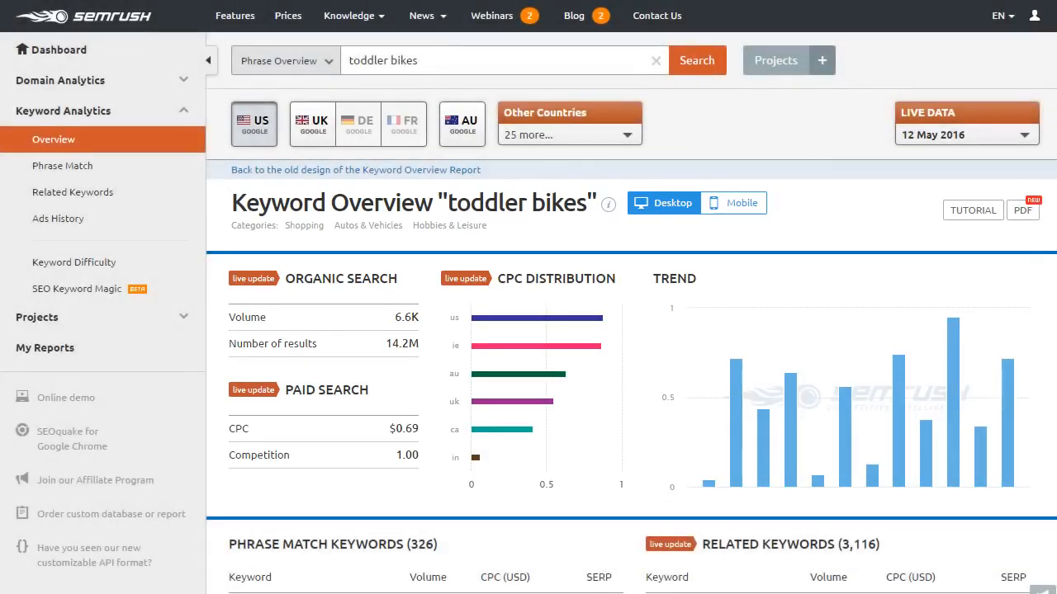
{"action": "scroll", "coordinate": [529, 314], "scroll_direction": "down", "scroll_amount": 1}
{"action": "scroll", "coordinate": [529, 313], "scroll_direction": "down", "scroll_amount": 3}
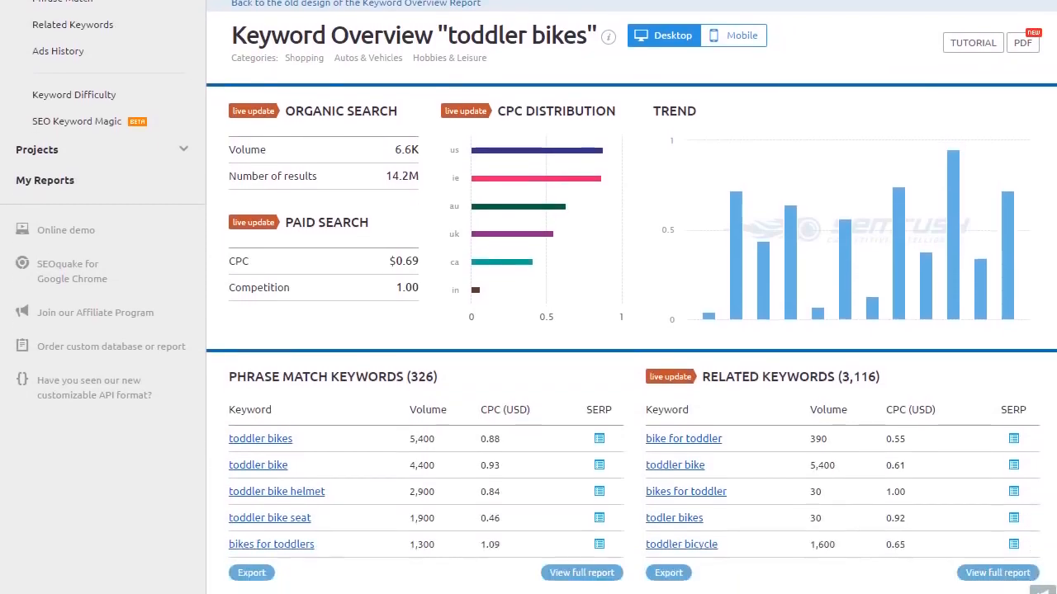
{"action": "scroll", "coordinate": [528, 314], "scroll_direction": "down", "scroll_amount": 1}
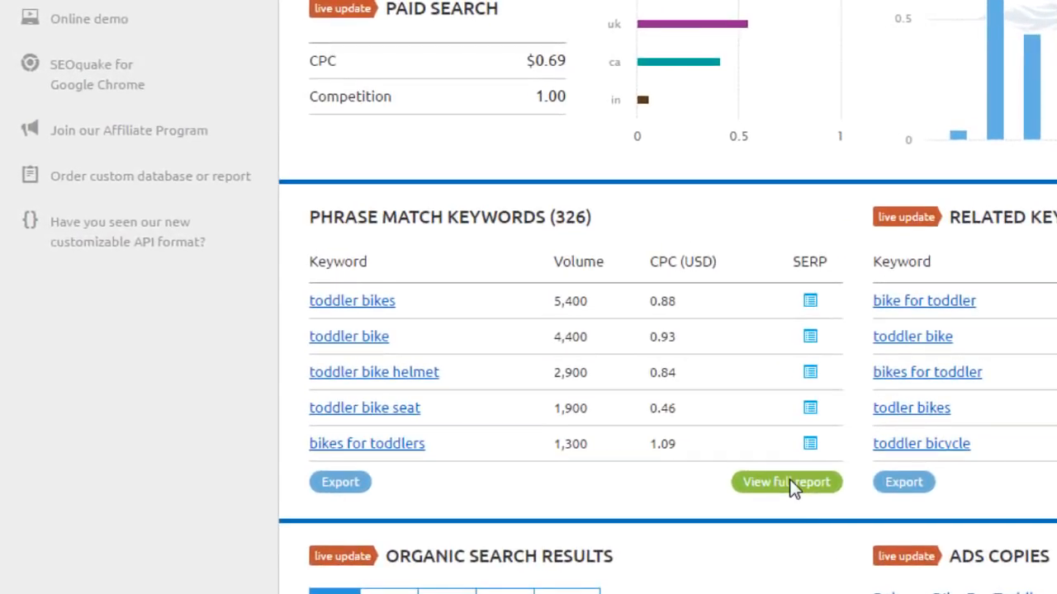
Open the full phrase match report for toddler bikes and browse its 326 keywords.
{"action": "left_click", "coordinate": [790, 481]}
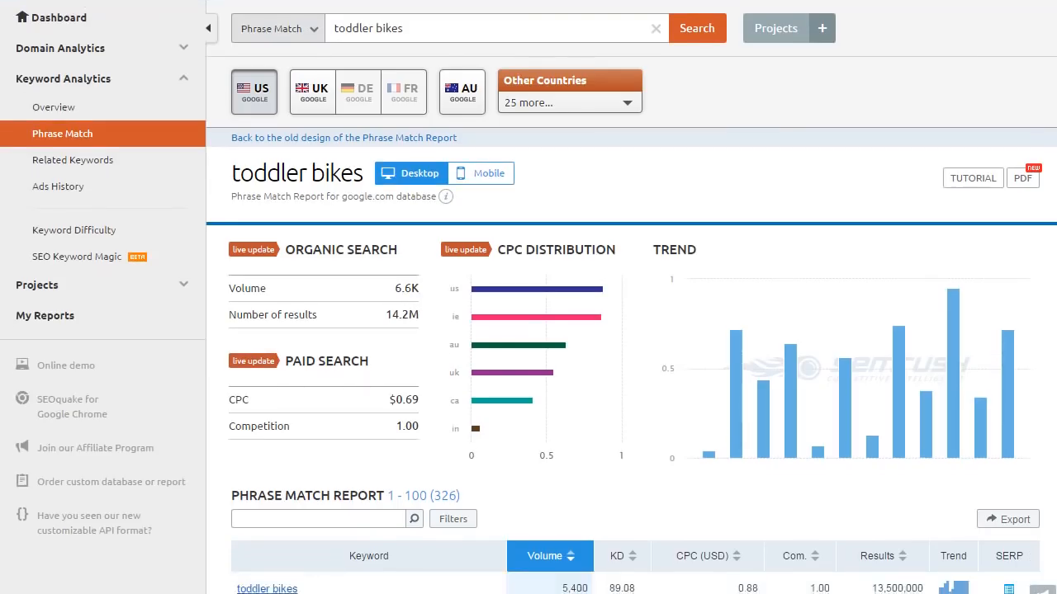
{"action": "scroll", "coordinate": [528, 331], "scroll_direction": "down", "scroll_amount": 4}
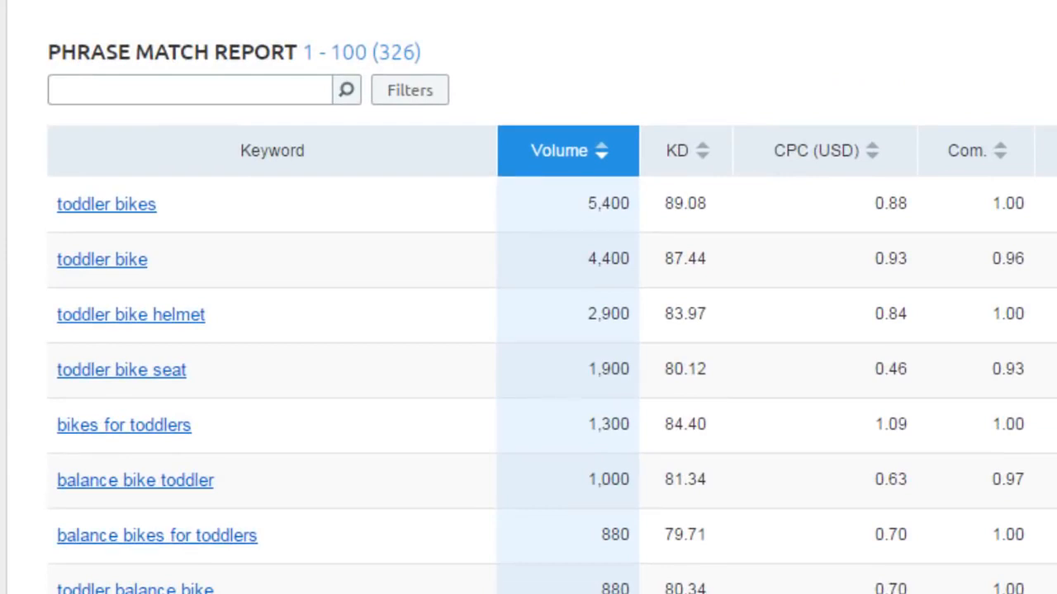
{"action": "scroll", "coordinate": [551, 314], "scroll_direction": "down", "scroll_amount": 10}
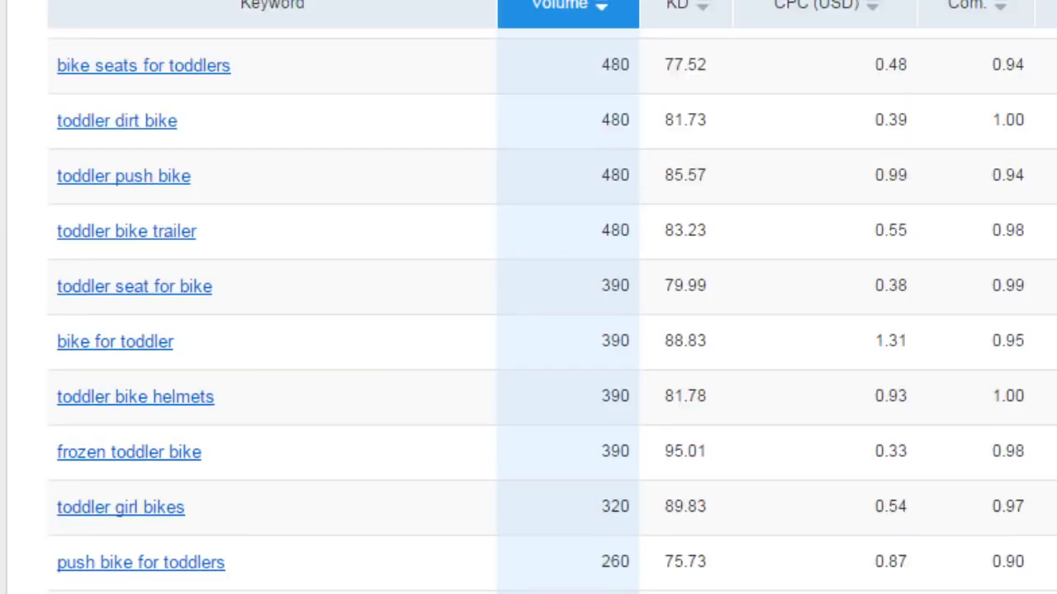
{"action": "scroll", "coordinate": [159, 519], "scroll_direction": "down", "scroll_amount": 3}
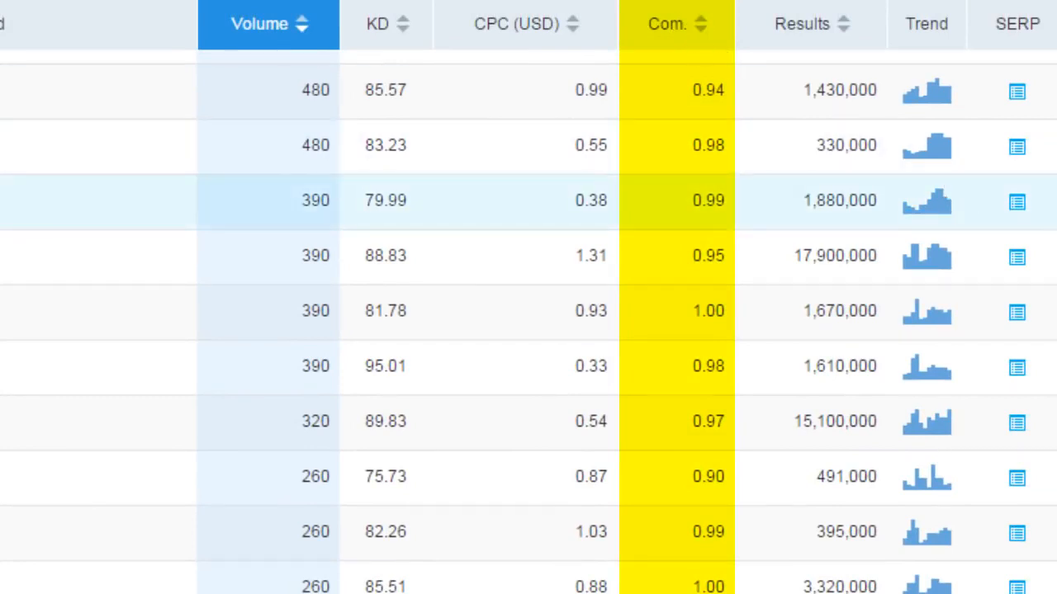
{"action": "scroll", "coordinate": [528, 322], "scroll_direction": "up", "scroll_amount": 3}
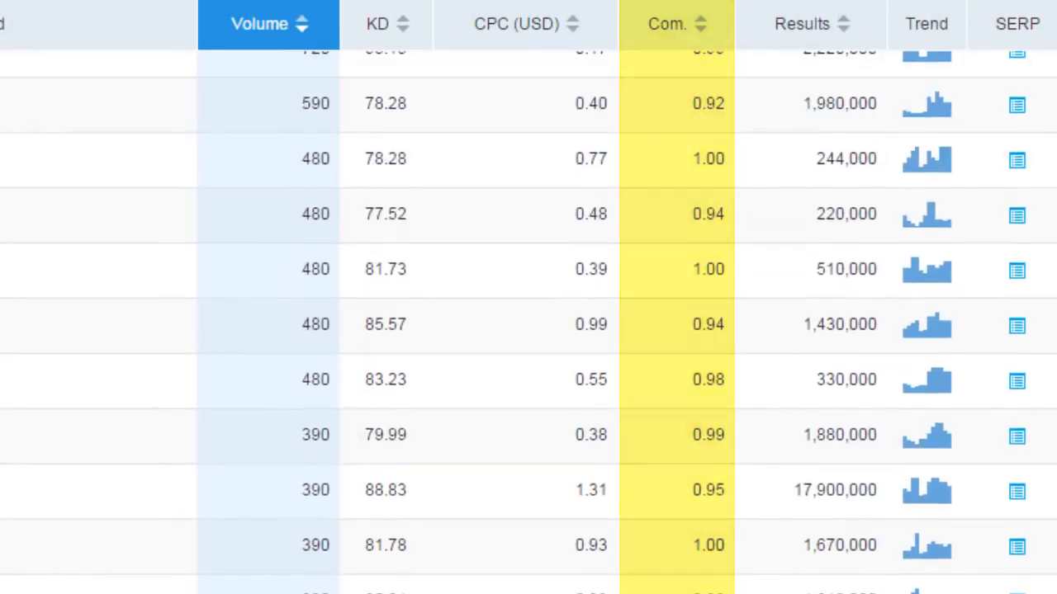
{"action": "scroll", "coordinate": [528, 322], "scroll_direction": "down", "scroll_amount": 4}
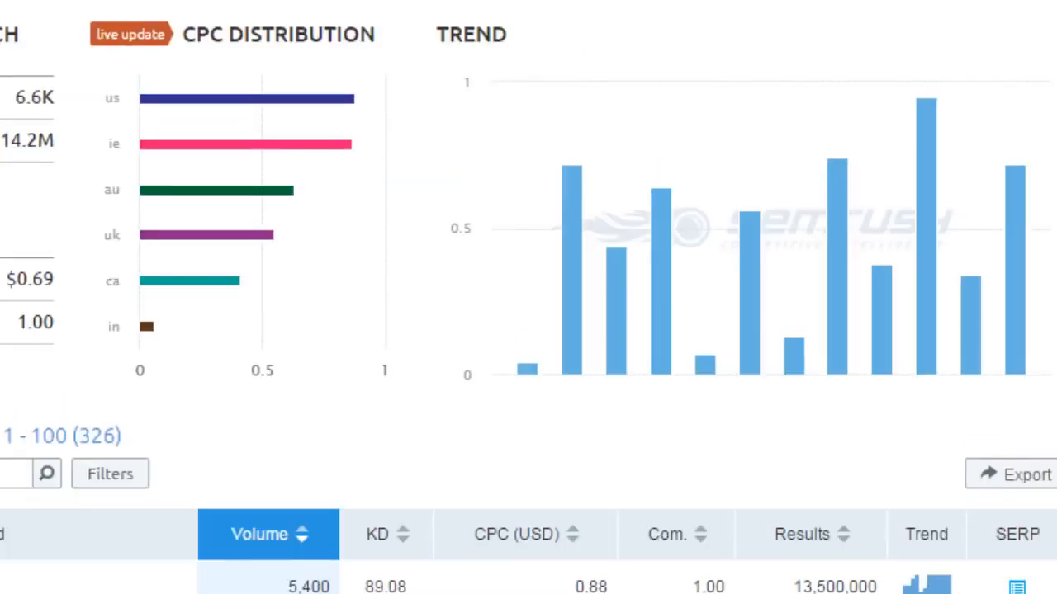
{"action": "scroll", "coordinate": [528, 330], "scroll_direction": "down", "scroll_amount": 5}
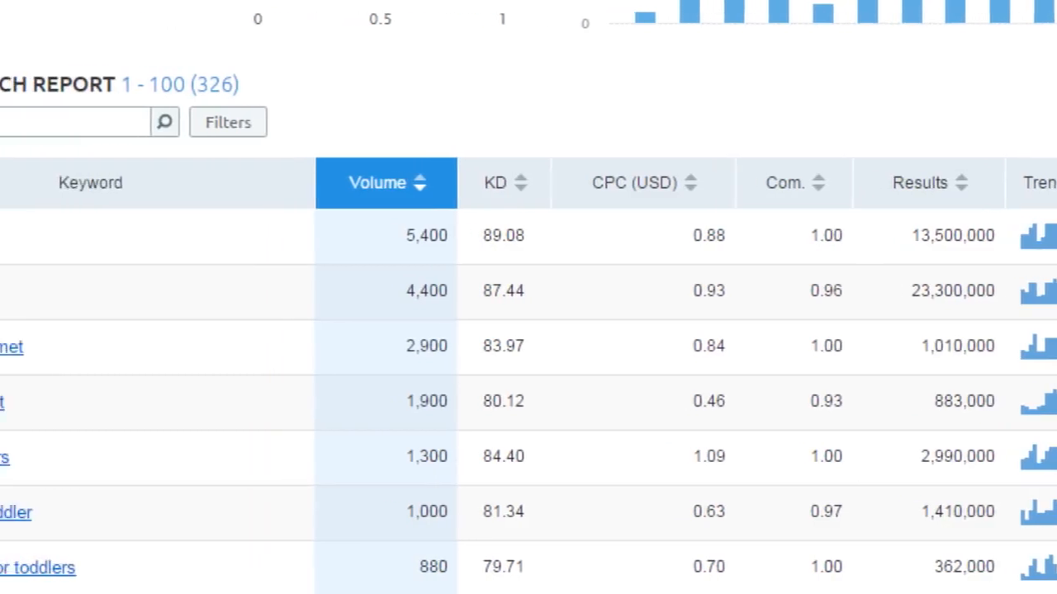
{"action": "scroll", "coordinate": [529, 330], "scroll_direction": "down", "scroll_amount": 8}
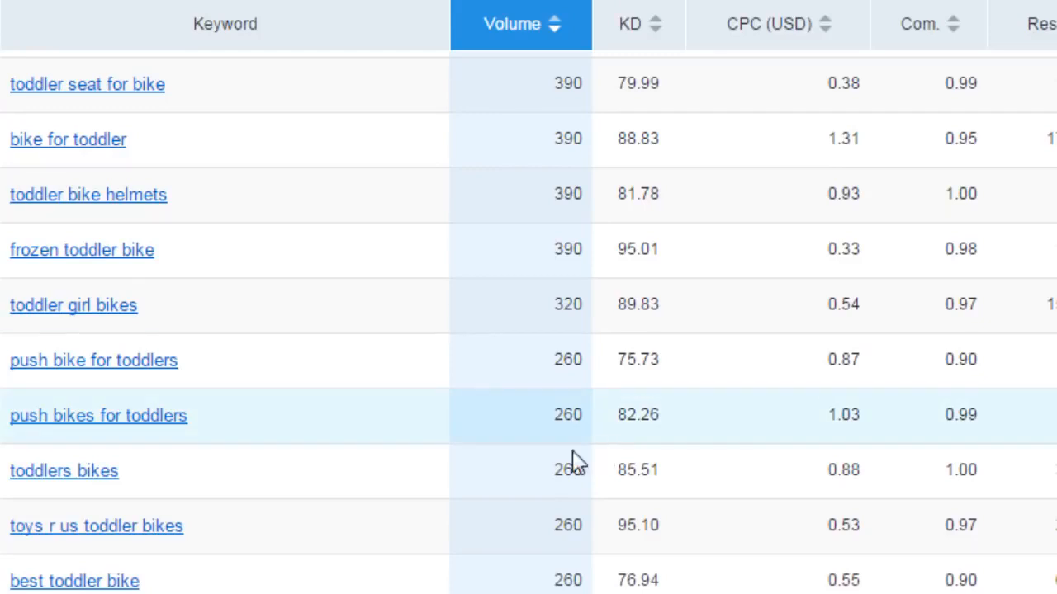
{"action": "scroll", "coordinate": [203, 585], "scroll_direction": "down", "scroll_amount": 3}
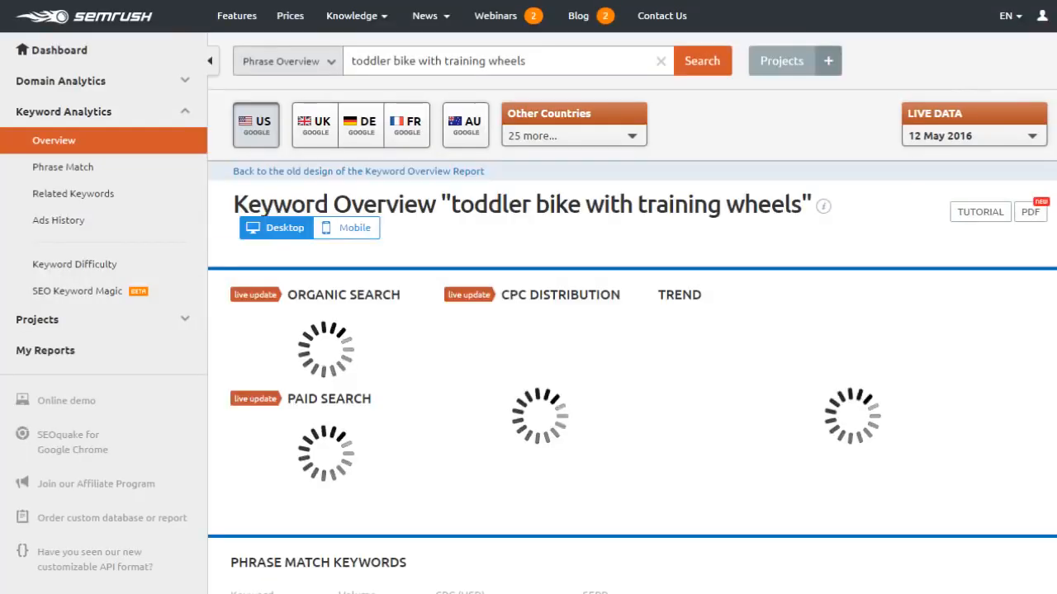
Open the full Related Keywords report, showing 3,309 keywords led by 'toddler bike'.
{"action": "scroll", "coordinate": [528, 298], "scroll_direction": "down", "scroll_amount": 3}
{"action": "scroll", "coordinate": [528, 298], "scroll_direction": "down", "scroll_amount": 2}
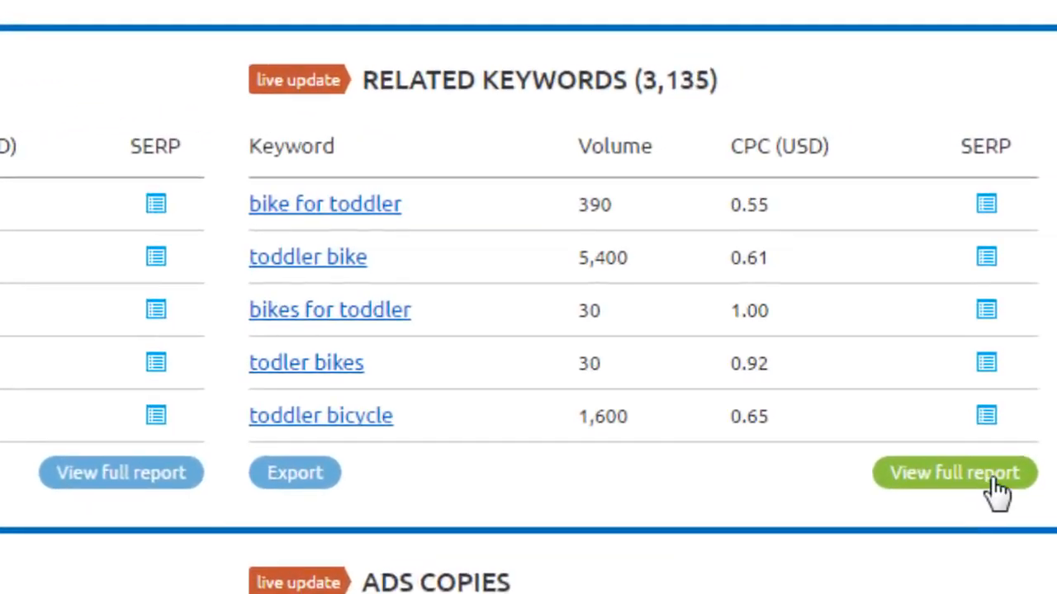
{"action": "left_click", "coordinate": [997, 487]}
Scroll down through the Related Keywords report.
{"action": "scroll", "coordinate": [528, 330], "scroll_direction": "down", "scroll_amount": 4}
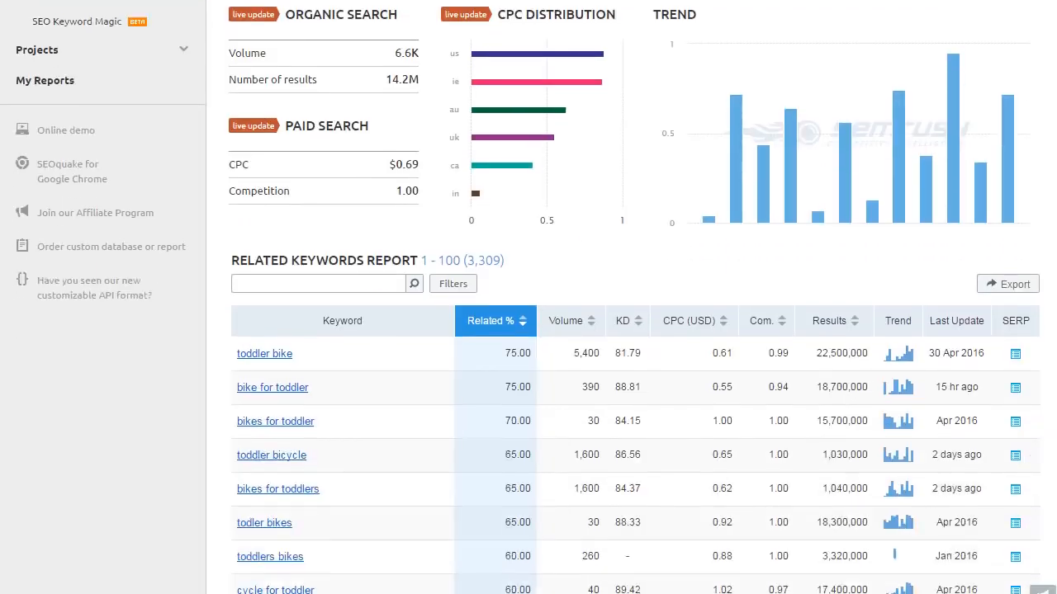
{"action": "scroll", "coordinate": [529, 331], "scroll_direction": "down", "scroll_amount": 2}
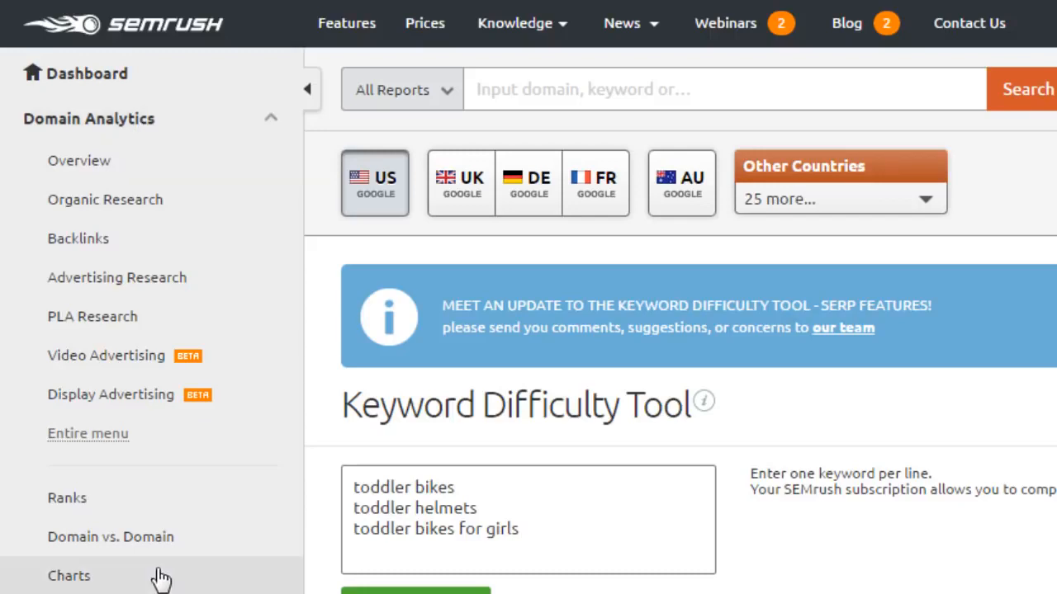
{"action": "left_click", "coordinate": [189, 518]}
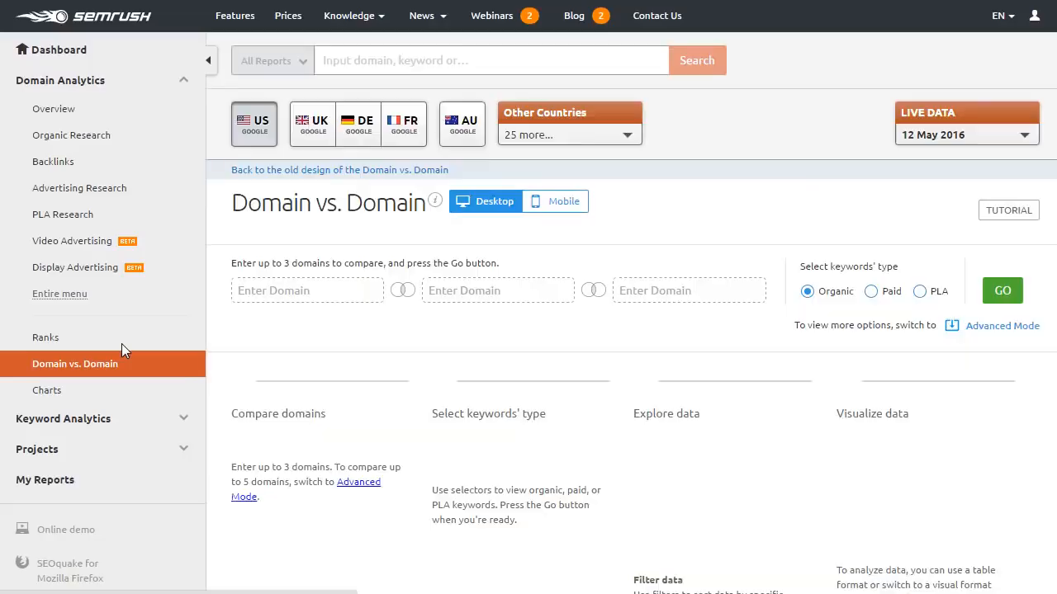
{"action": "left_click", "coordinate": [246, 297]}
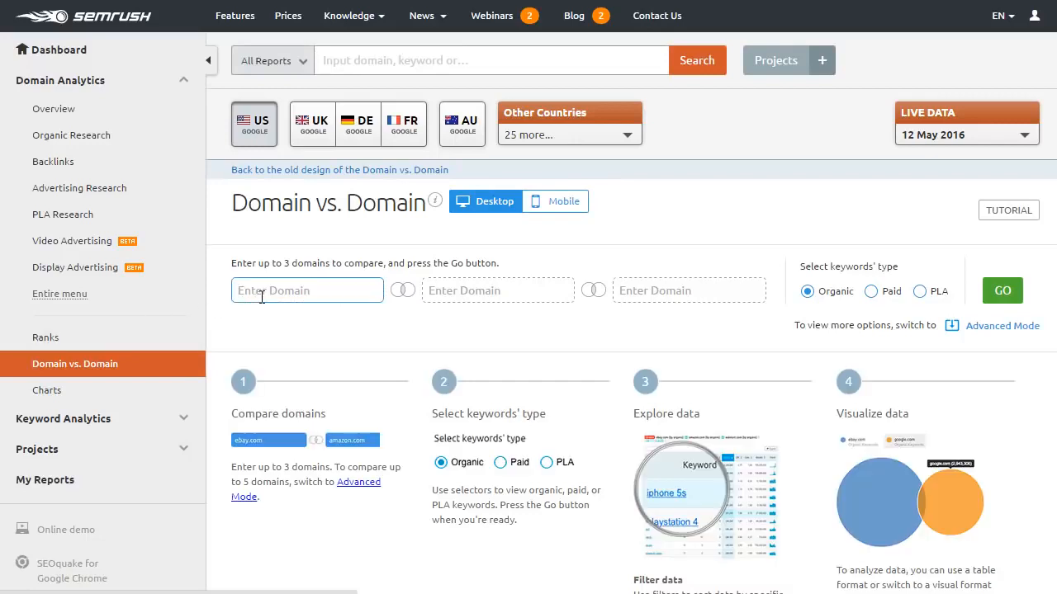
{"action": "type", "text": "huffin"}
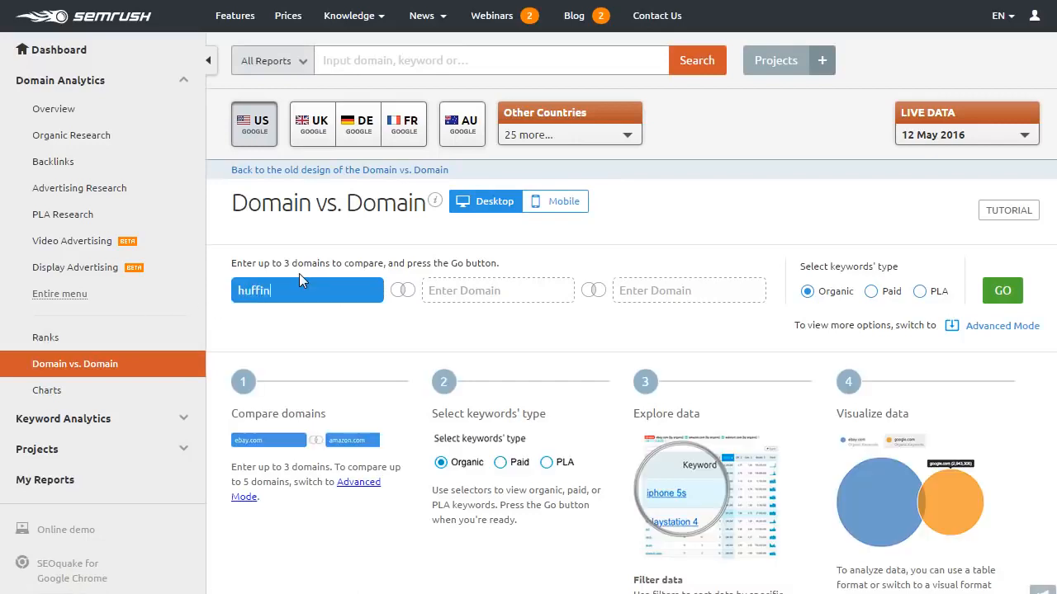
{"action": "type", "text": "gtonpost.com"}
{"action": "key", "text": "Tab"}
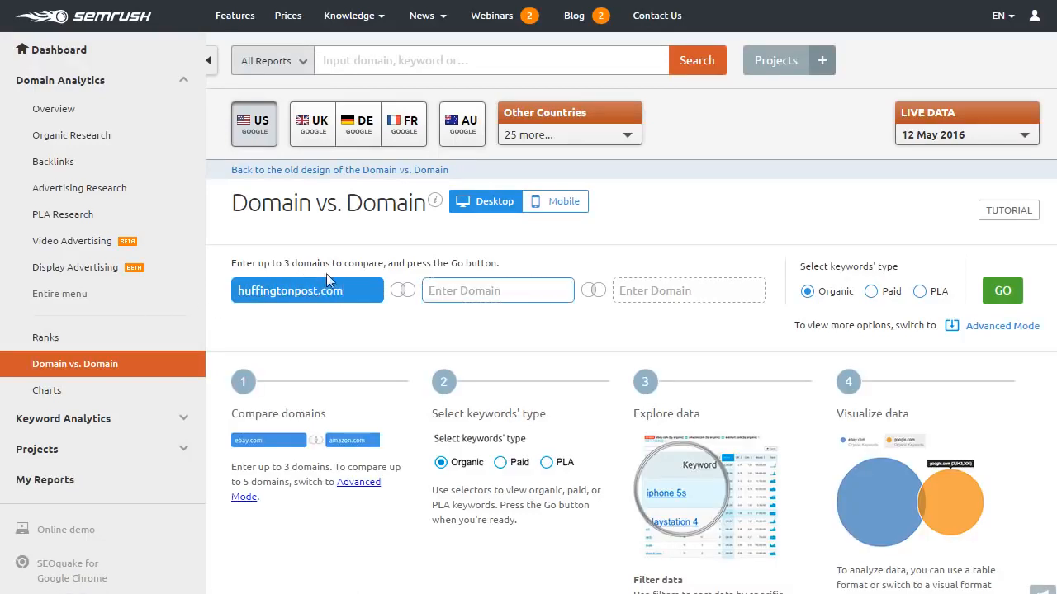
{"action": "type", "text": "www.dailymail.co.uk"}
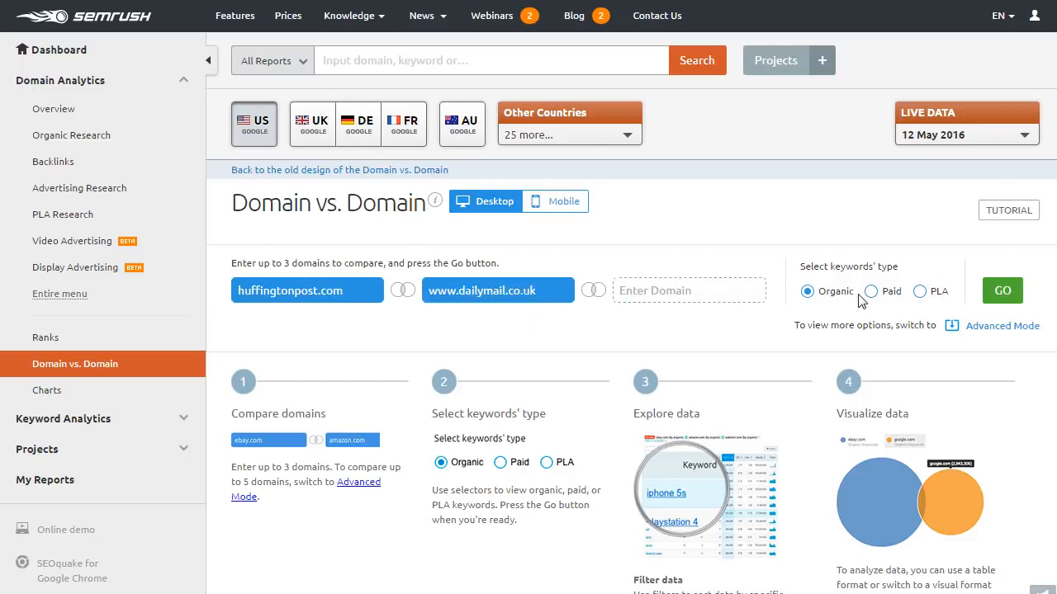
{"action": "left_click", "coordinate": [1000, 294]}
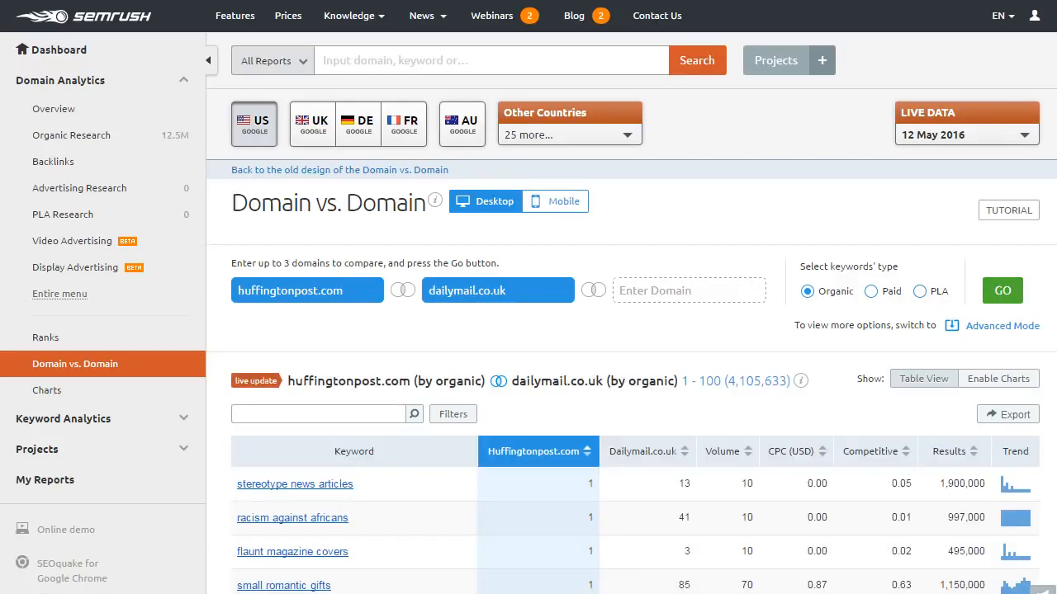
Switch the huffingtonpost.com vs dailymail.co.uk comparison to the keyword overlap chart.
{"action": "scroll", "coordinate": [528, 298], "scroll_direction": "down", "scroll_amount": 6}
{"action": "scroll", "coordinate": [529, 298], "scroll_direction": "up", "scroll_amount": 3}
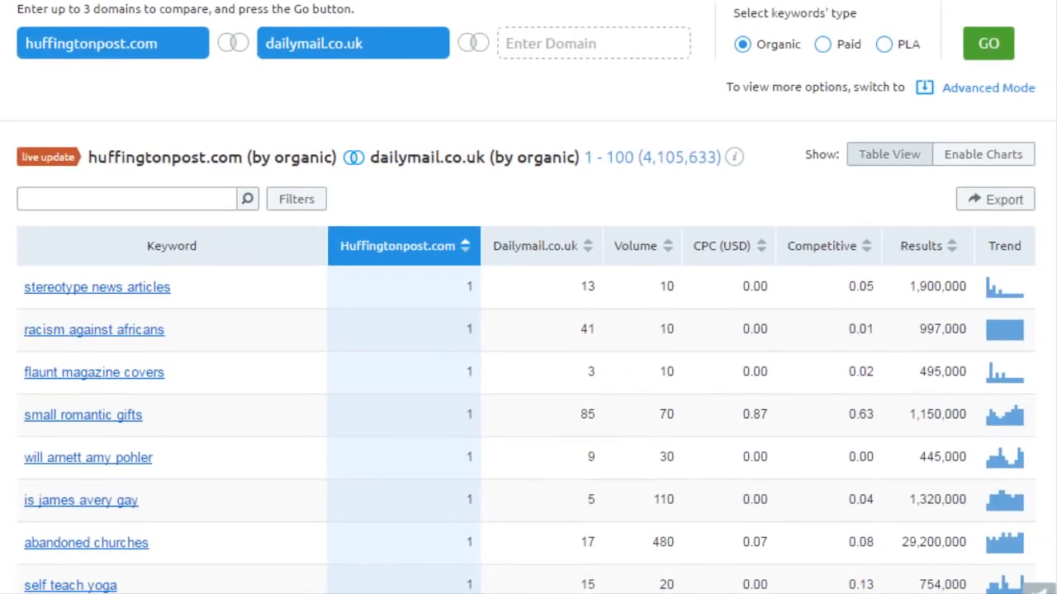
{"action": "left_click", "coordinate": [981, 161]}
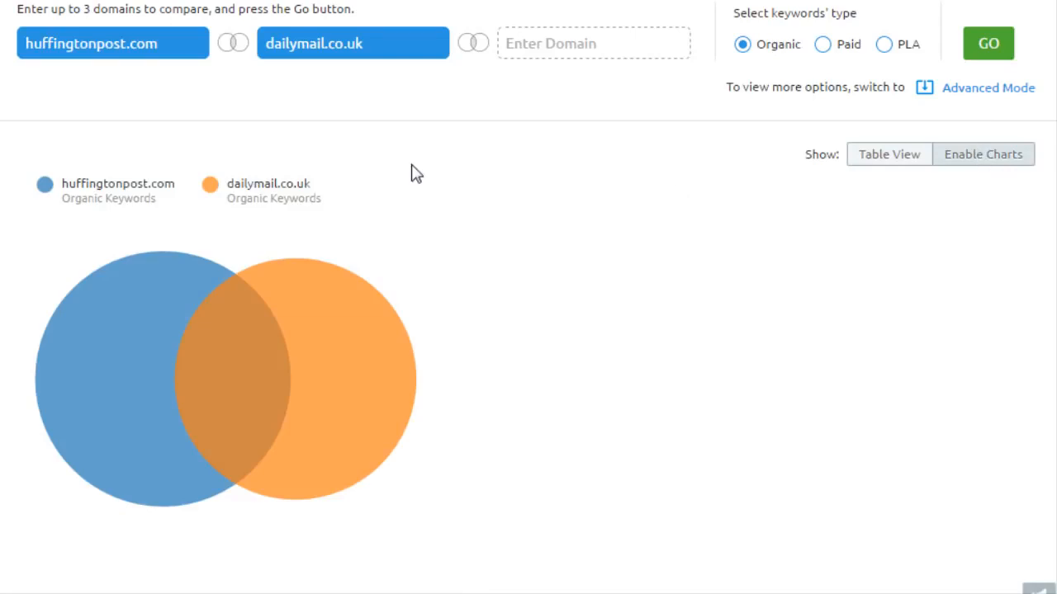
Read the chart's counts: 4,105,633 shared keywords and 10,923,223 for dailymail.co.uk.
{"action": "mouse_move", "coordinate": [232, 393]}
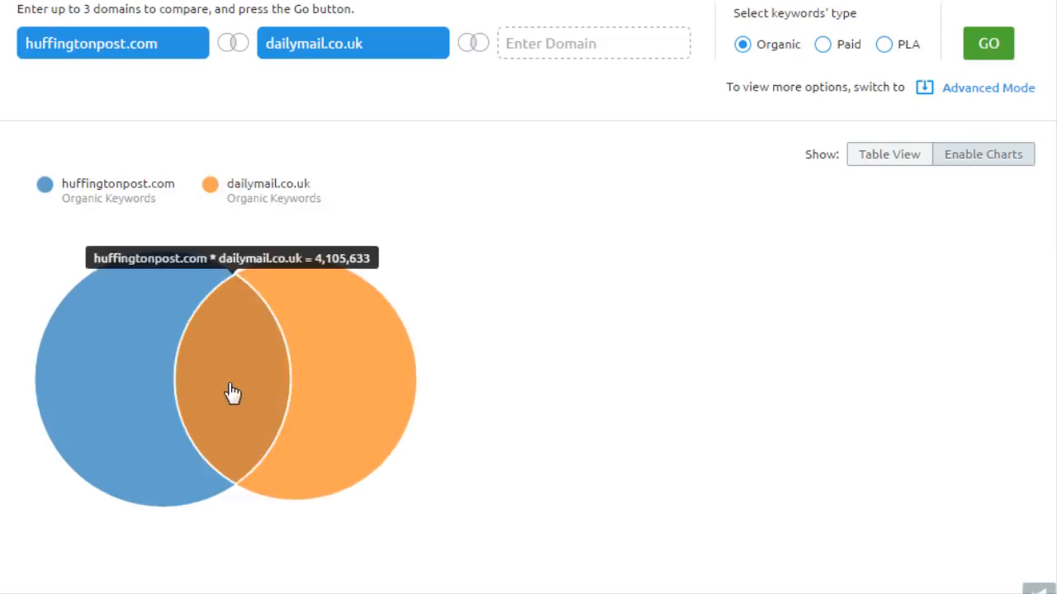
{"action": "mouse_move", "coordinate": [369, 372]}
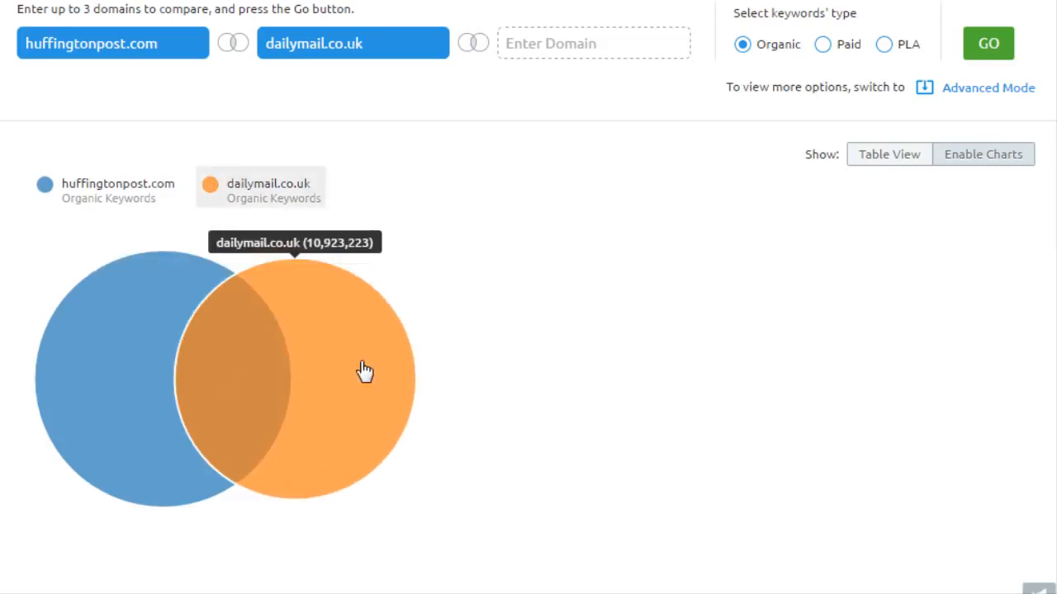
{"action": "mouse_move", "coordinate": [244, 360]}
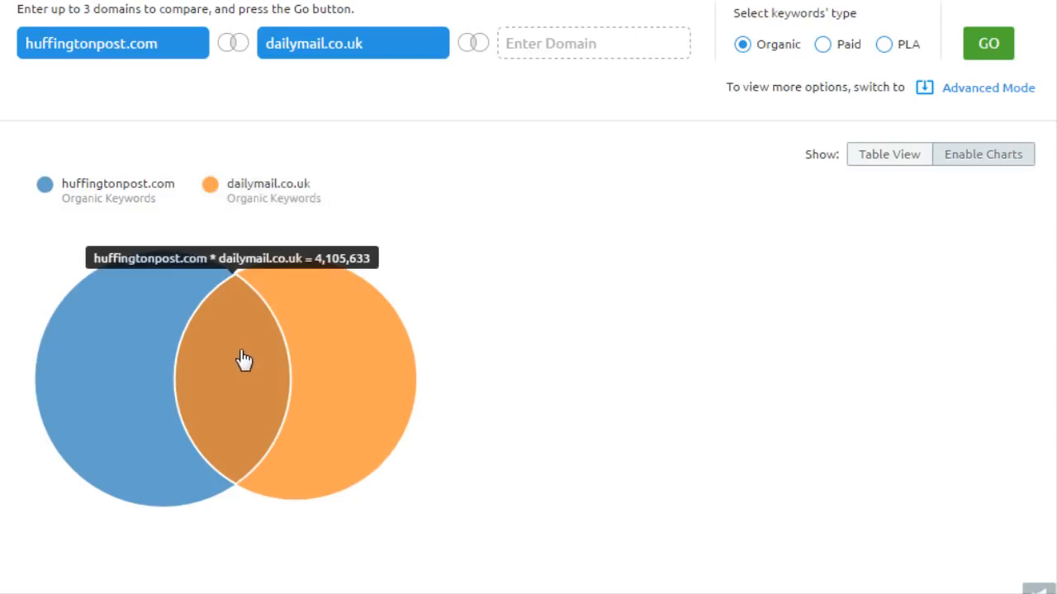
{"action": "mouse_move", "coordinate": [338, 358]}
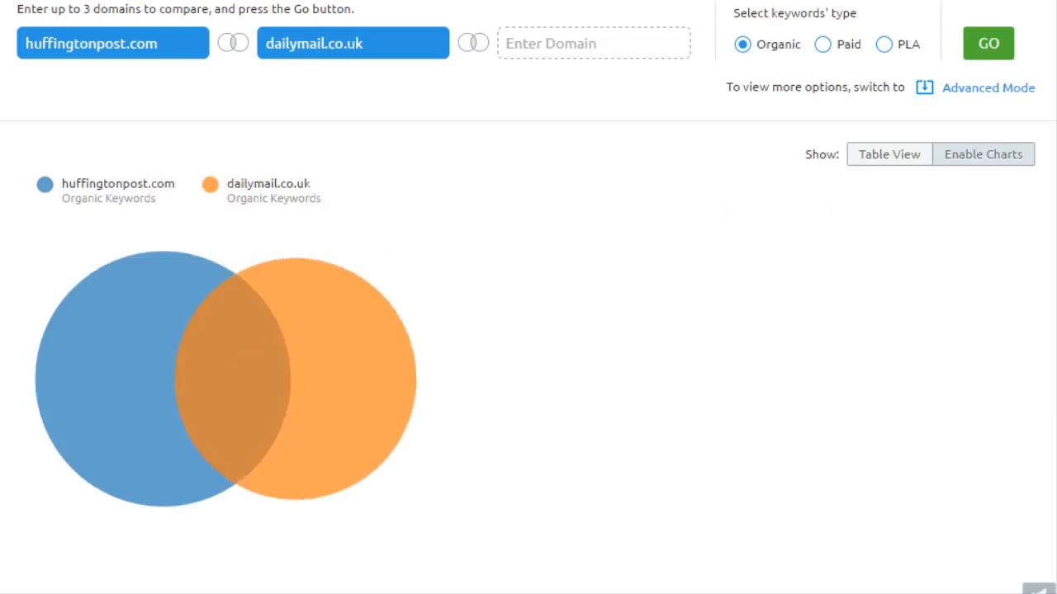
Return the comparison to Table View, led by 'stereotype news articles'.
{"action": "scroll", "coordinate": [893, 202], "scroll_direction": "down", "scroll_amount": 3}
{"action": "scroll", "coordinate": [894, 202], "scroll_direction": "up", "scroll_amount": 3}
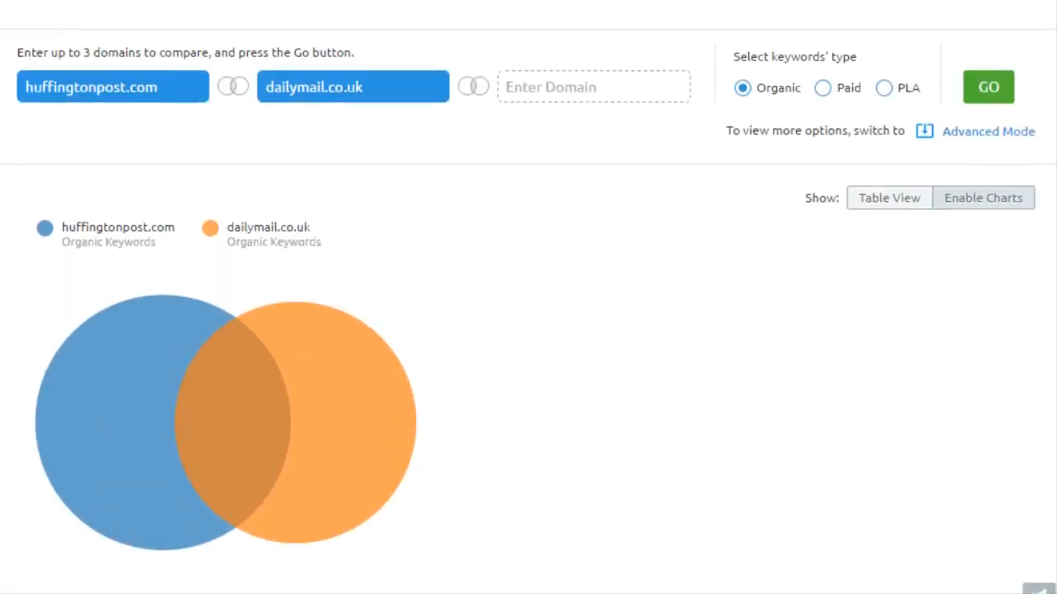
{"action": "left_click", "coordinate": [893, 203]}
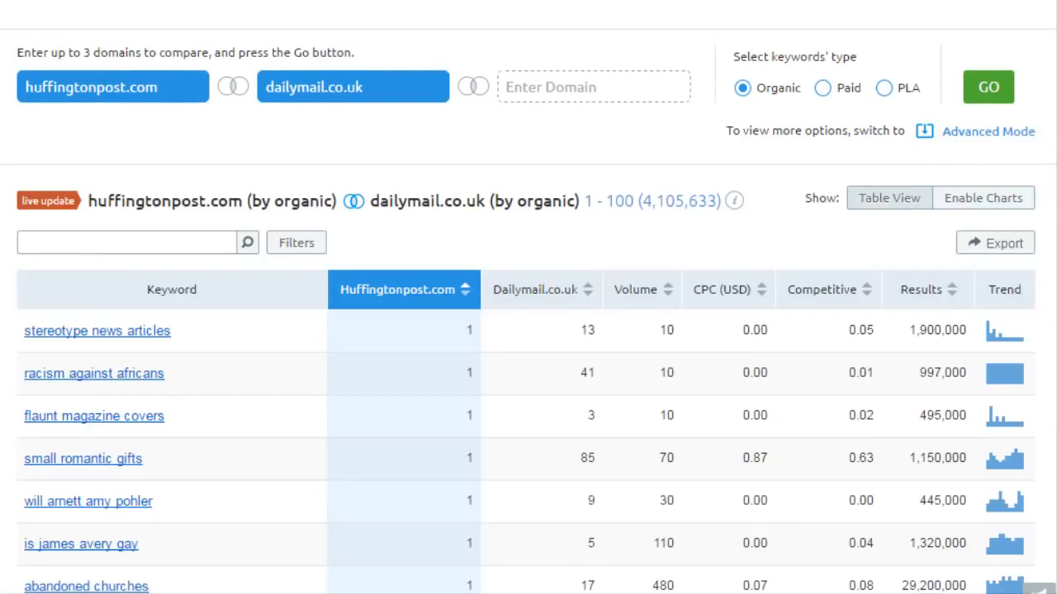
{"action": "scroll", "coordinate": [715, 135], "scroll_direction": "down", "scroll_amount": 2}
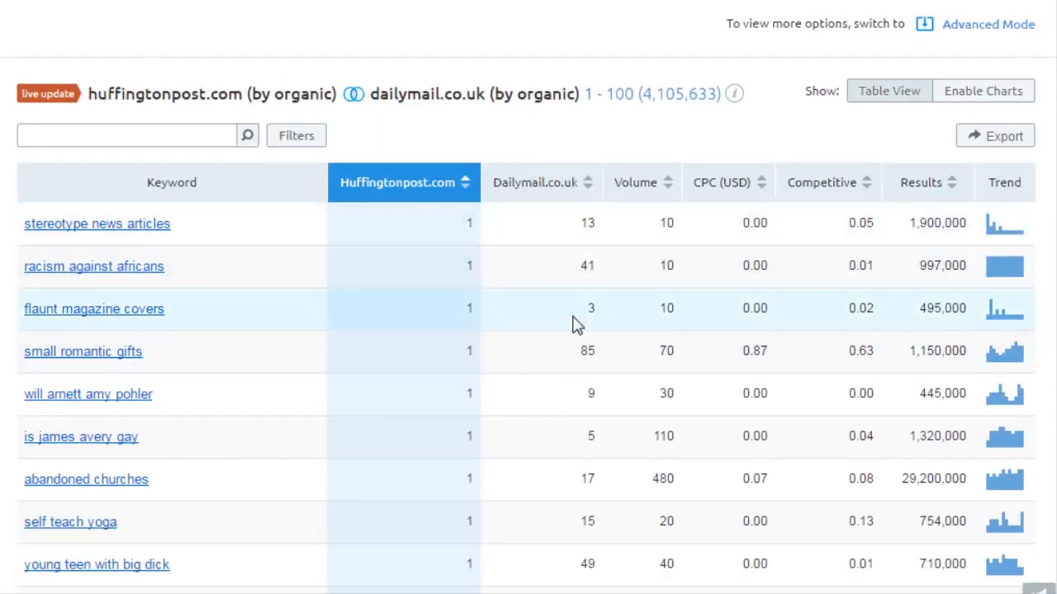
Sort the table by dailymail.co.uk position, topped by 'joe scarborough family' at rank 1.
{"action": "left_click", "coordinate": [593, 186]}
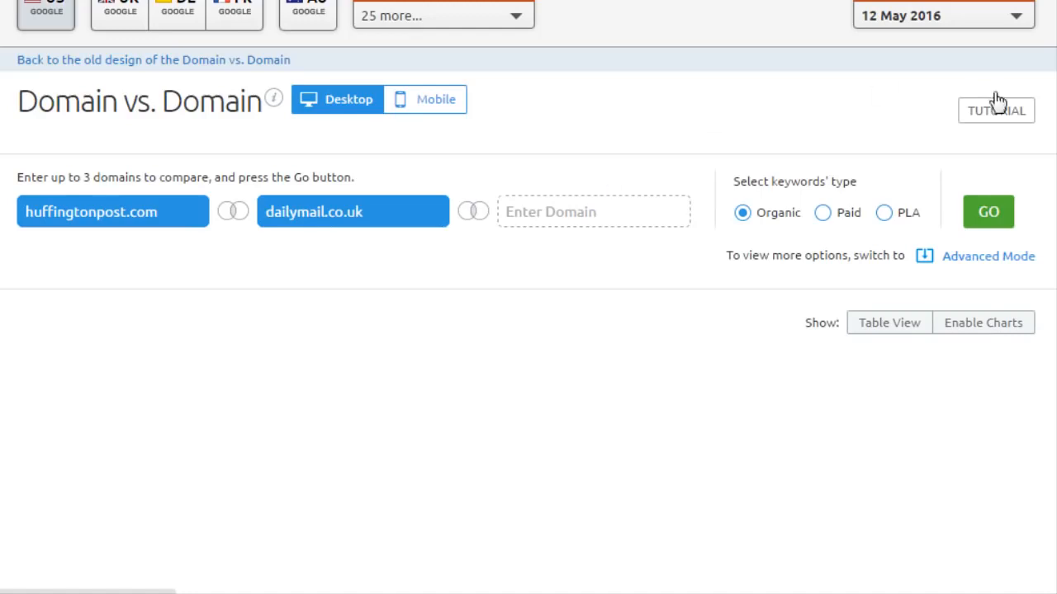
{"action": "scroll", "coordinate": [529, 274], "scroll_direction": "down", "scroll_amount": 1}
{"action": "scroll", "coordinate": [528, 273], "scroll_direction": "down", "scroll_amount": 3}
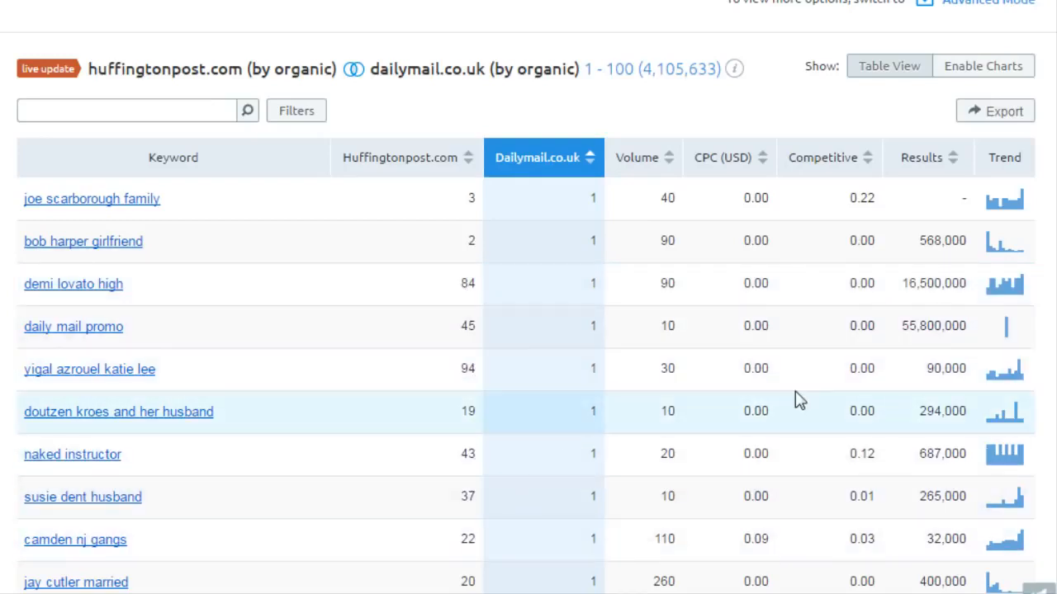
{"action": "scroll", "coordinate": [529, 297], "scroll_direction": "down", "scroll_amount": 3}
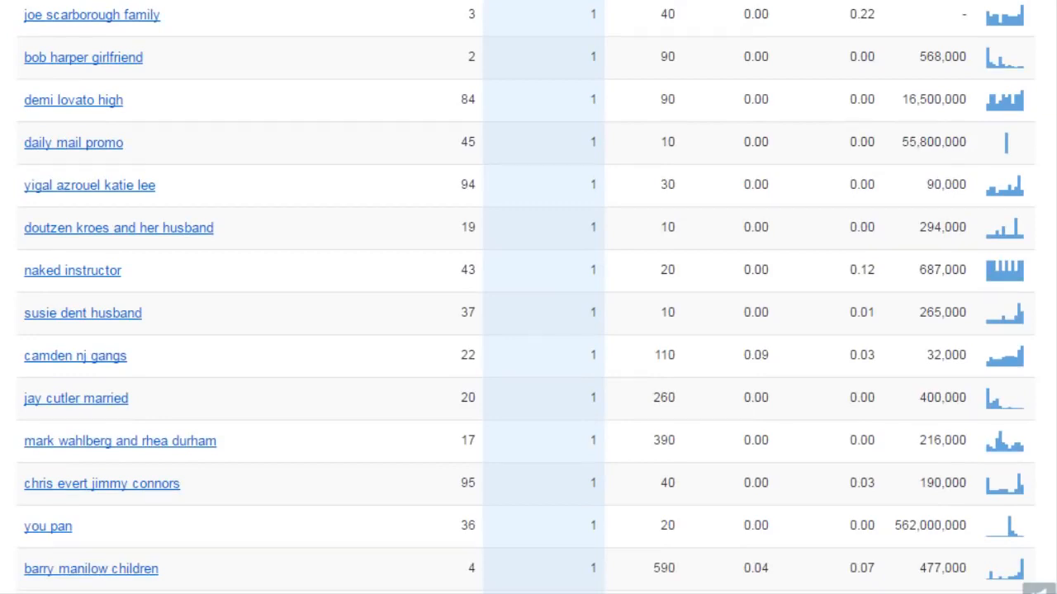
{"action": "scroll", "coordinate": [528, 297], "scroll_direction": "down", "scroll_amount": 3}
{"action": "scroll", "coordinate": [528, 297], "scroll_direction": "up", "scroll_amount": 10}
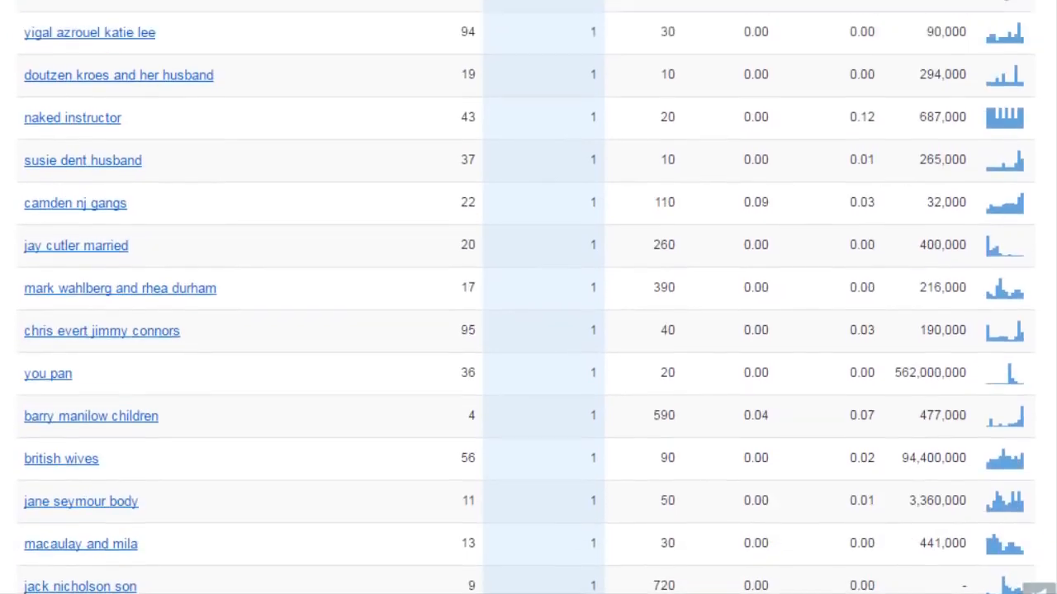
{"action": "mouse_move", "coordinate": [439, 424]}
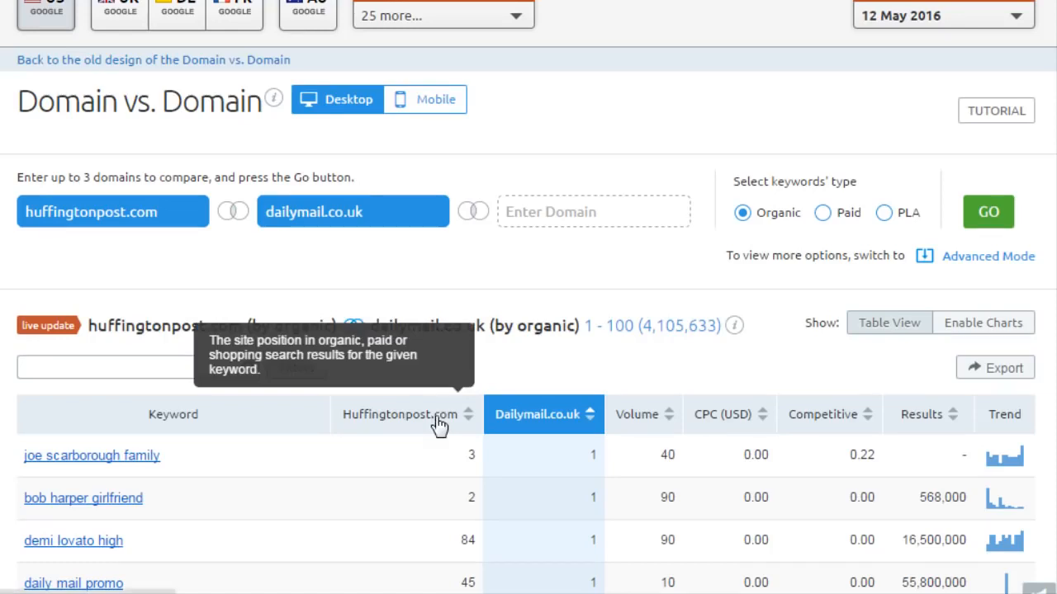
Sort the comparison keywords by huffingtonpost.com ranking position.
{"action": "left_click", "coordinate": [438, 424]}
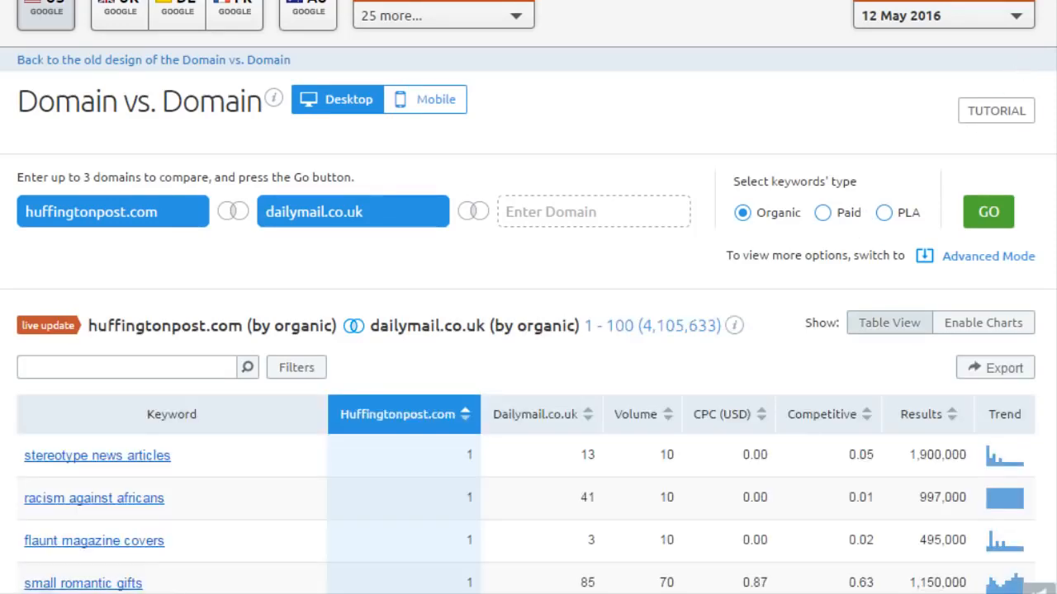
{"action": "mouse_move", "coordinate": [446, 417]}
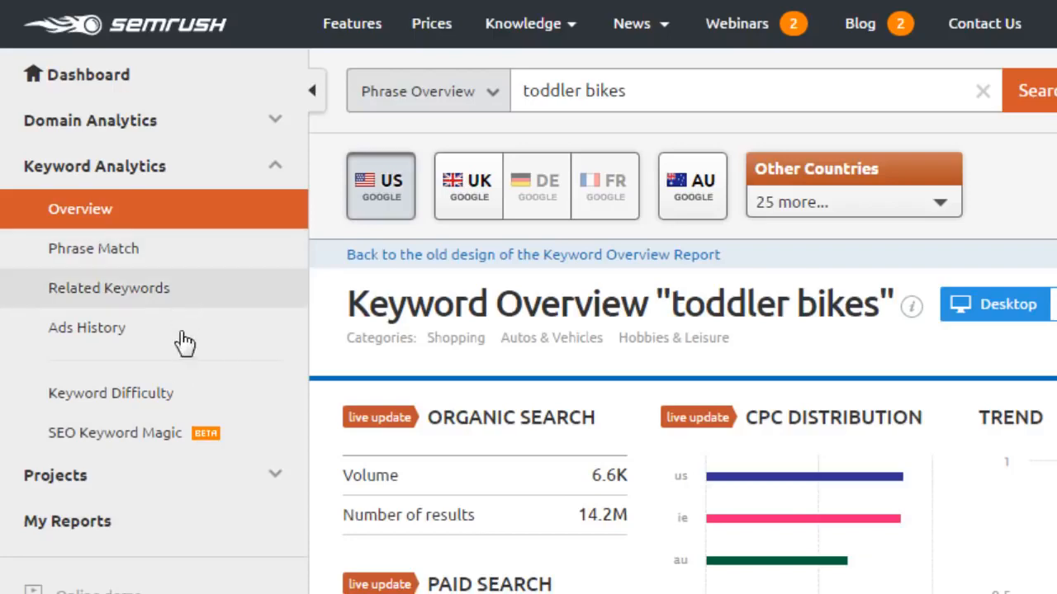
Run Keyword Magic for 'toddler bikes' and browse the 349 keywords grouped by topic.
{"action": "left_click", "coordinate": [168, 442]}
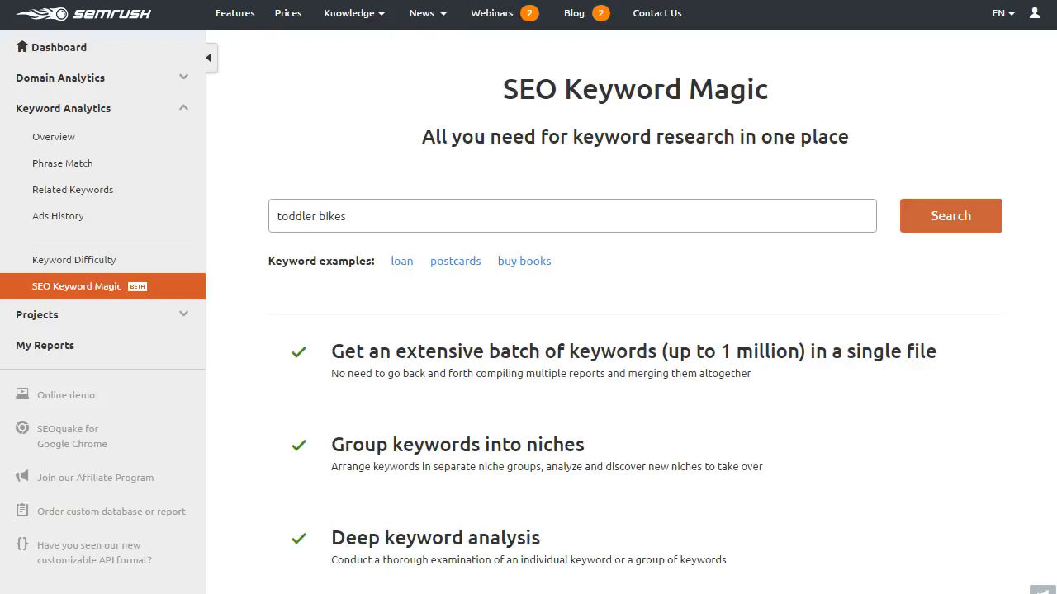
{"action": "left_click", "coordinate": [987, 228]}
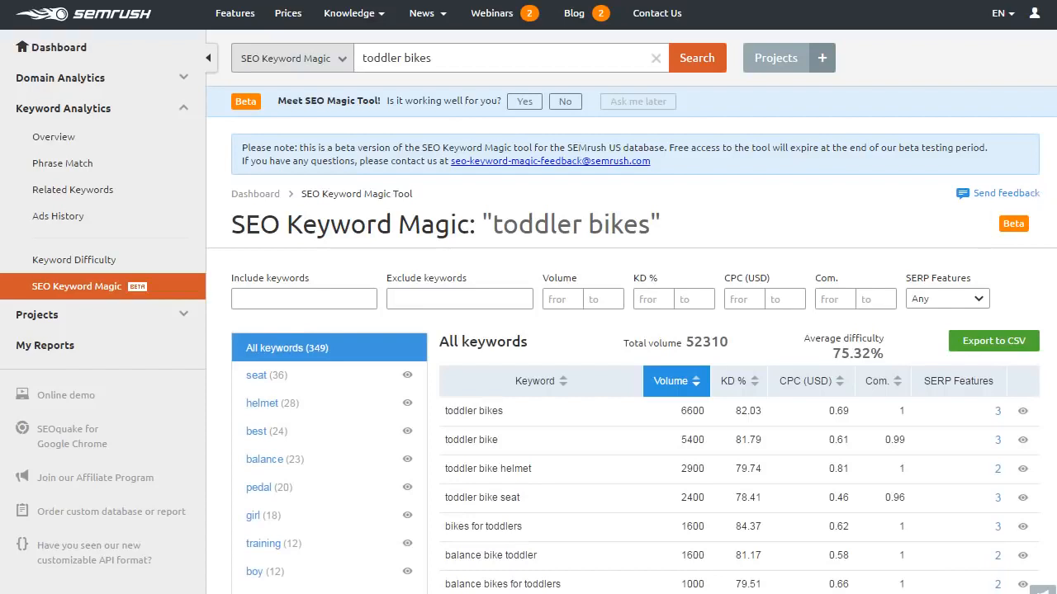
{"action": "scroll", "coordinate": [528, 297], "scroll_direction": "down", "scroll_amount": 3}
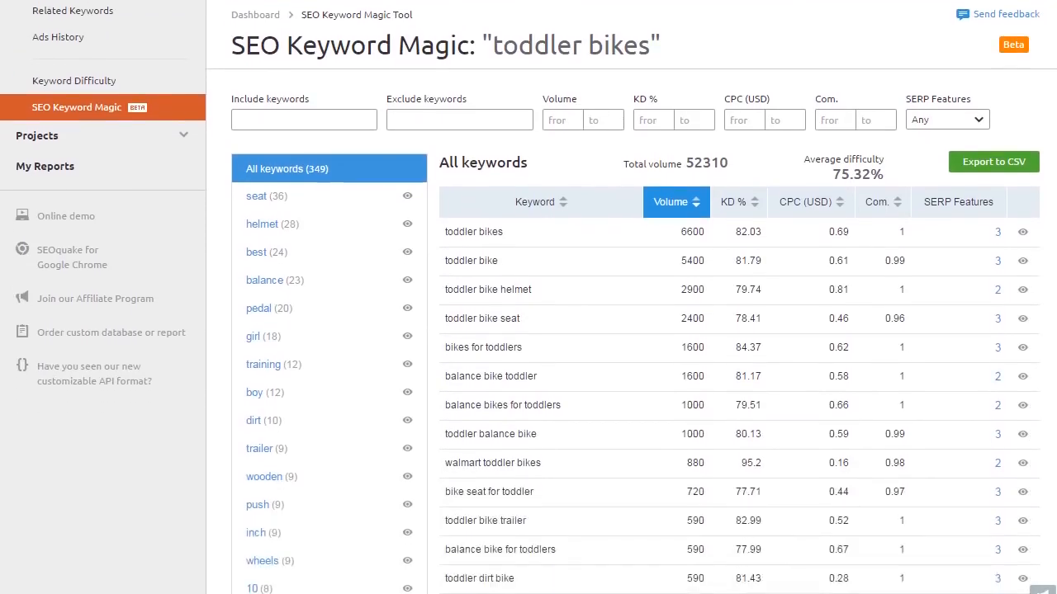
{"action": "scroll", "coordinate": [528, 297], "scroll_direction": "down", "scroll_amount": 2}
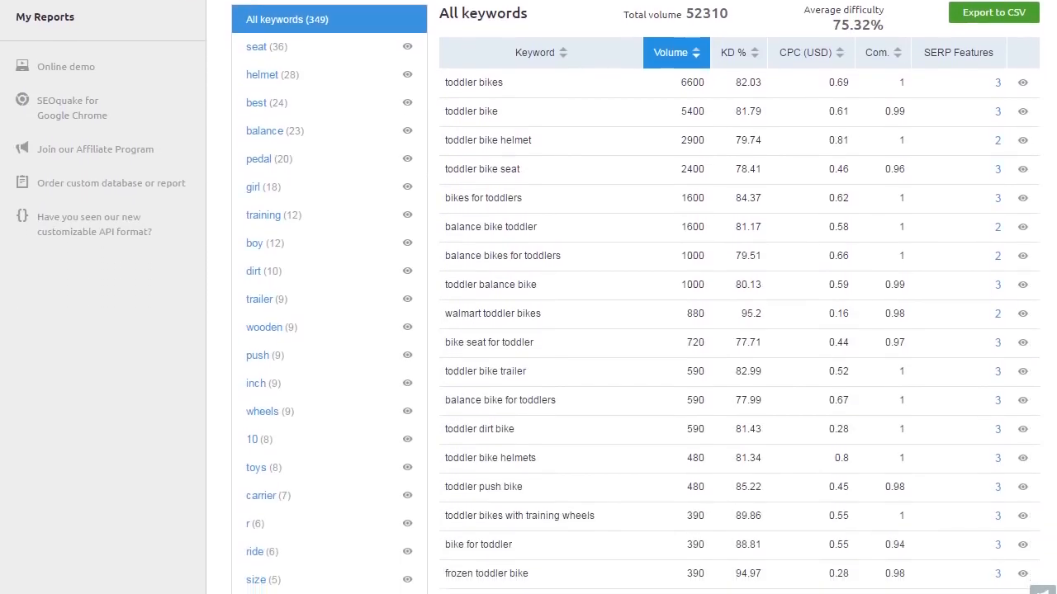
{"action": "scroll", "coordinate": [528, 297], "scroll_direction": "up", "scroll_amount": 5}
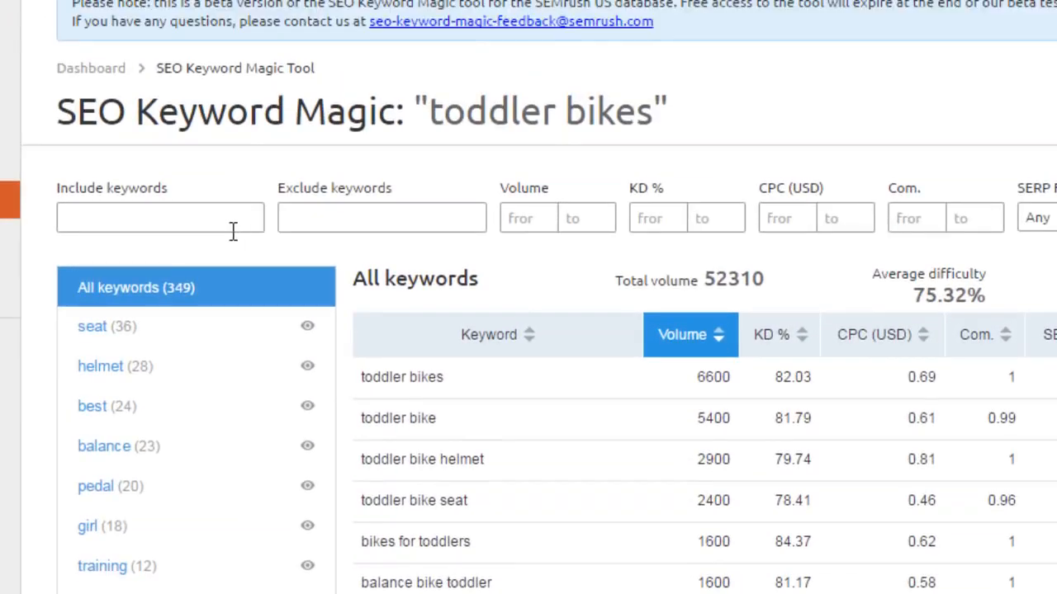
Filter the keyword list to include 'bikes' and exclude 'helmet'.
{"action": "type", "text": "t"}
{"action": "key", "text": "BackSpace"}
{"action": "type", "text": "bikes,"}
{"action": "key", "text": "Tab"}
{"action": "type", "text": "helmet"}
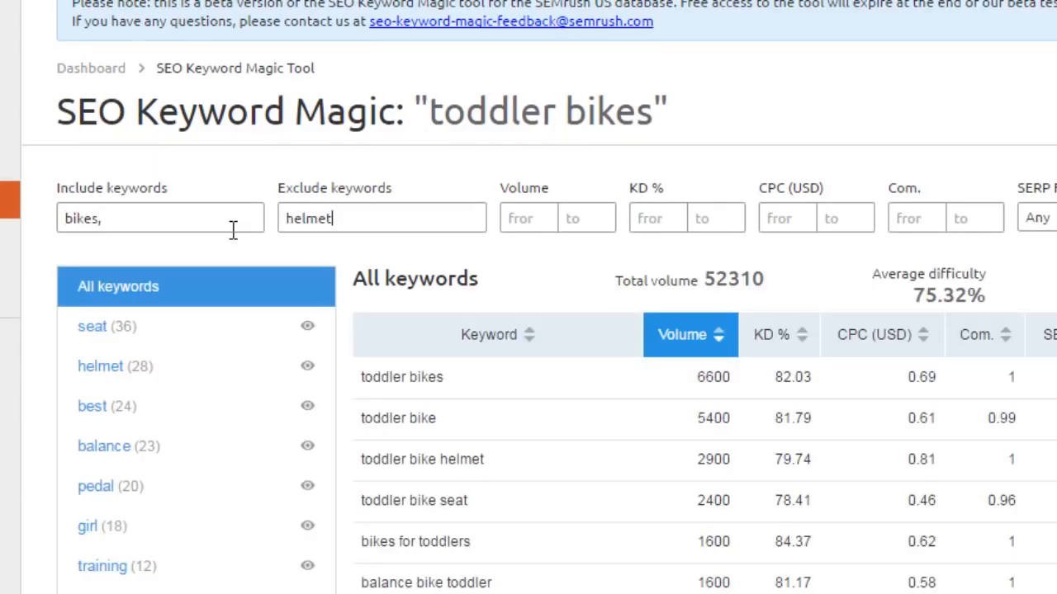
{"action": "type", "text": ","}
{"action": "key", "text": "Tab"}
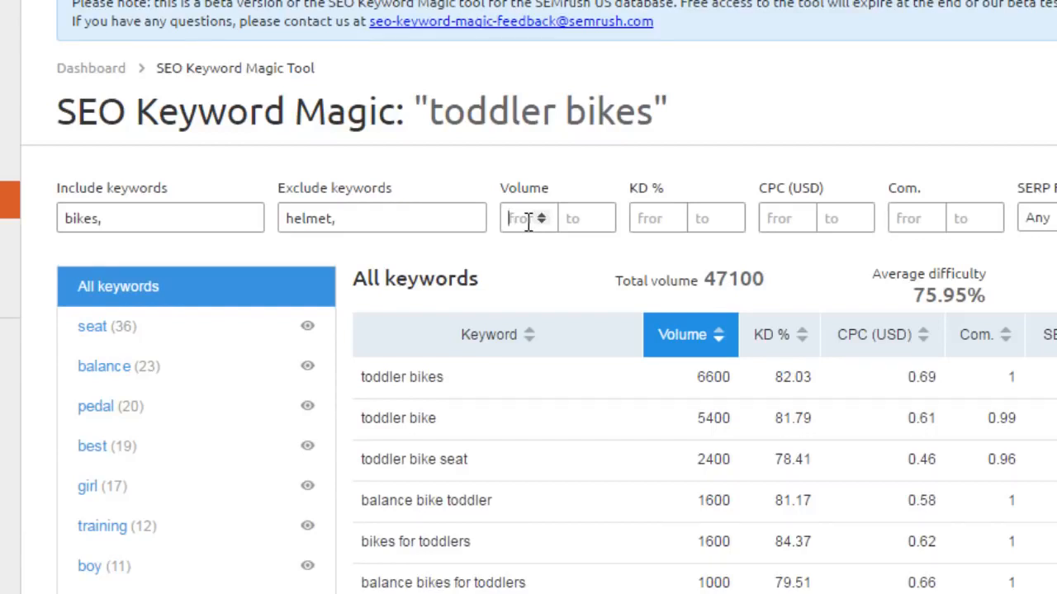
Set the volume filter to 100 in both the minimum and maximum boxes.
{"action": "type", "text": "0"}
{"action": "key", "text": "Tab"}
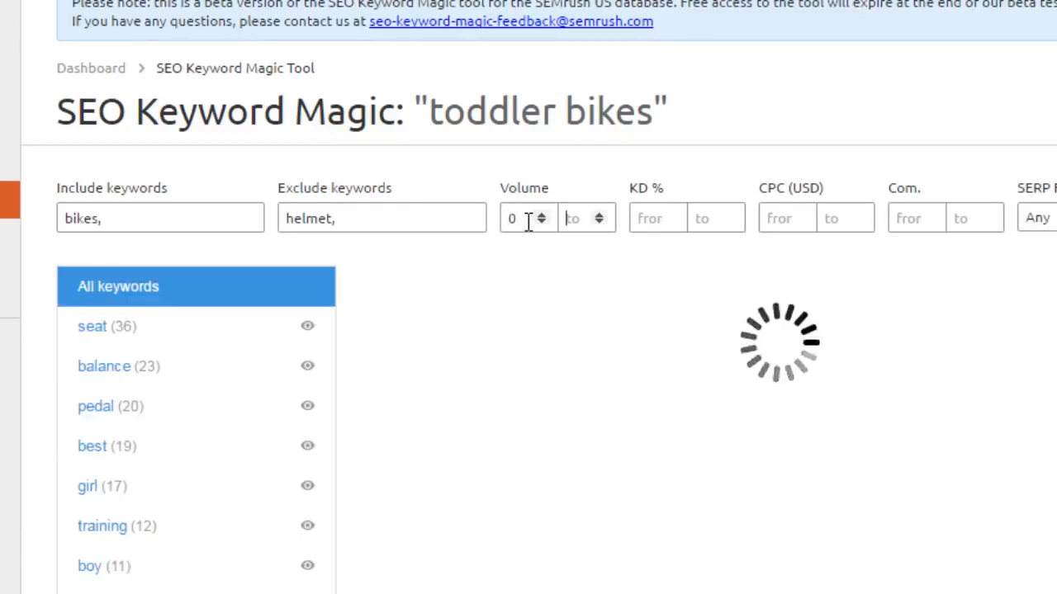
{"action": "double_click", "coordinate": [528, 220]}
{"action": "type", "text": "100"}
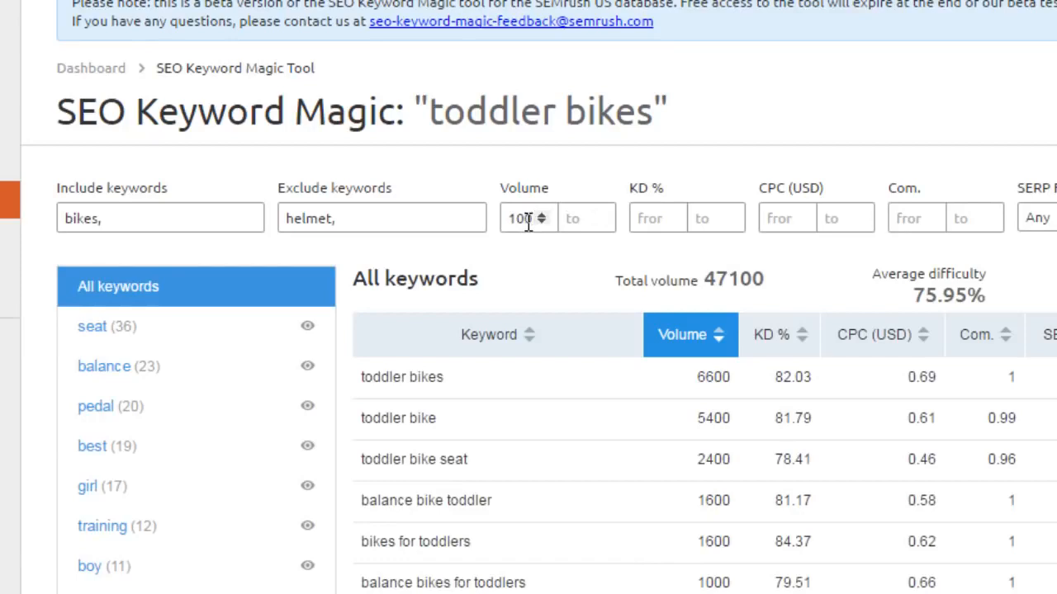
{"action": "key", "text": "Tab"}
{"action": "type", "text": "100"}
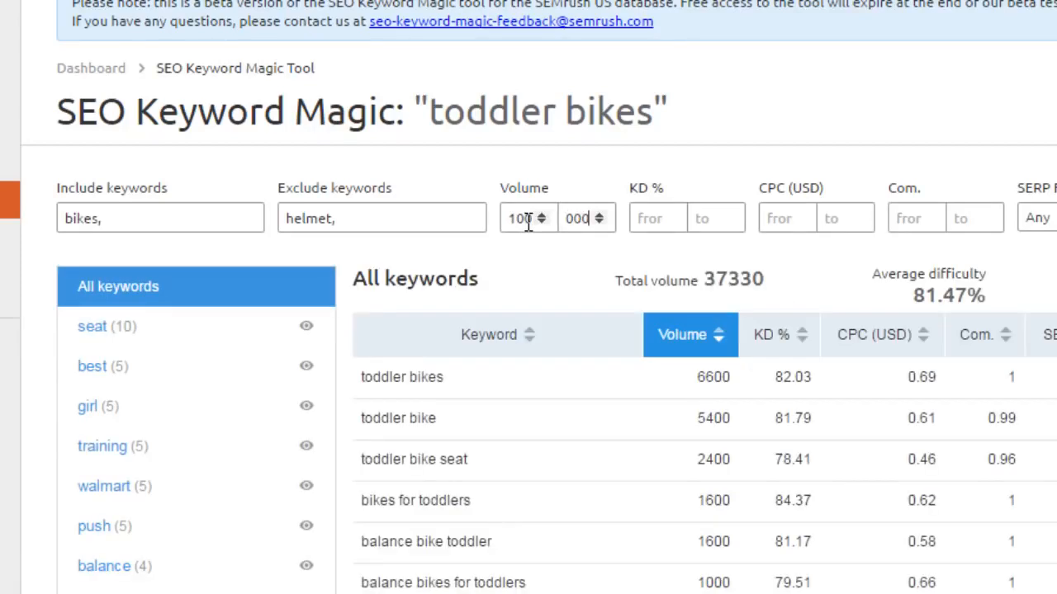
{"action": "key", "text": "Tab"}
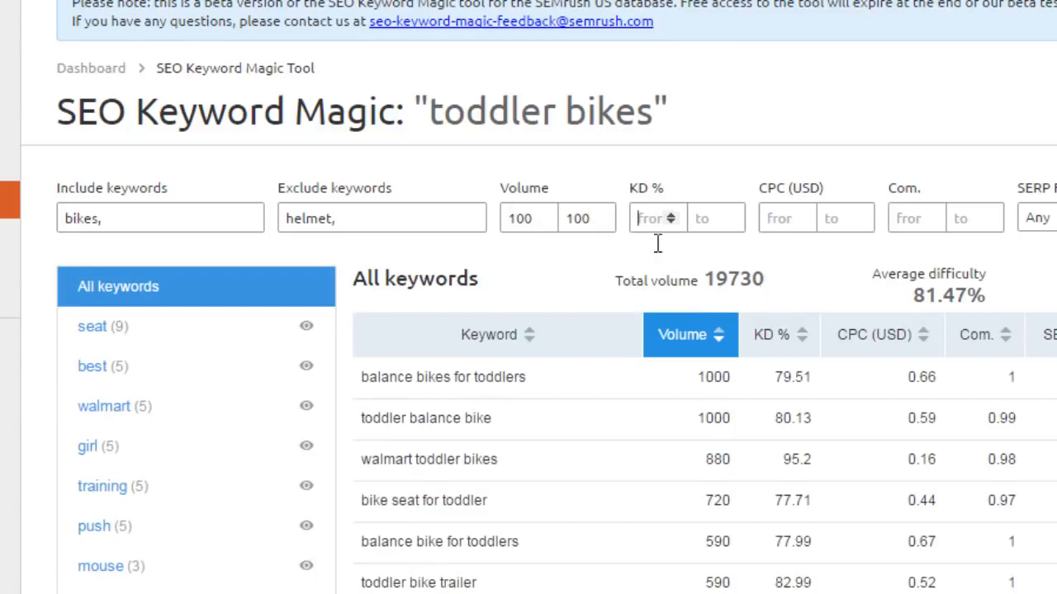
Limit KD % to 20–85 and review the filtered keywords (11030 volume, 80.1% difficulty).
{"action": "type", "text": "20"}
{"action": "key", "text": "Tab"}
{"action": "type", "text": "85"}
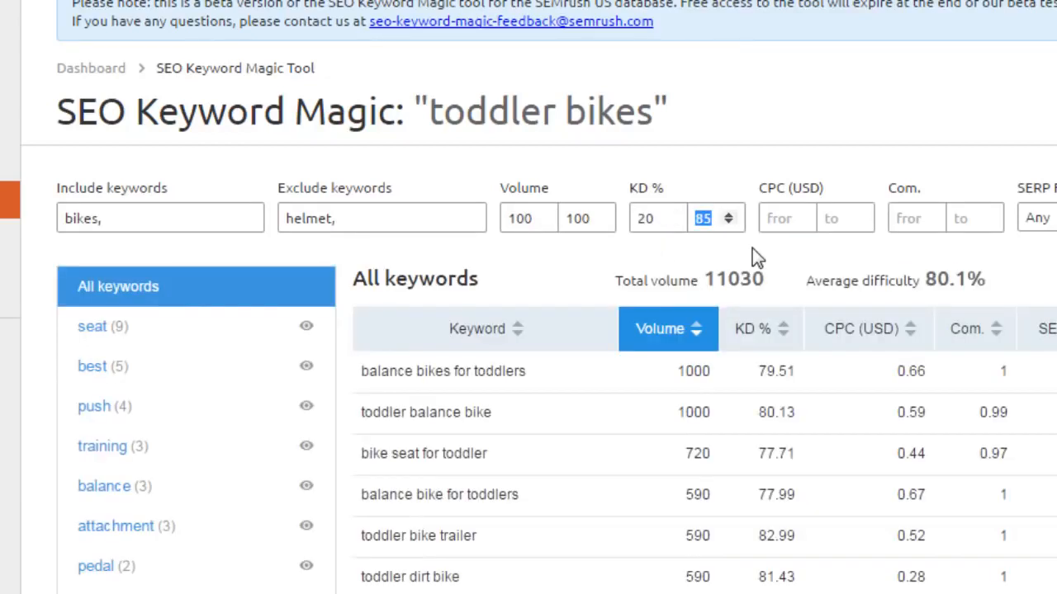
{"action": "scroll", "coordinate": [752, 248], "scroll_direction": "down", "scroll_amount": 10}
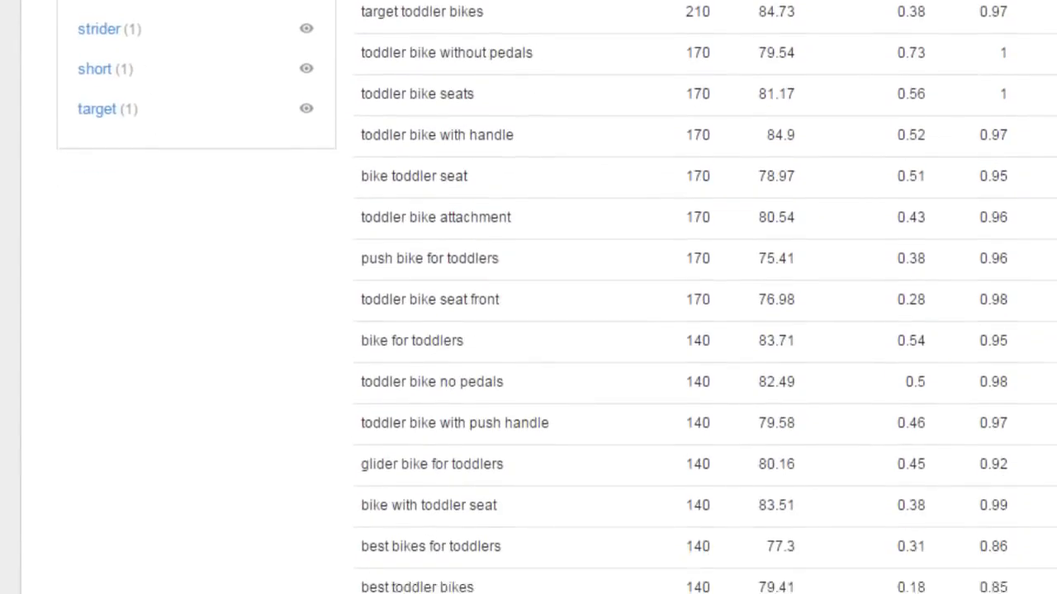
{"action": "scroll", "coordinate": [815, 285], "scroll_direction": "down", "scroll_amount": 5}
{"action": "scroll", "coordinate": [815, 285], "scroll_direction": "up", "scroll_amount": 15}
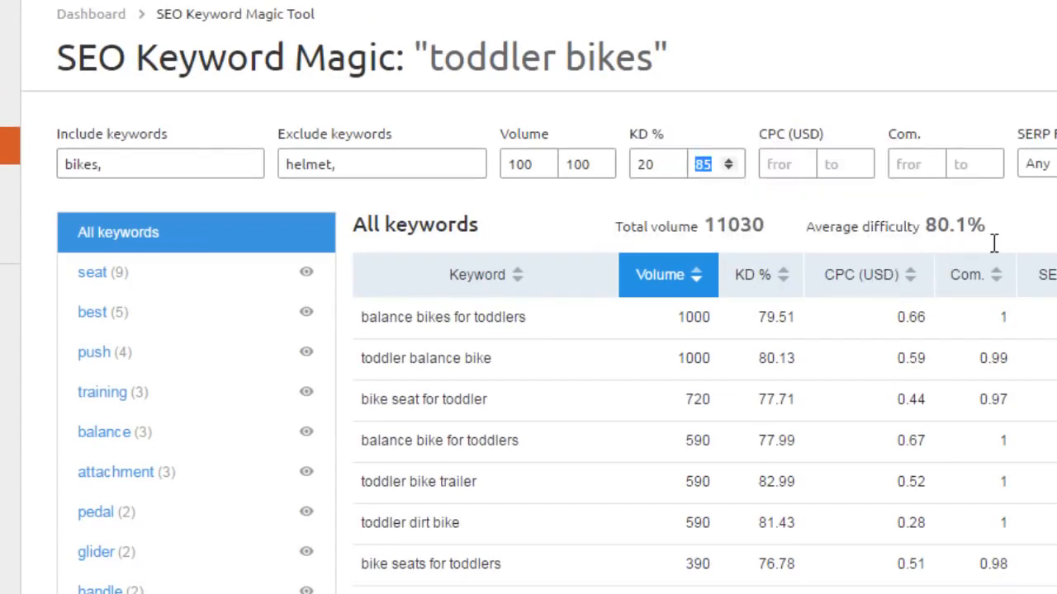
{"action": "scroll", "coordinate": [995, 243], "scroll_direction": "up", "scroll_amount": 1}
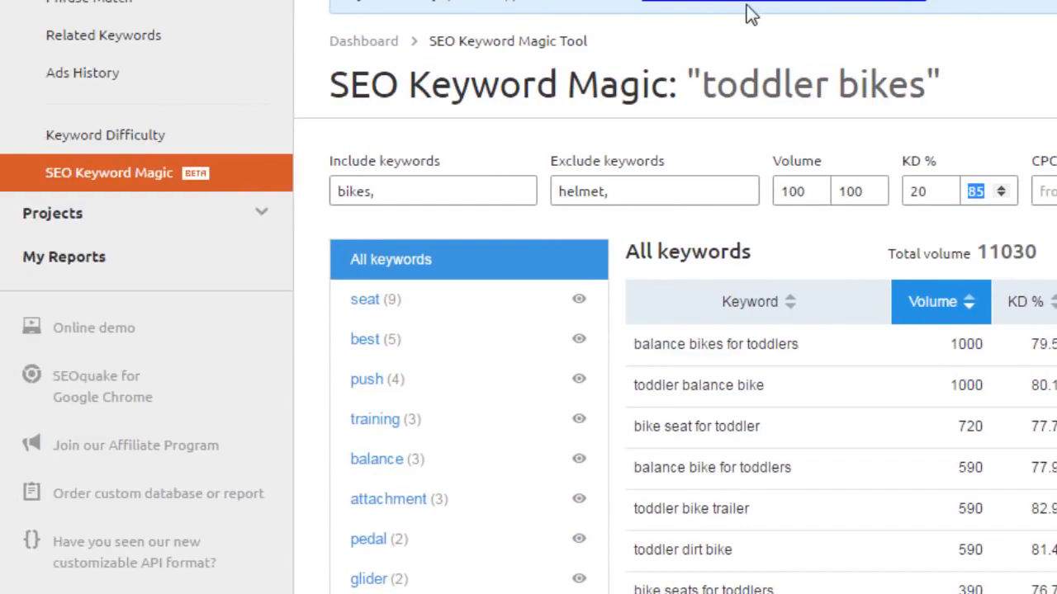
Compare keyword difficulty for 'toddler bikes', 'toddler helmets' and 'toddler bikes for girls'.
{"action": "left_click", "coordinate": [203, 142]}
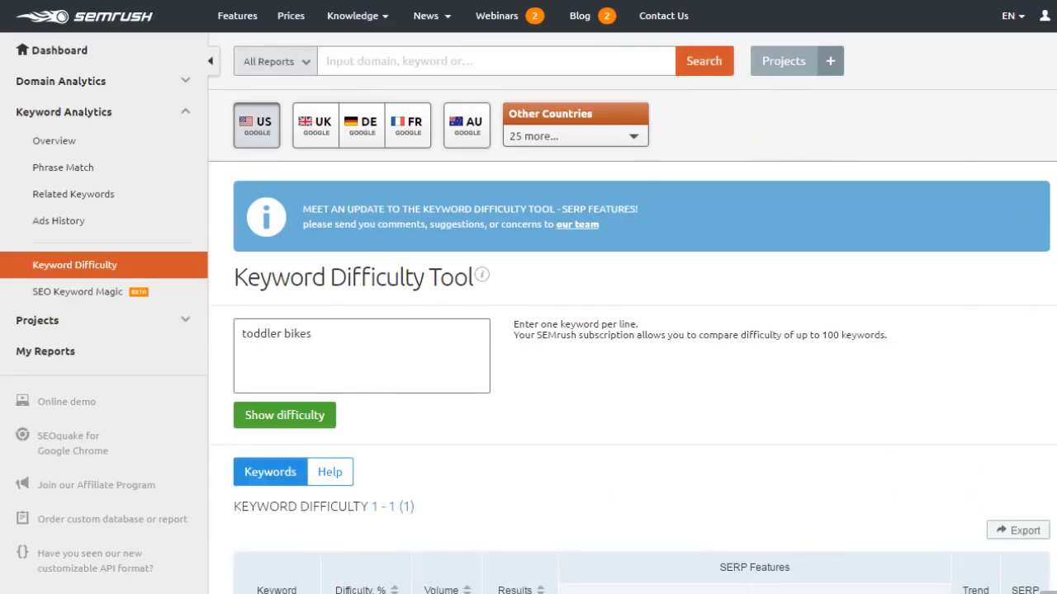
{"action": "scroll", "coordinate": [1041, 224], "scroll_direction": "down", "scroll_amount": 3}
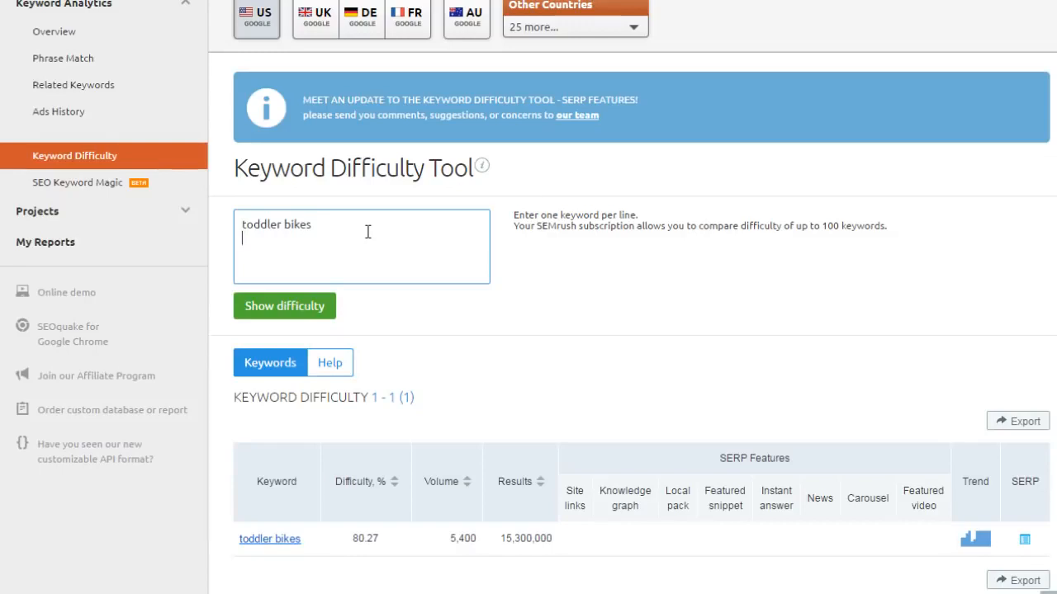
{"action": "type", "text": "toddler helme"}
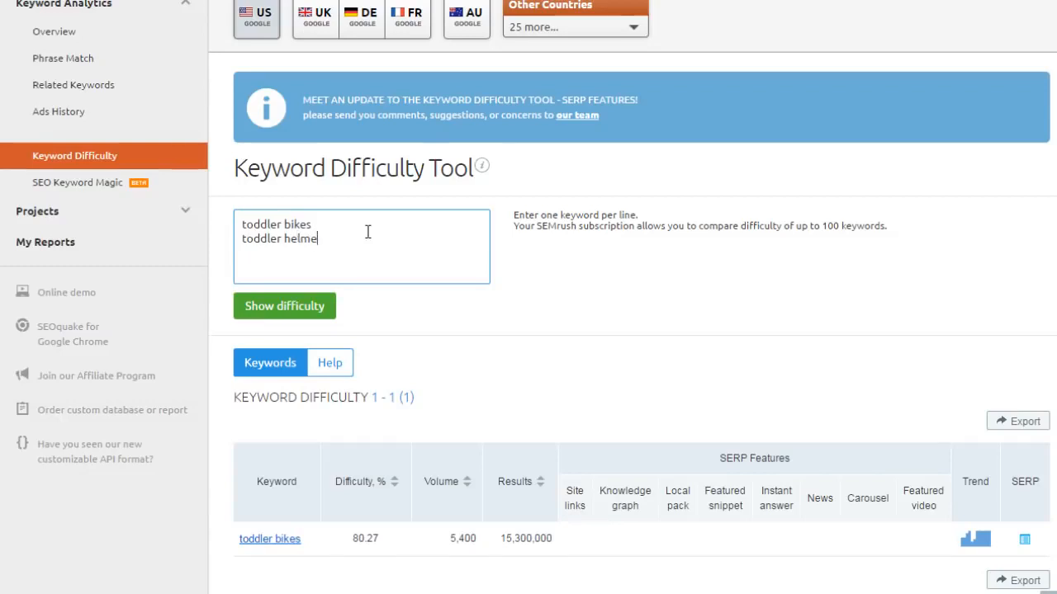
{"action": "type", "text": "ts"}
{"action": "key", "text": "Return"}
{"action": "type", "text": "toddler bikes "}
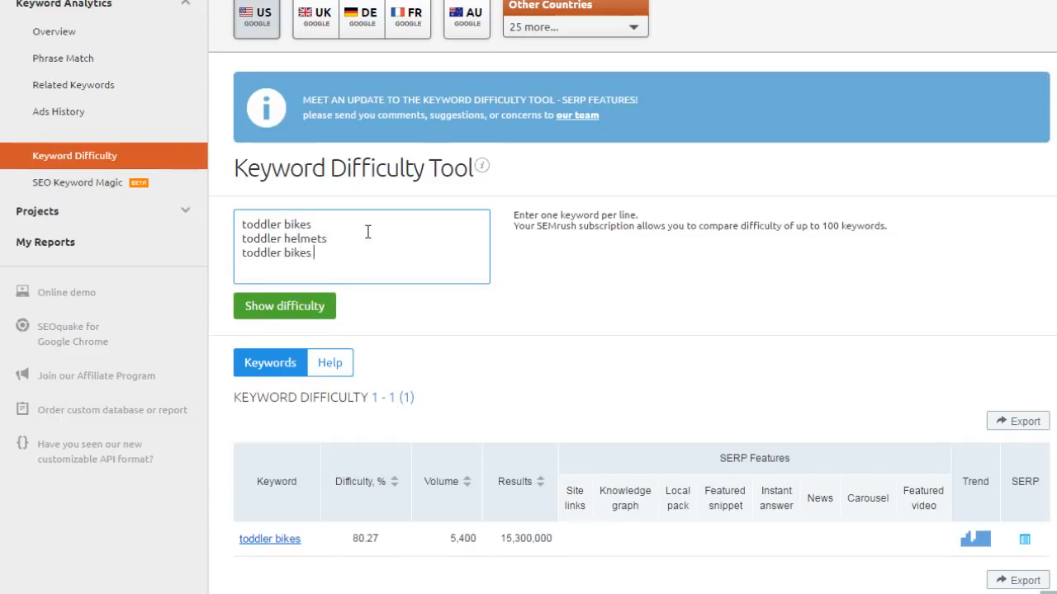
{"action": "type", "text": "for girls"}
{"action": "key", "text": "Return"}
{"action": "left_click", "coordinate": [312, 301]}
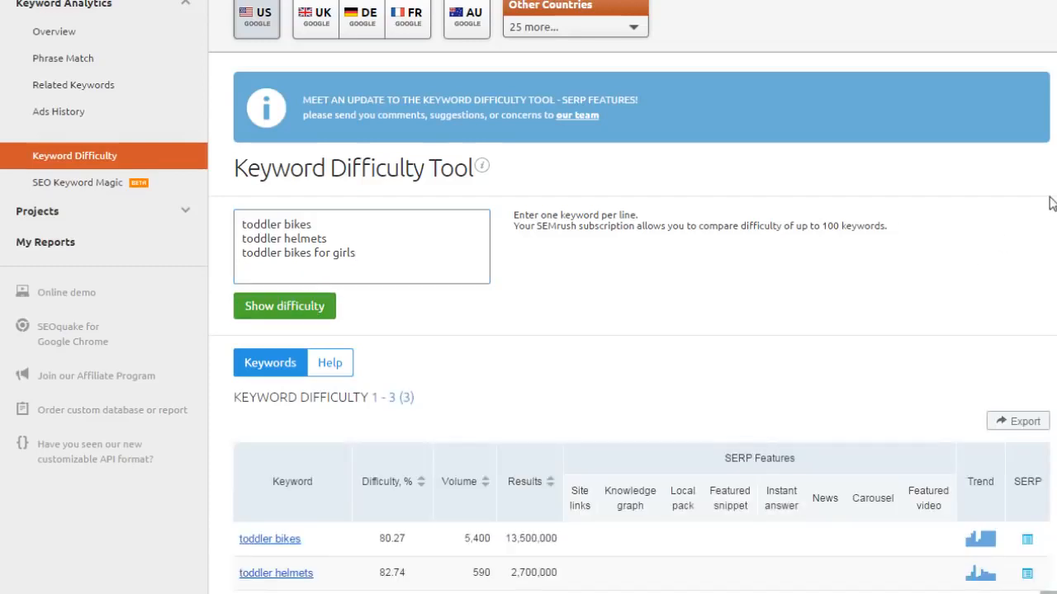
{"action": "scroll", "coordinate": [826, 330], "scroll_direction": "down", "scroll_amount": 2}
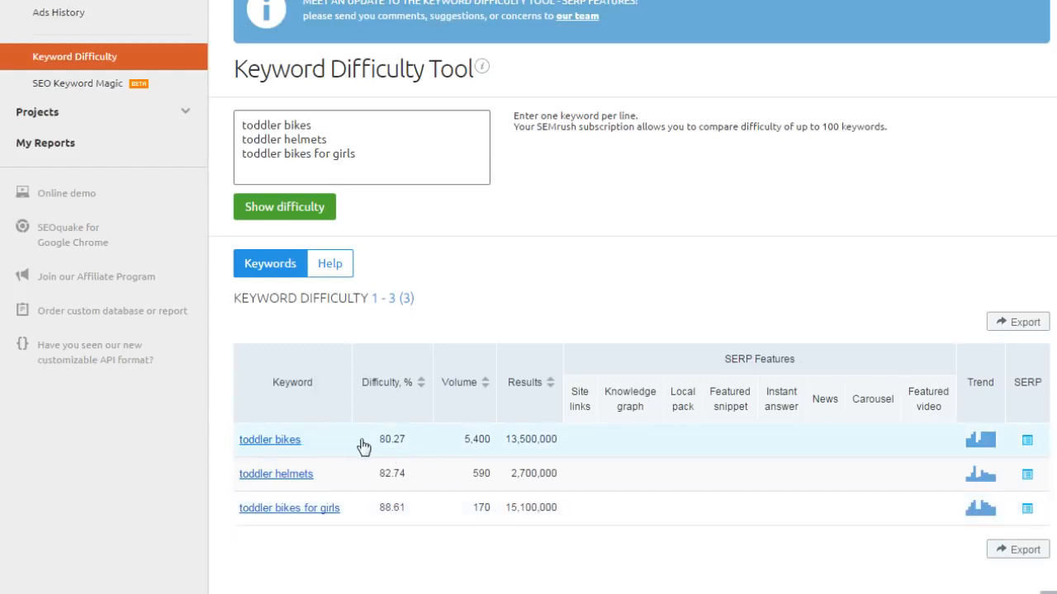
{"action": "mouse_move", "coordinate": [427, 385]}
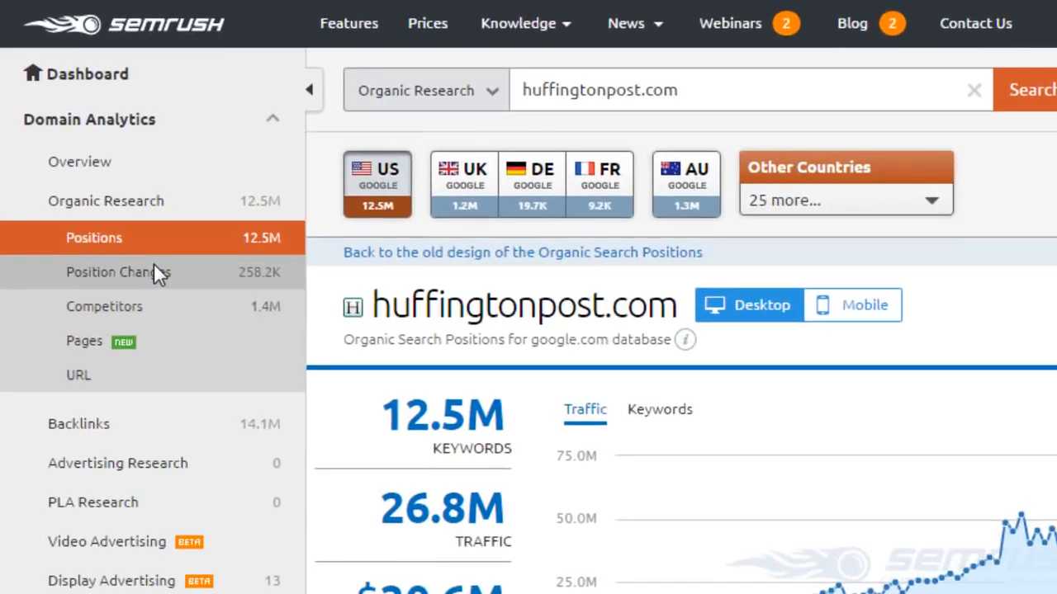
{"action": "left_click", "coordinate": [153, 266]}
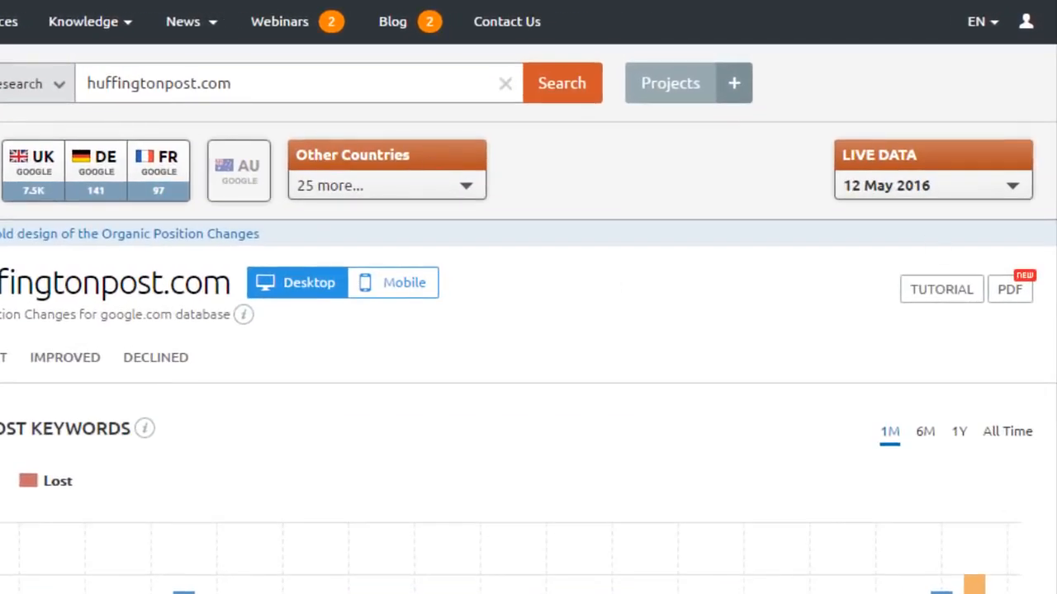
{"action": "scroll", "coordinate": [850, 228], "scroll_direction": "down", "scroll_amount": 3}
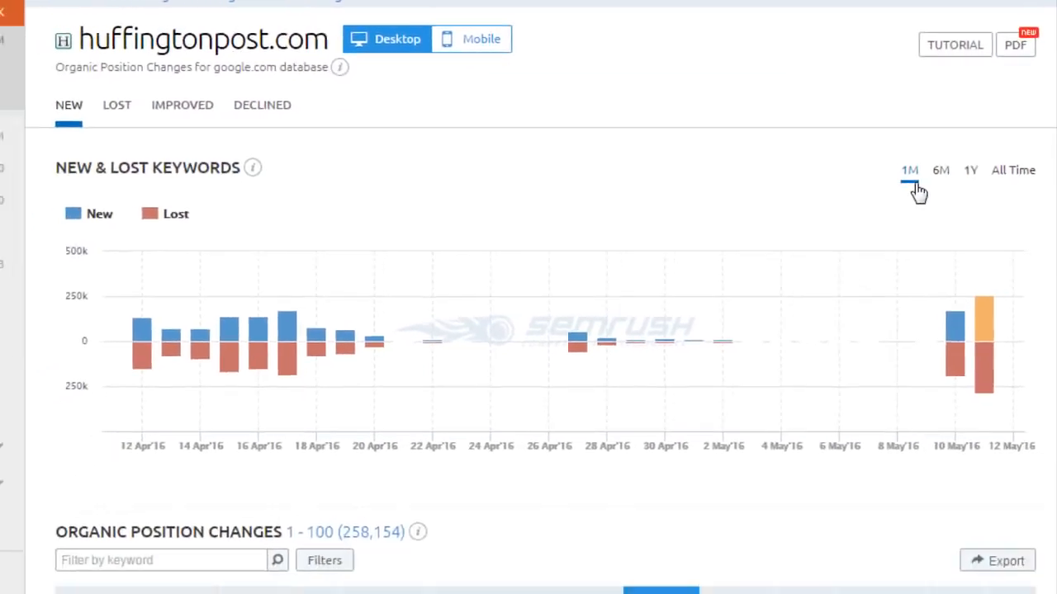
{"action": "scroll", "coordinate": [956, 156], "scroll_direction": "down", "scroll_amount": 1}
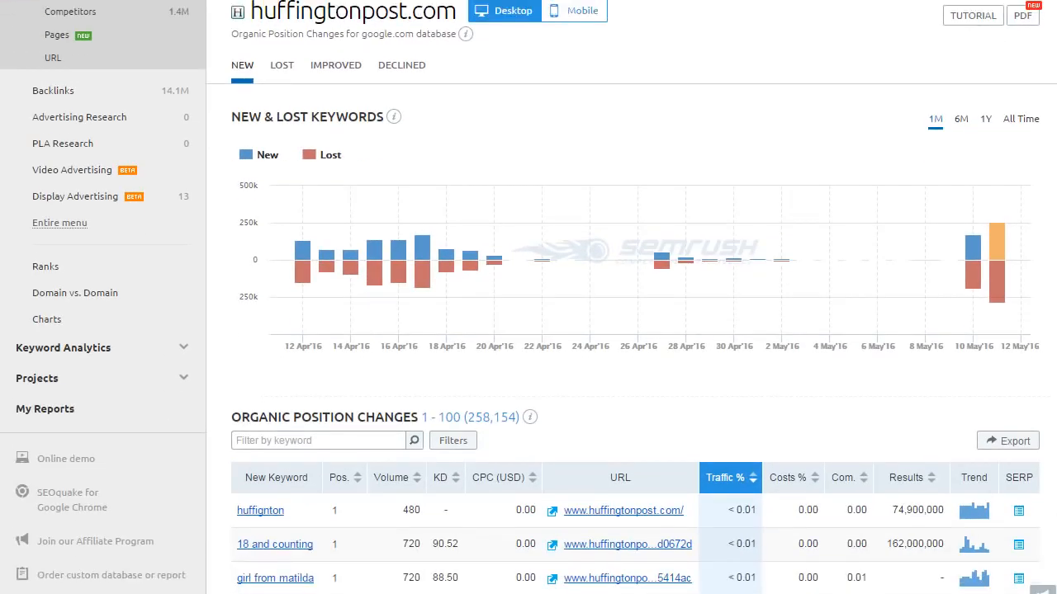
{"action": "scroll", "coordinate": [528, 297], "scroll_direction": "down", "scroll_amount": 1}
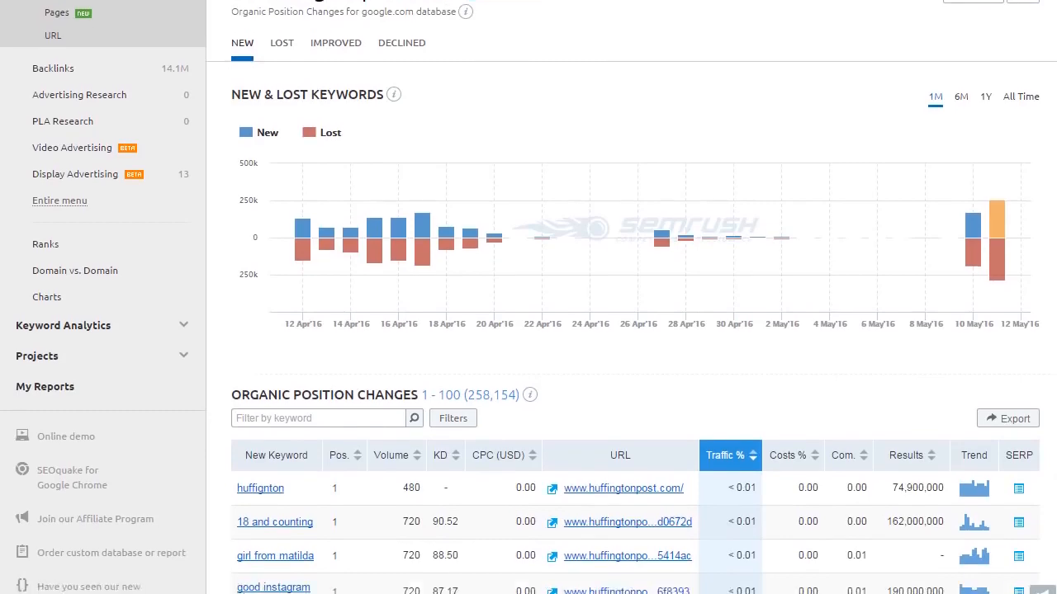
{"action": "scroll", "coordinate": [529, 297], "scroll_direction": "down", "scroll_amount": 2}
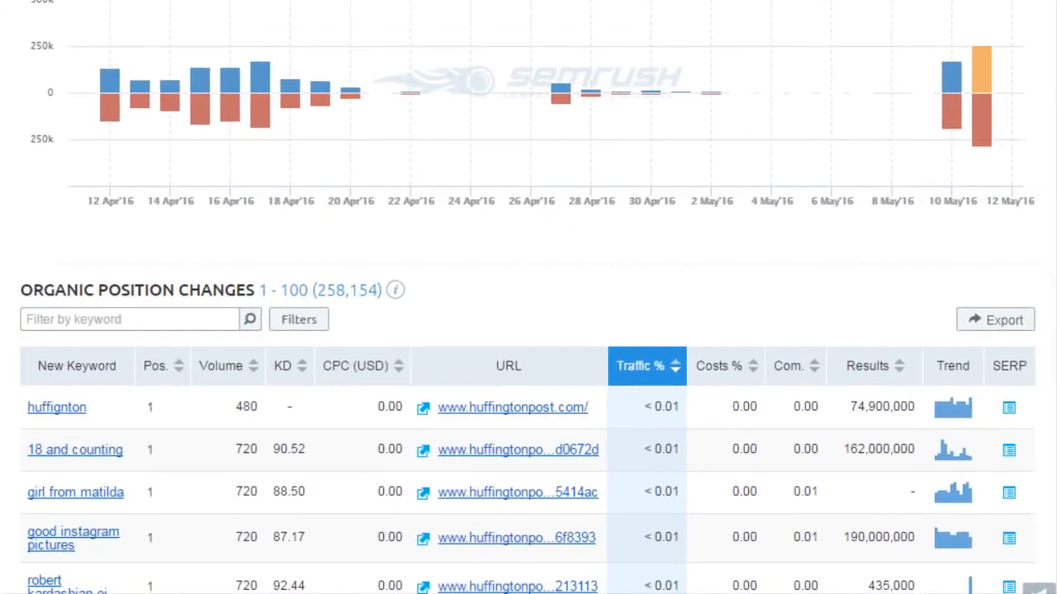
{"action": "scroll", "coordinate": [529, 297], "scroll_direction": "down", "scroll_amount": 8}
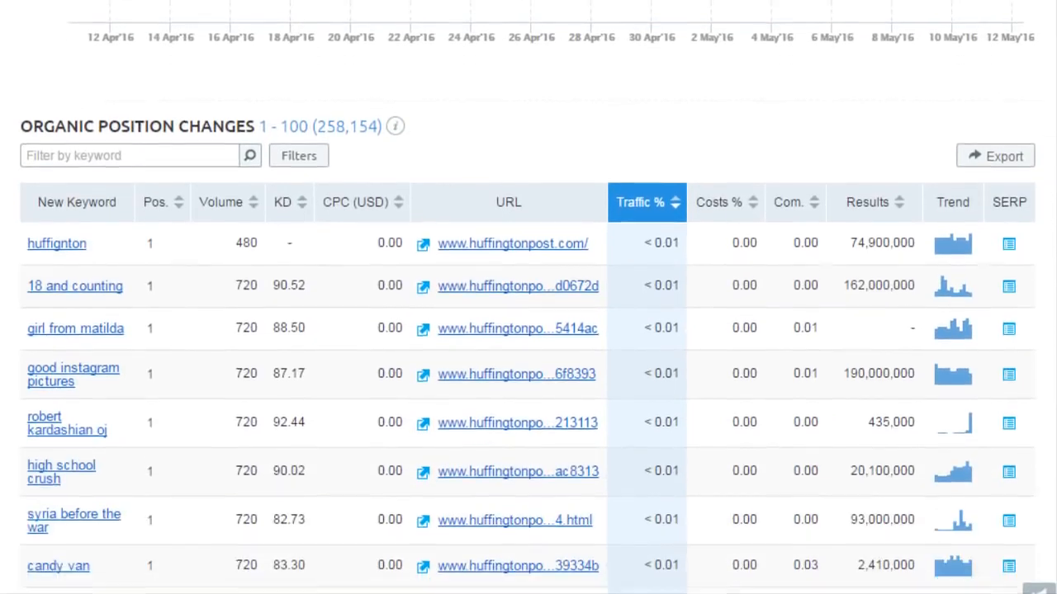
{"action": "scroll", "coordinate": [528, 297], "scroll_direction": "down", "scroll_amount": 3}
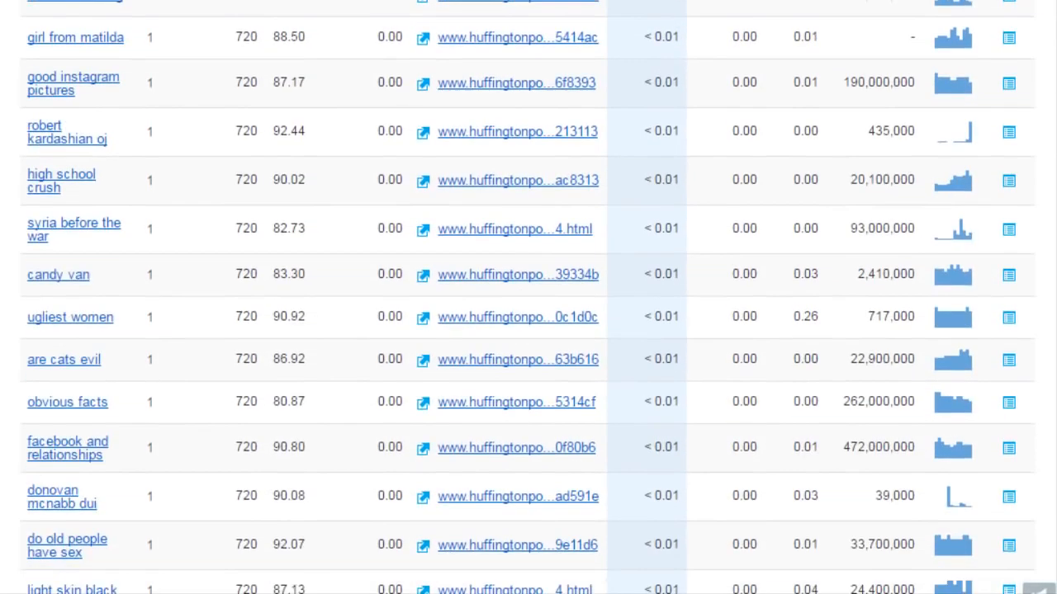
{"action": "scroll", "coordinate": [528, 297], "scroll_direction": "down", "scroll_amount": 1}
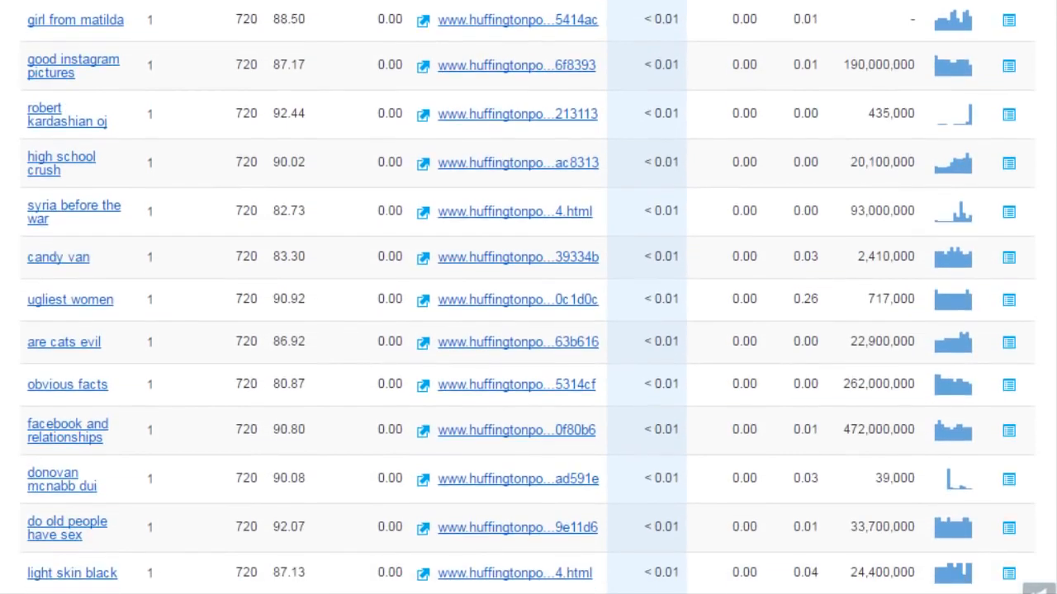
{"action": "scroll", "coordinate": [528, 298], "scroll_direction": "down", "scroll_amount": 2}
{"action": "scroll", "coordinate": [528, 297], "scroll_direction": "up", "scroll_amount": 12}
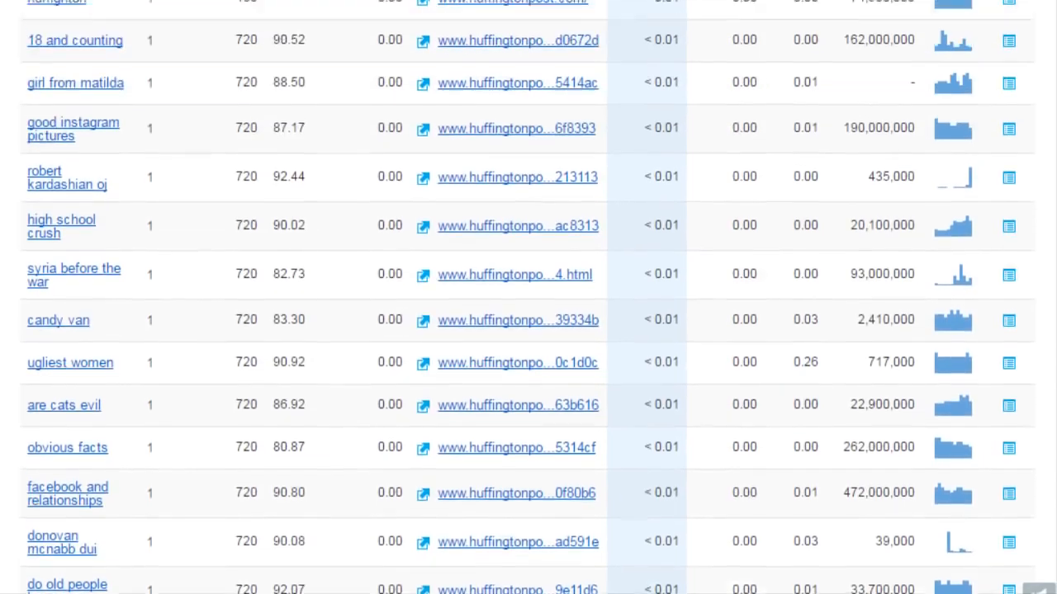
{"action": "scroll", "coordinate": [377, 43], "scroll_direction": "up", "scroll_amount": 5}
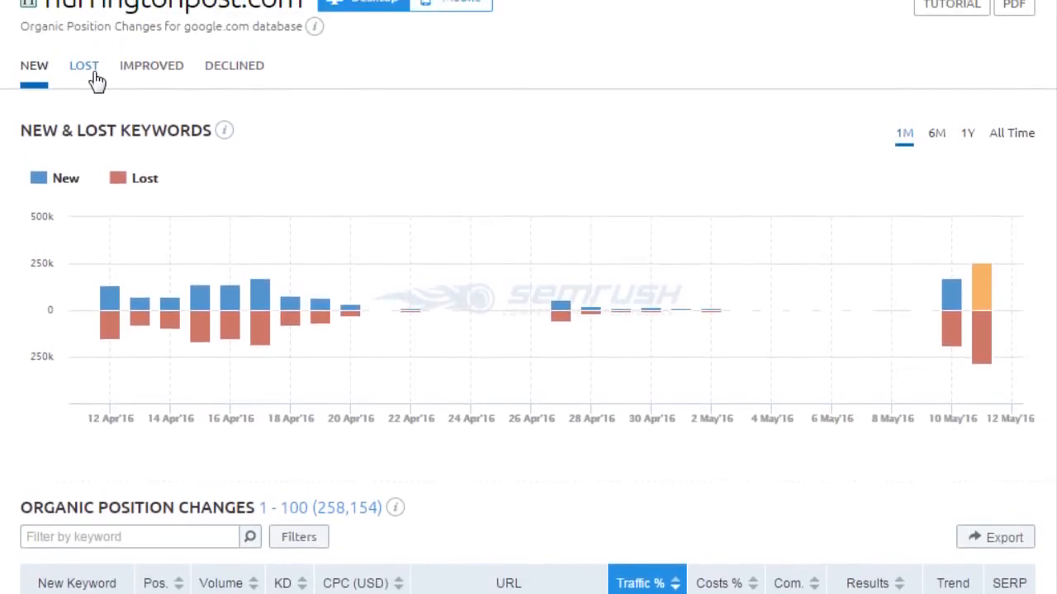
List huffingtonpost.com's 165,110 improved keywords, led by 'polster' jumping +97 to position 2.
{"action": "left_click", "coordinate": [155, 81]}
{"action": "scroll", "coordinate": [272, 314], "scroll_direction": "down", "scroll_amount": 11}
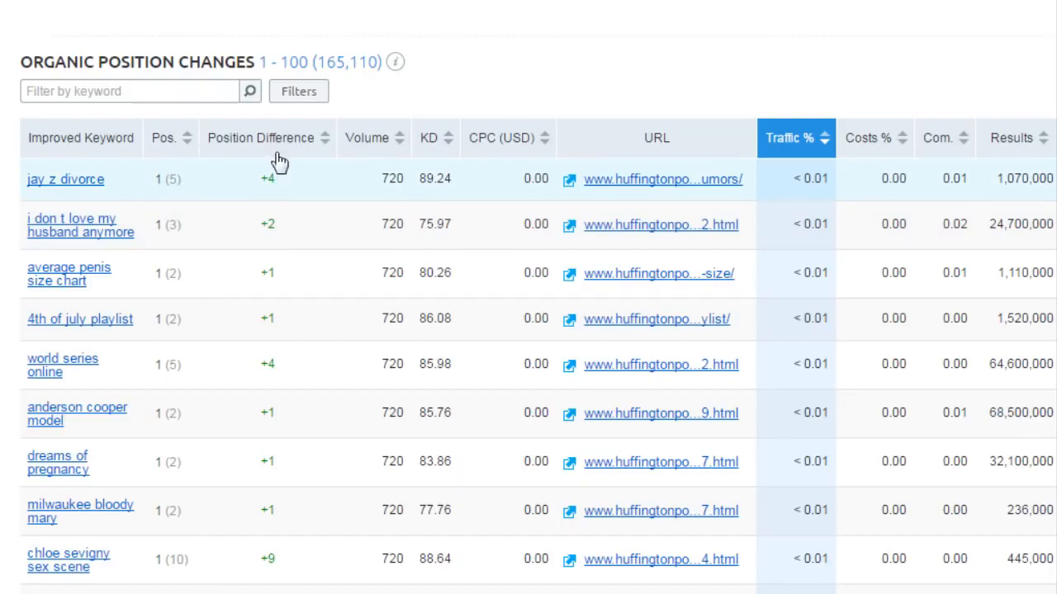
{"action": "mouse_move", "coordinate": [281, 144]}
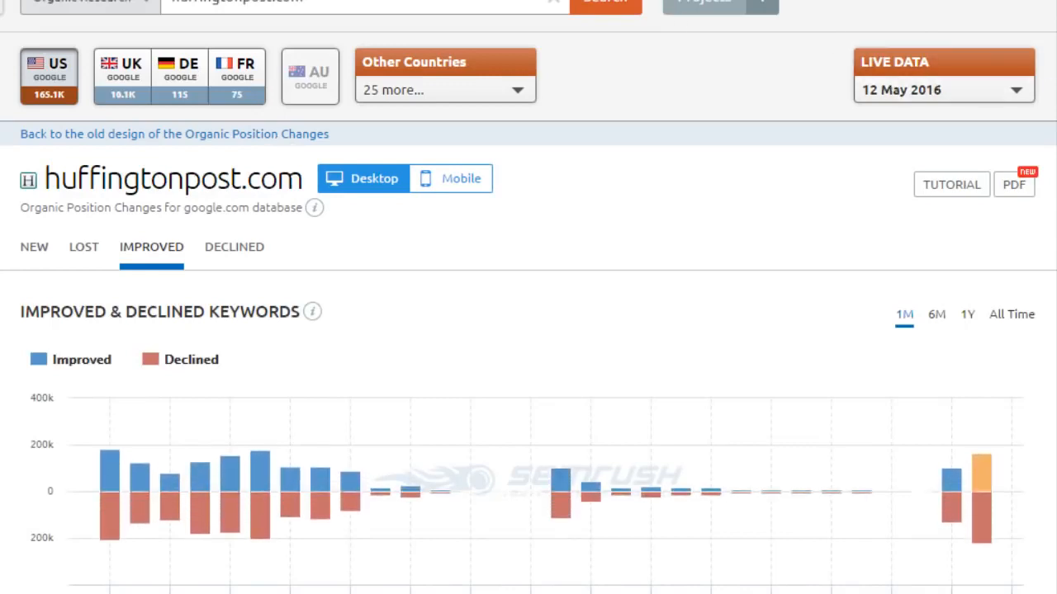
{"action": "scroll", "coordinate": [528, 331], "scroll_direction": "down", "scroll_amount": 6}
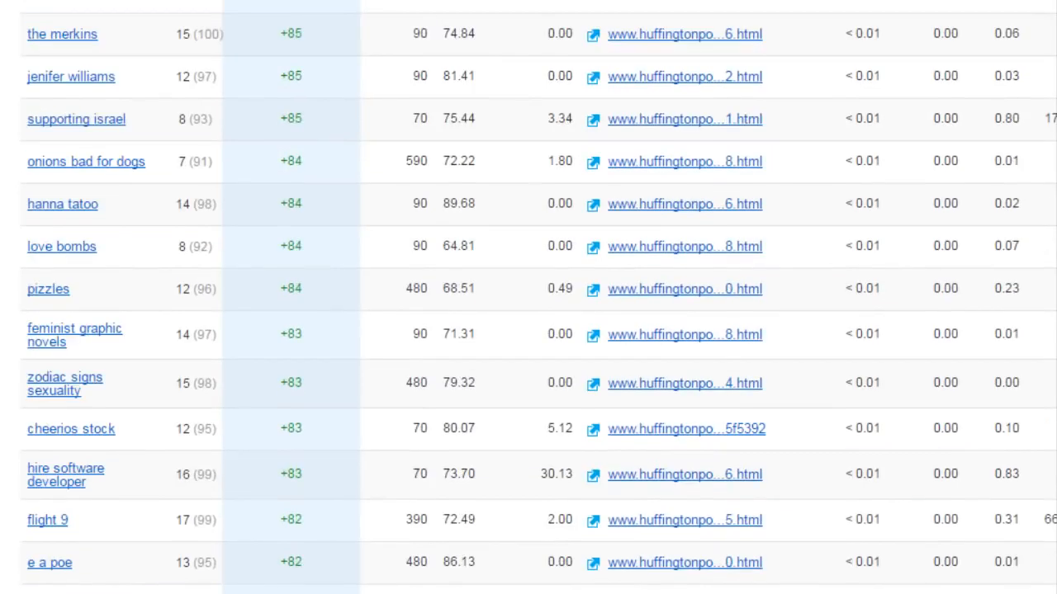
{"action": "scroll", "coordinate": [529, 297], "scroll_direction": "up", "scroll_amount": 7}
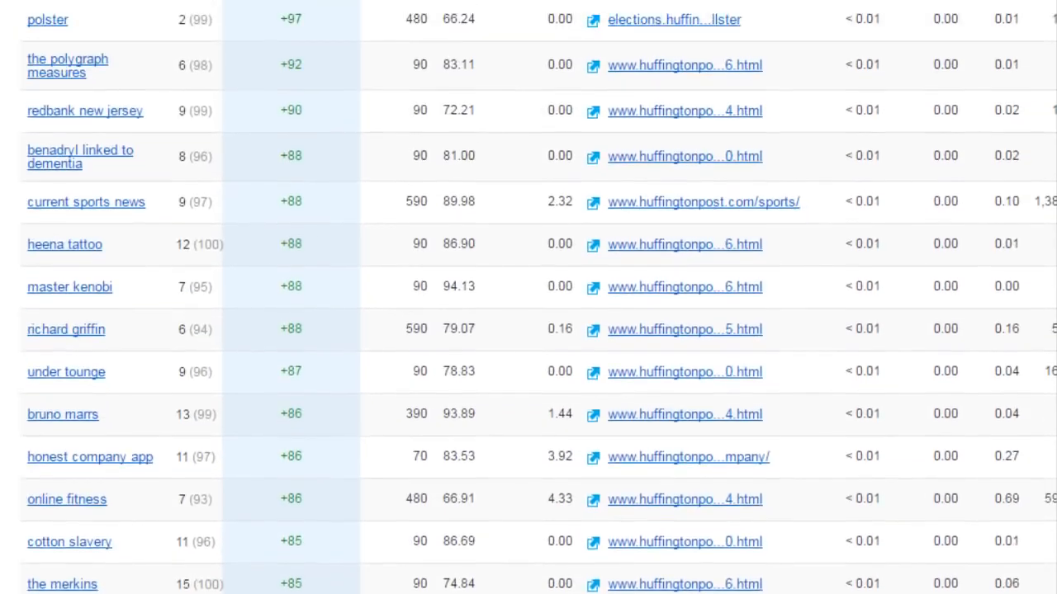
{"action": "scroll", "coordinate": [826, 33], "scroll_direction": "up", "scroll_amount": 1}
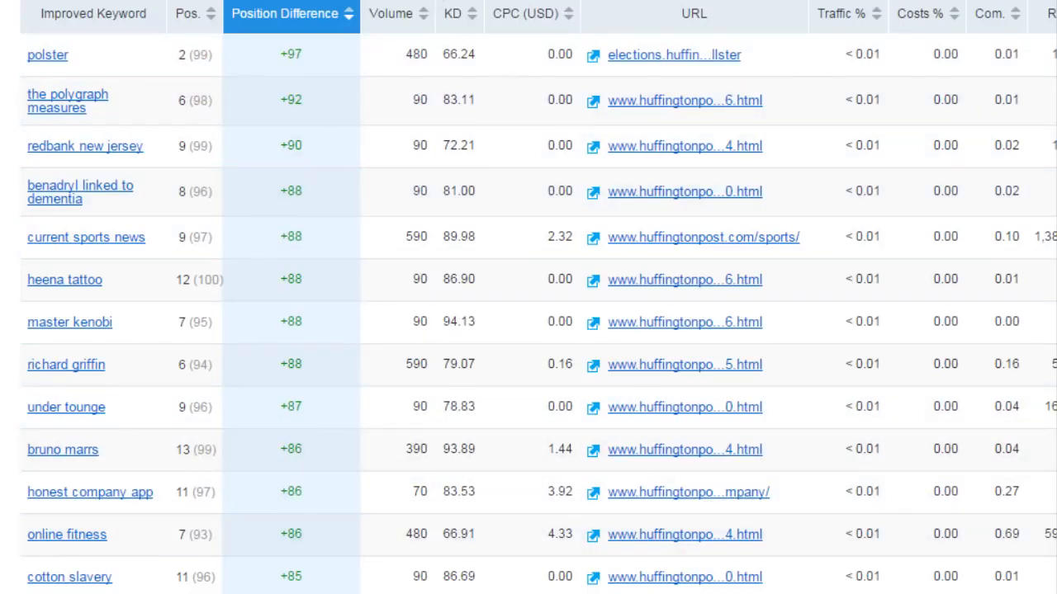
{"action": "scroll", "coordinate": [477, 5], "scroll_direction": "up", "scroll_amount": 3}
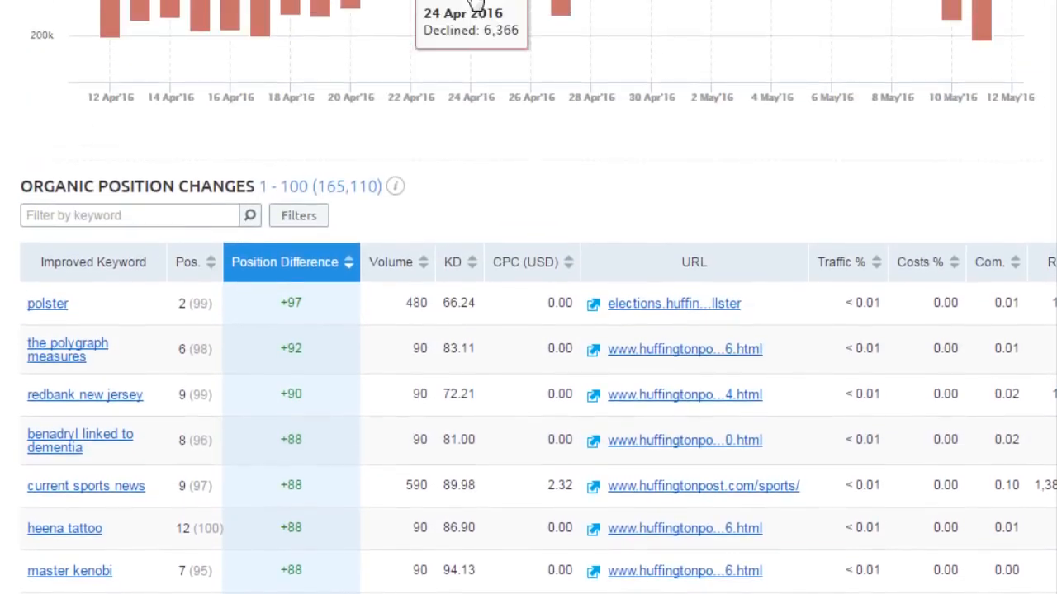
{"action": "scroll", "coordinate": [476, 5], "scroll_direction": "up", "scroll_amount": 3}
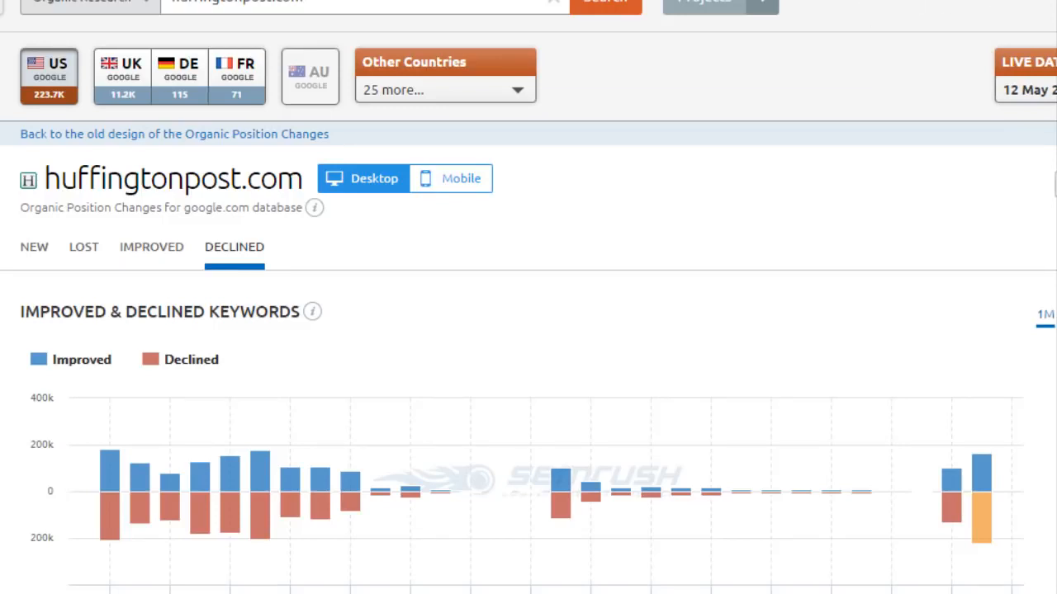
Browse the declined keywords, then open huffingtonpost.com's Backlinks Overview showing 14.1M backlinks.
{"action": "scroll", "coordinate": [528, 297], "scroll_direction": "down", "scroll_amount": 3}
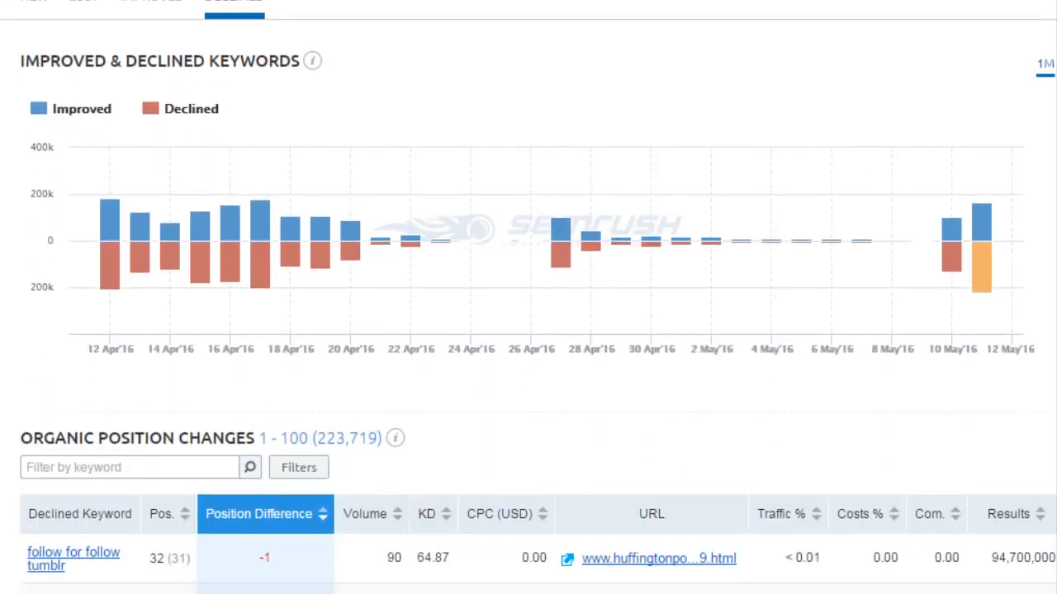
{"action": "scroll", "coordinate": [529, 298], "scroll_direction": "down", "scroll_amount": 5}
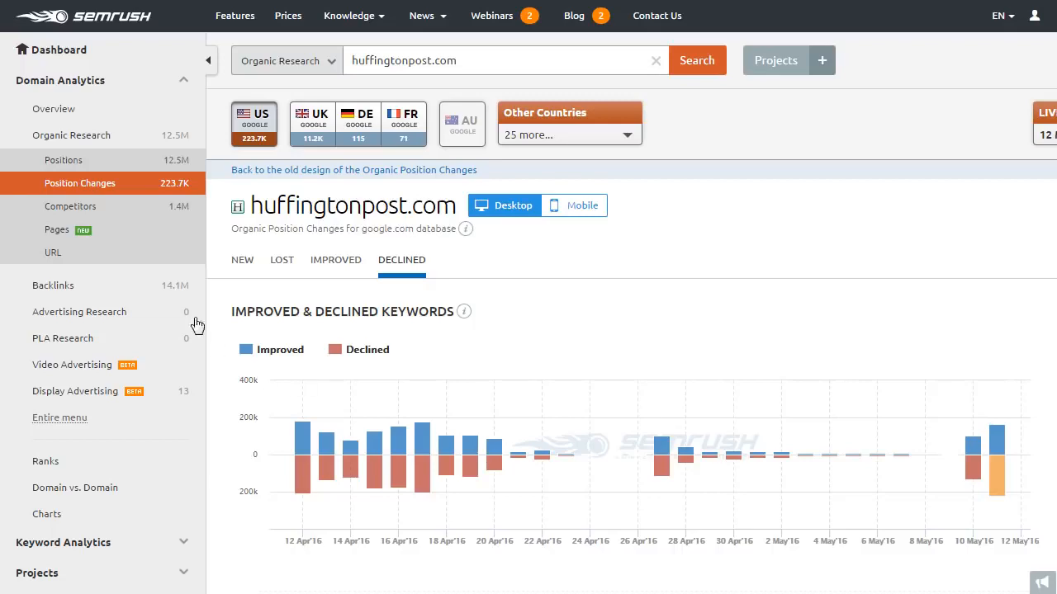
{"action": "left_click", "coordinate": [157, 192]}
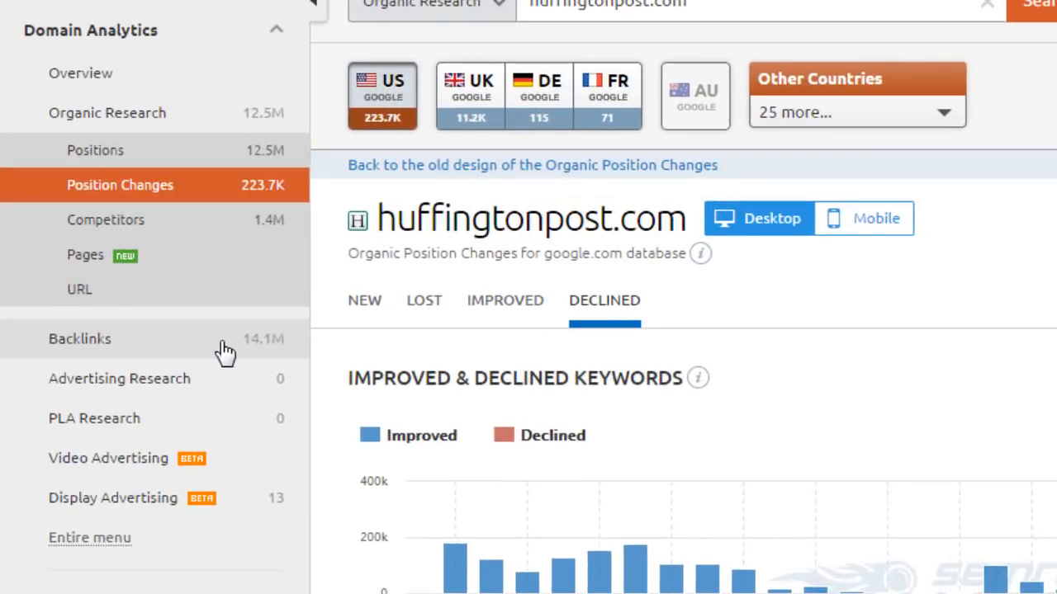
{"action": "left_click", "coordinate": [216, 341]}
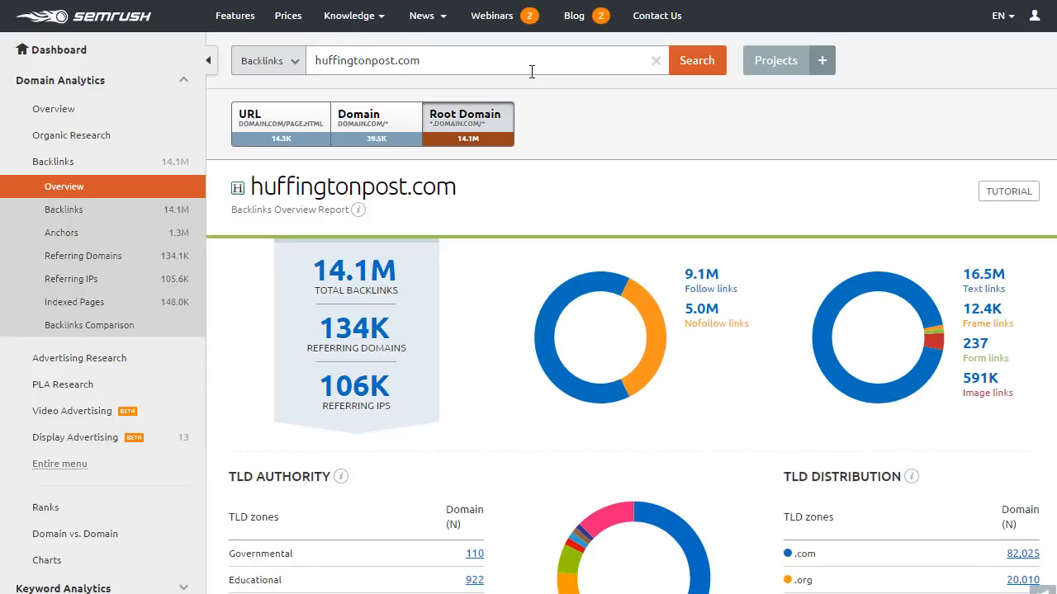
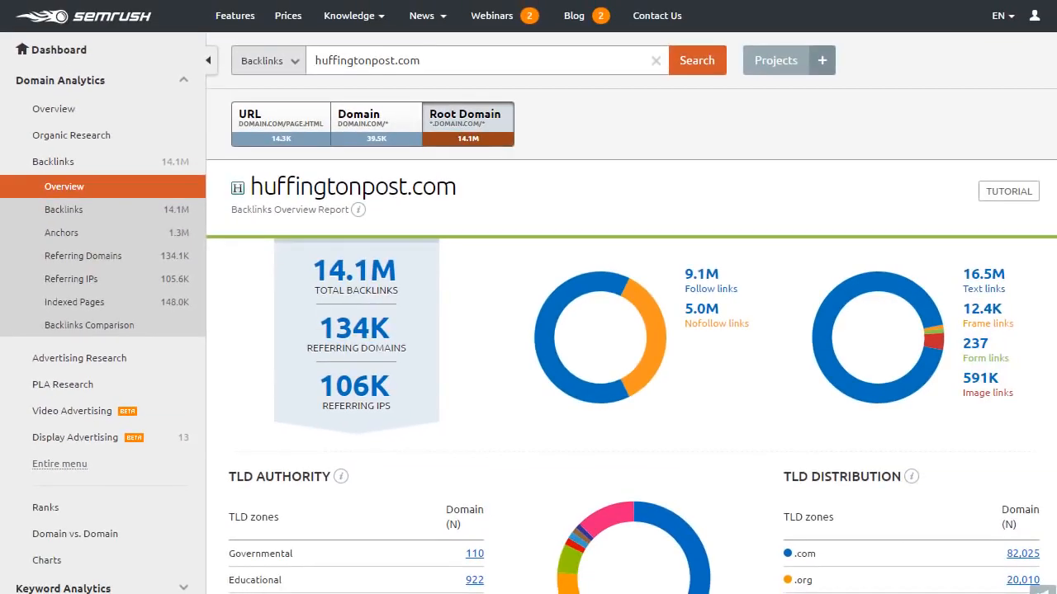
Open the 134K Referring Domains figure to list huffingtonpost.com's 134,112 referring domains.
{"action": "scroll", "coordinate": [528, 330], "scroll_direction": "down", "scroll_amount": 2}
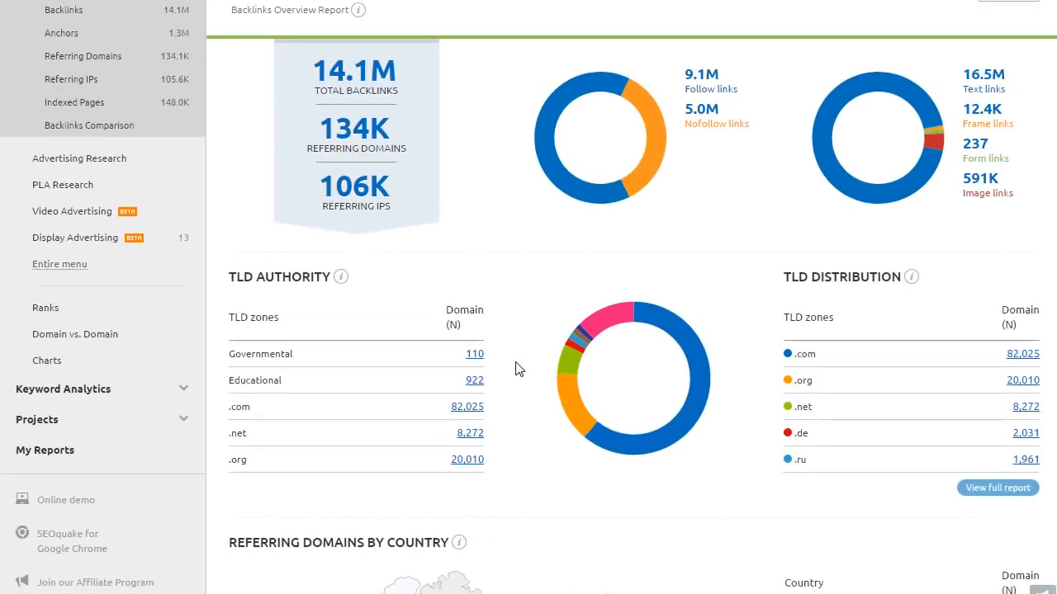
{"action": "scroll", "coordinate": [515, 369], "scroll_direction": "down", "scroll_amount": 3}
{"action": "scroll", "coordinate": [515, 369], "scroll_direction": "up", "scroll_amount": 4}
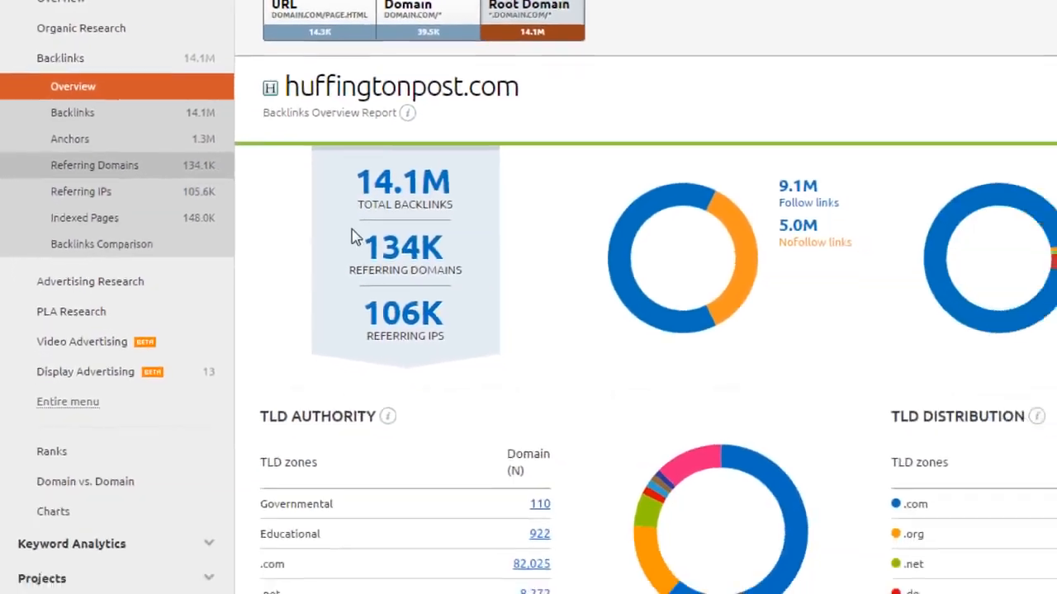
{"action": "left_click", "coordinate": [502, 330]}
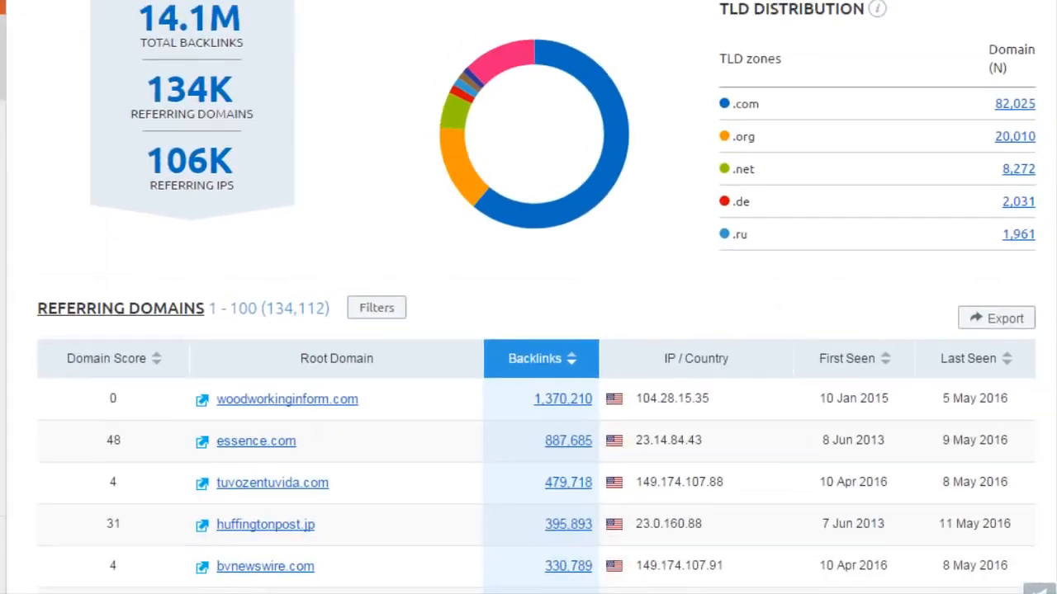
Scroll the backlink-ranked referring domains, topped by woodworkinginform.com, and open essence.com's entry.
{"action": "scroll", "coordinate": [529, 372], "scroll_direction": "down", "scroll_amount": 3}
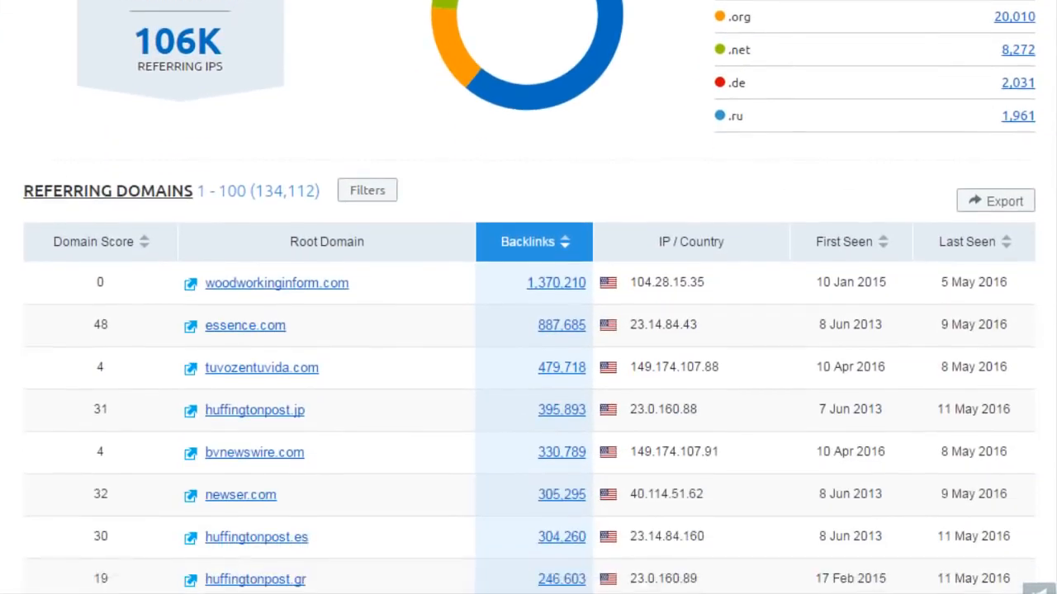
{"action": "scroll", "coordinate": [528, 330], "scroll_direction": "down", "scroll_amount": 5}
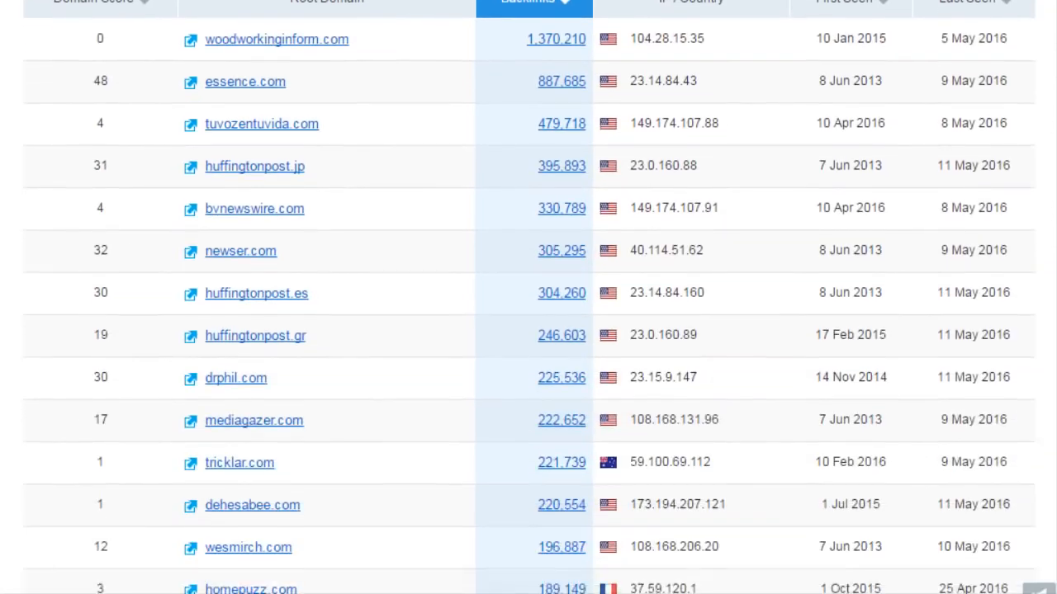
{"action": "scroll", "coordinate": [529, 330], "scroll_direction": "down", "scroll_amount": 1}
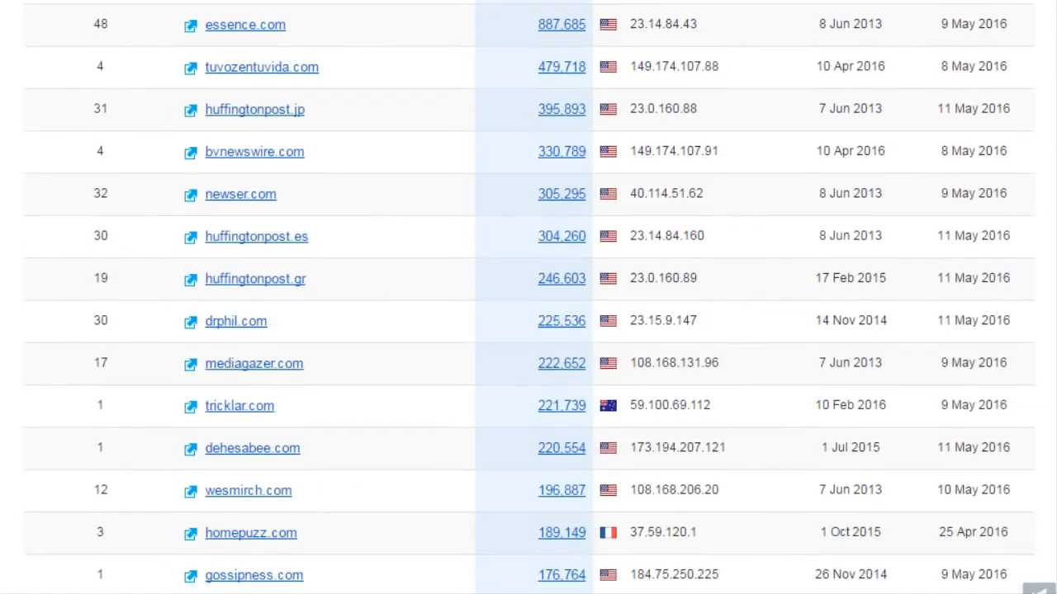
{"action": "scroll", "coordinate": [529, 330], "scroll_direction": "up", "scroll_amount": 3}
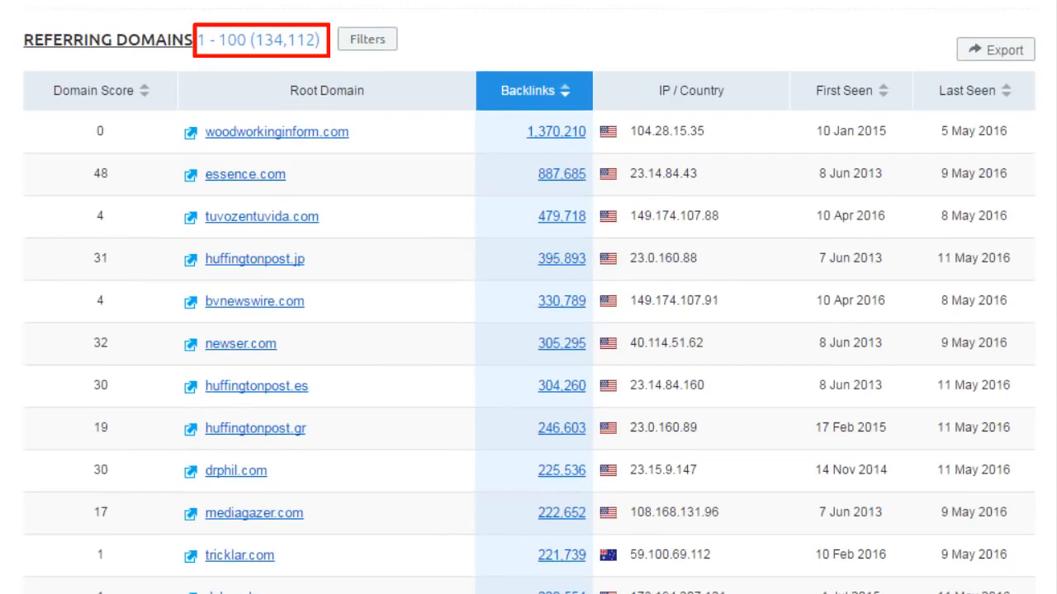
{"action": "scroll", "coordinate": [124, 87], "scroll_direction": "down", "scroll_amount": 1}
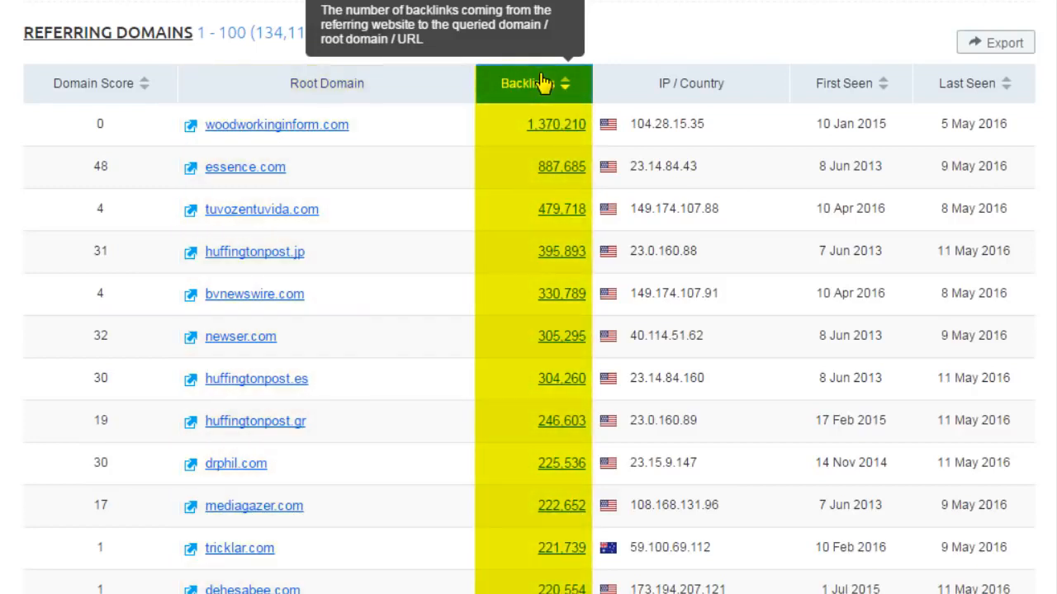
{"action": "left_click", "coordinate": [206, 170]}
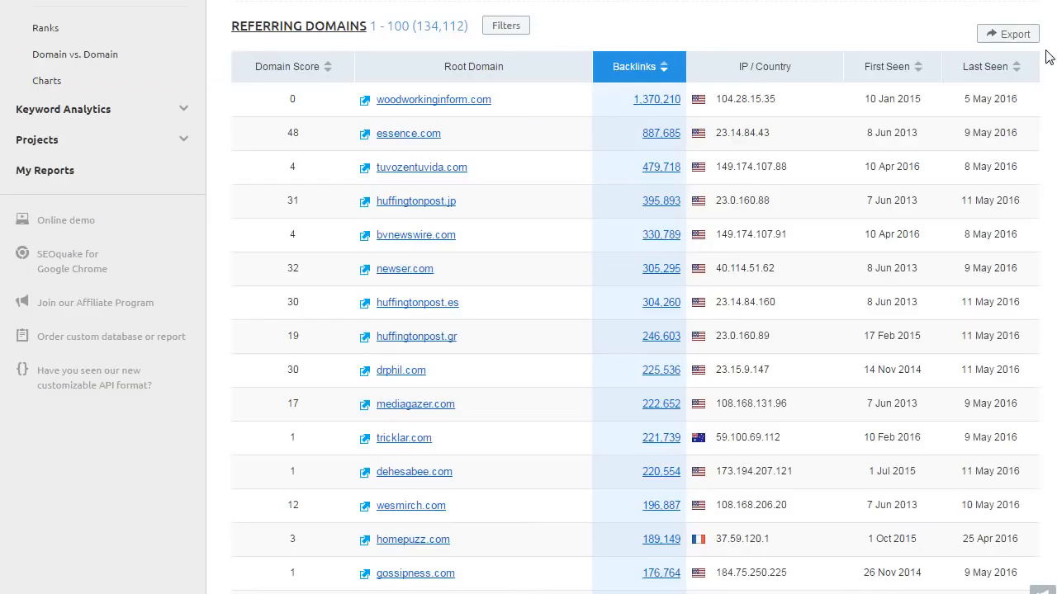
Add an Include > Zone > .edu filter rule, leaving about 1,128 referring domains.
{"action": "left_click", "coordinate": [520, 26]}
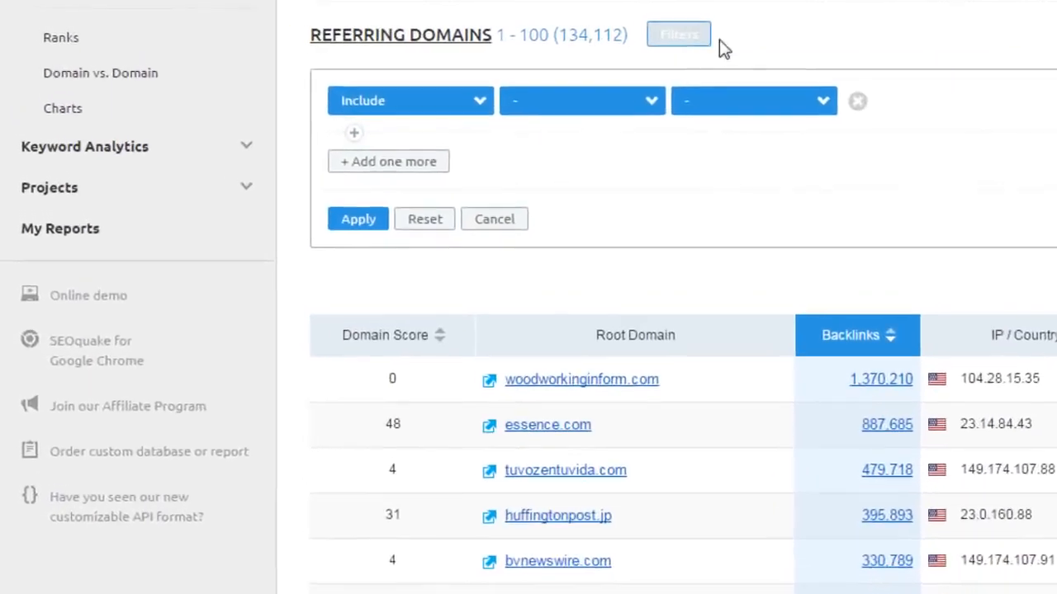
{"action": "left_click", "coordinate": [477, 108]}
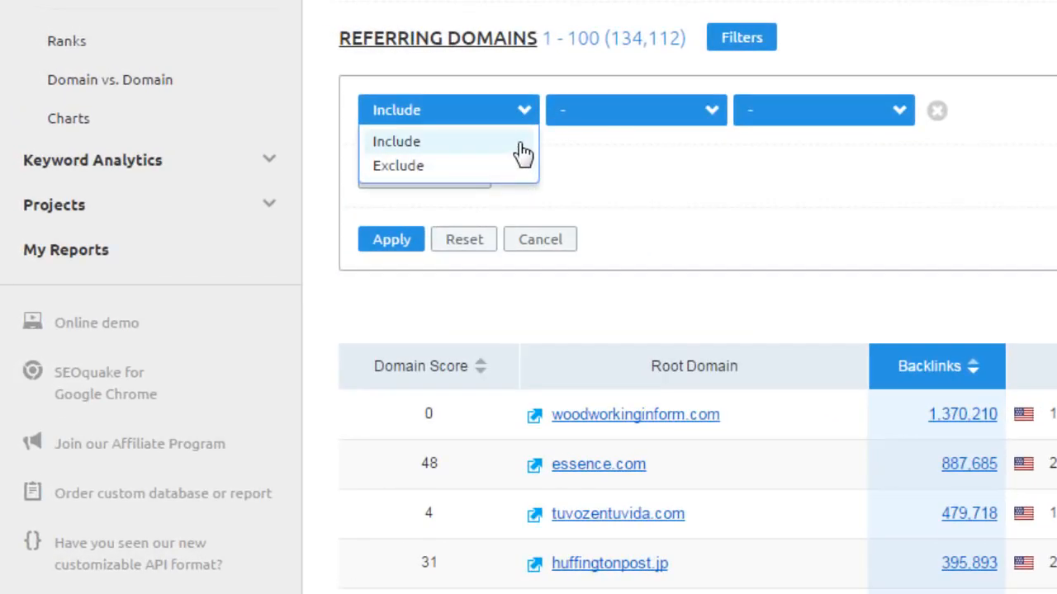
{"action": "left_click", "coordinate": [701, 107]}
{"action": "left_click", "coordinate": [702, 111]}
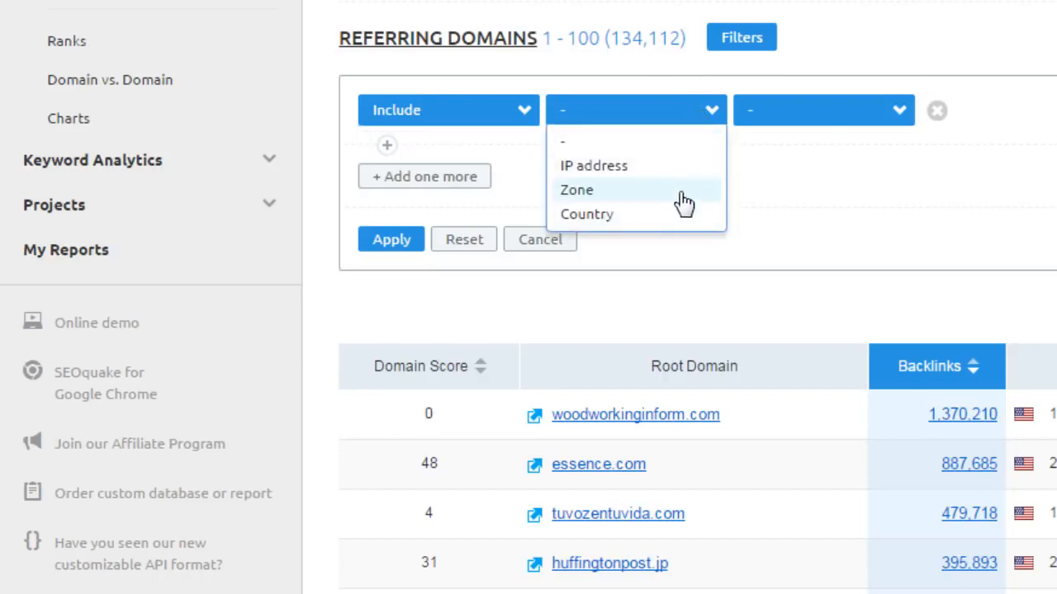
{"action": "left_click", "coordinate": [675, 192]}
{"action": "left_click", "coordinate": [700, 116]}
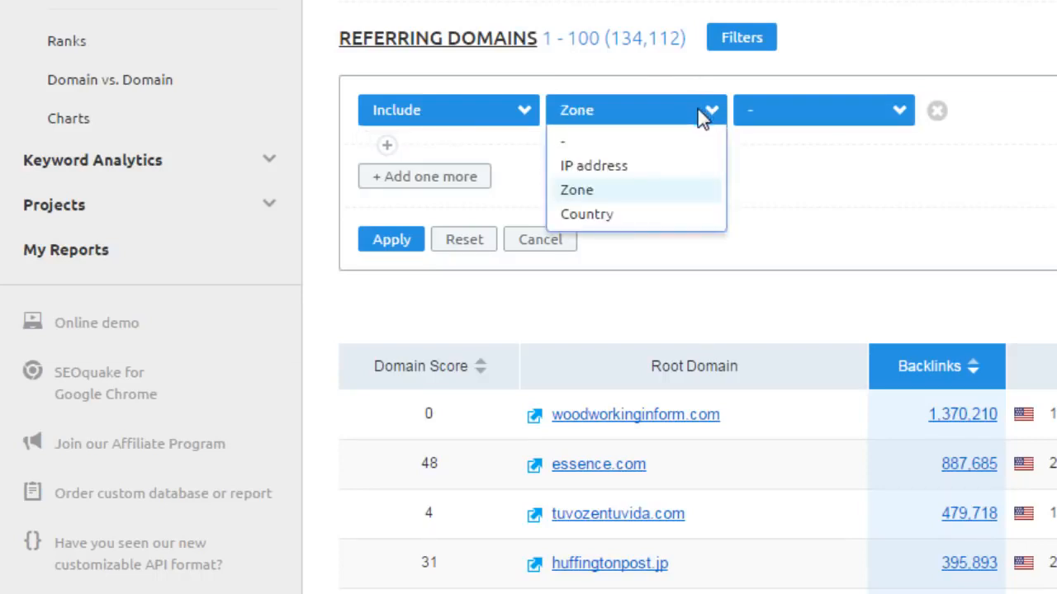
{"action": "left_click", "coordinate": [700, 214]}
{"action": "left_click", "coordinate": [791, 115]}
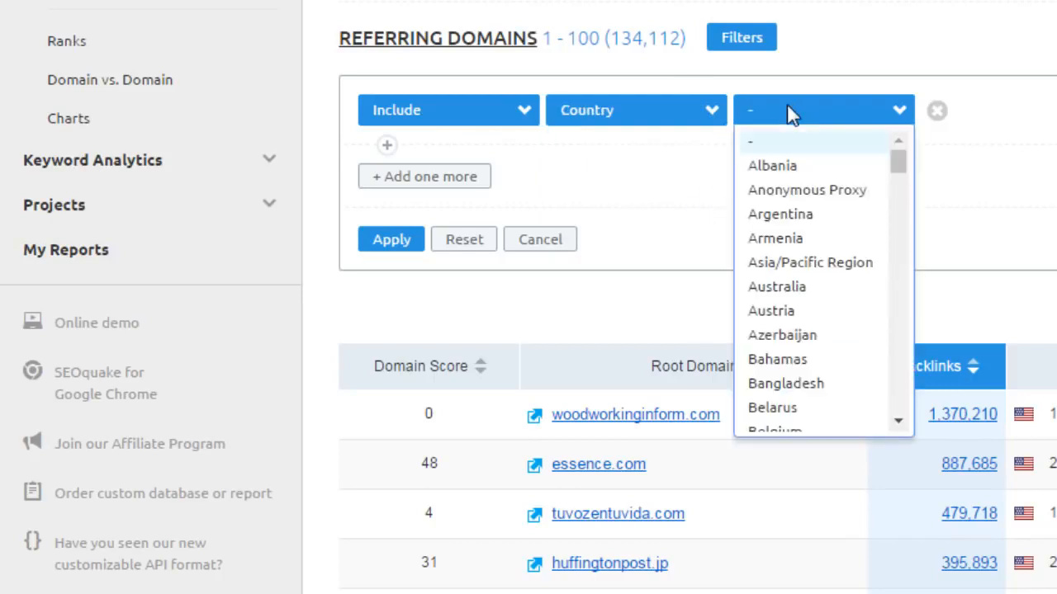
{"action": "left_click", "coordinate": [711, 117]}
{"action": "left_click", "coordinate": [698, 192]}
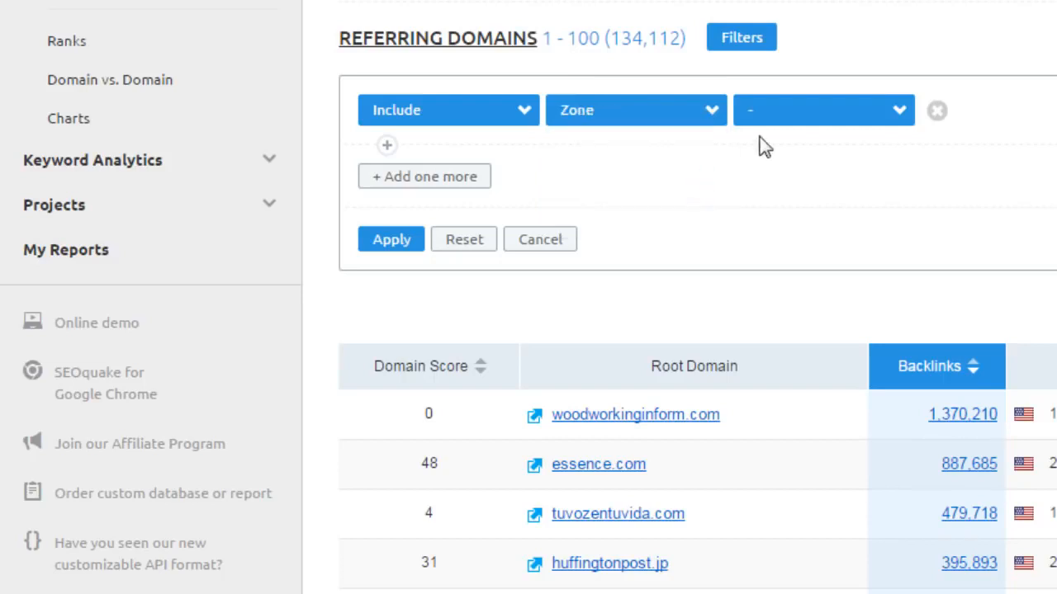
{"action": "left_click", "coordinate": [791, 119]}
{"action": "left_click_drag", "start_coordinate": [896, 157], "coordinate": [905, 218]}
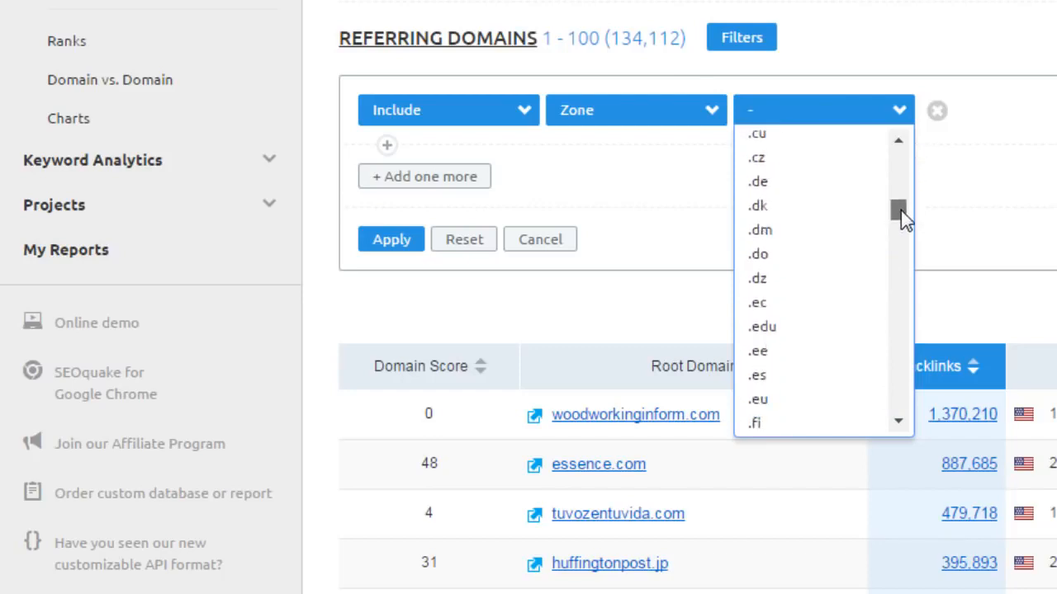
{"action": "left_click", "coordinate": [812, 328]}
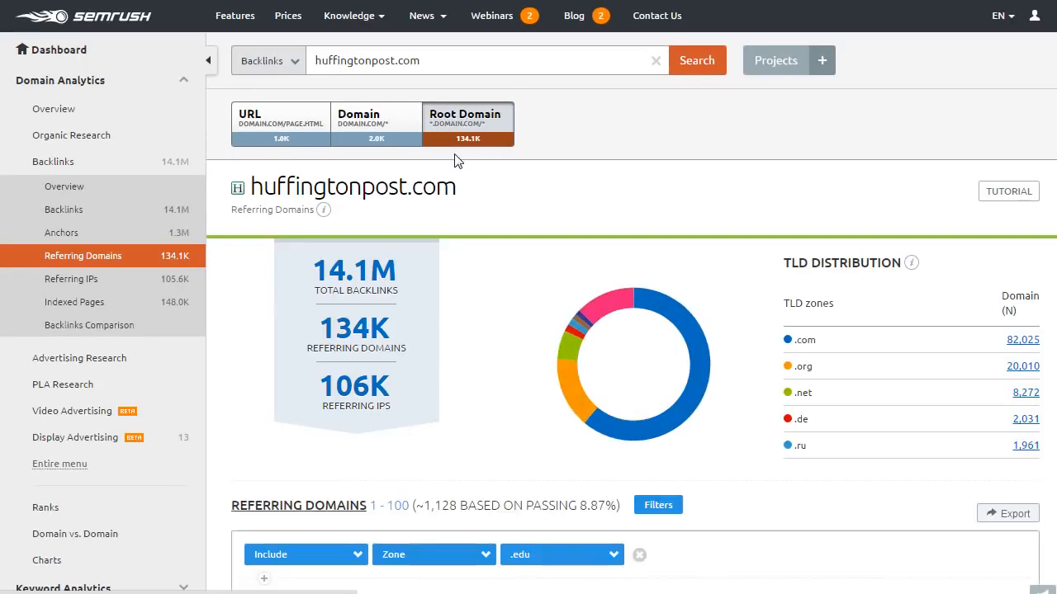
Scroll the .edu-filtered referring domains down toward rockefeller.edu.
{"action": "scroll", "coordinate": [569, 405], "scroll_direction": "down", "scroll_amount": 3}
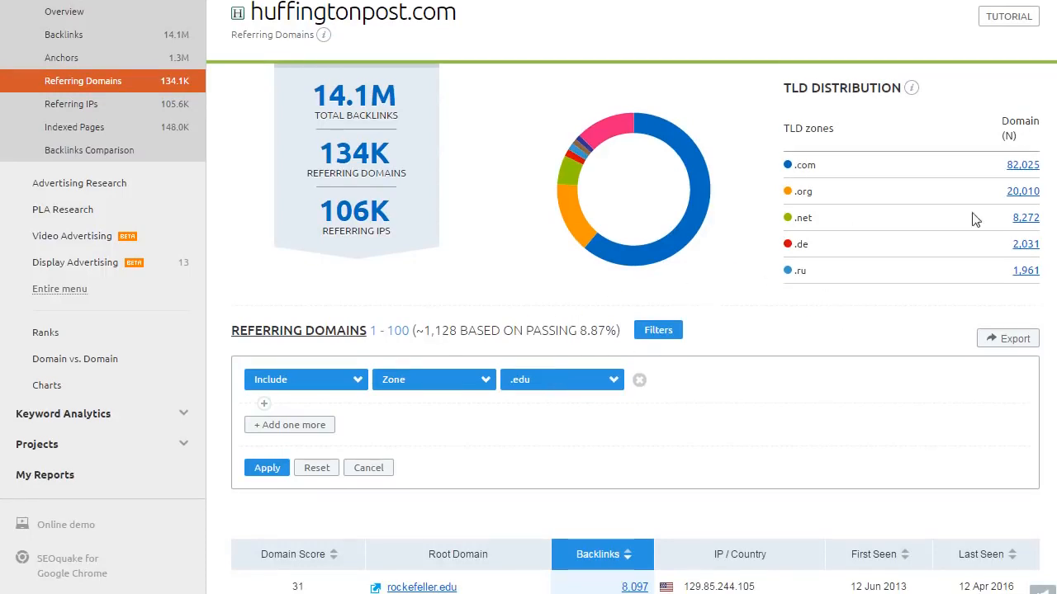
{"action": "scroll", "coordinate": [532, 306], "scroll_direction": "down", "scroll_amount": 5}
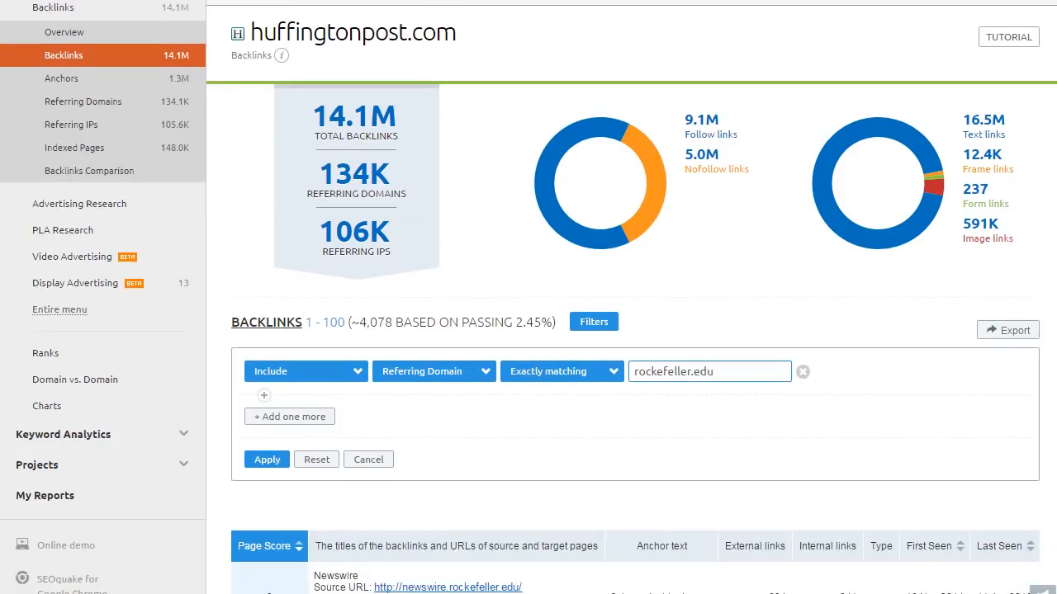
{"action": "scroll", "coordinate": [1037, 116], "scroll_direction": "down", "scroll_amount": 4}
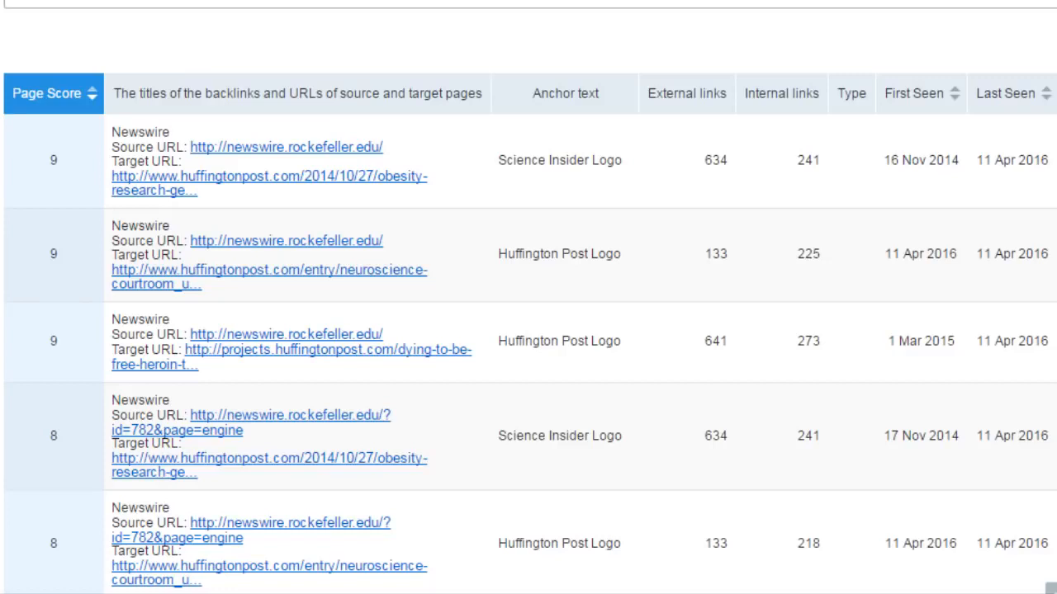
{"action": "scroll", "coordinate": [528, 330], "scroll_direction": "down", "scroll_amount": 3}
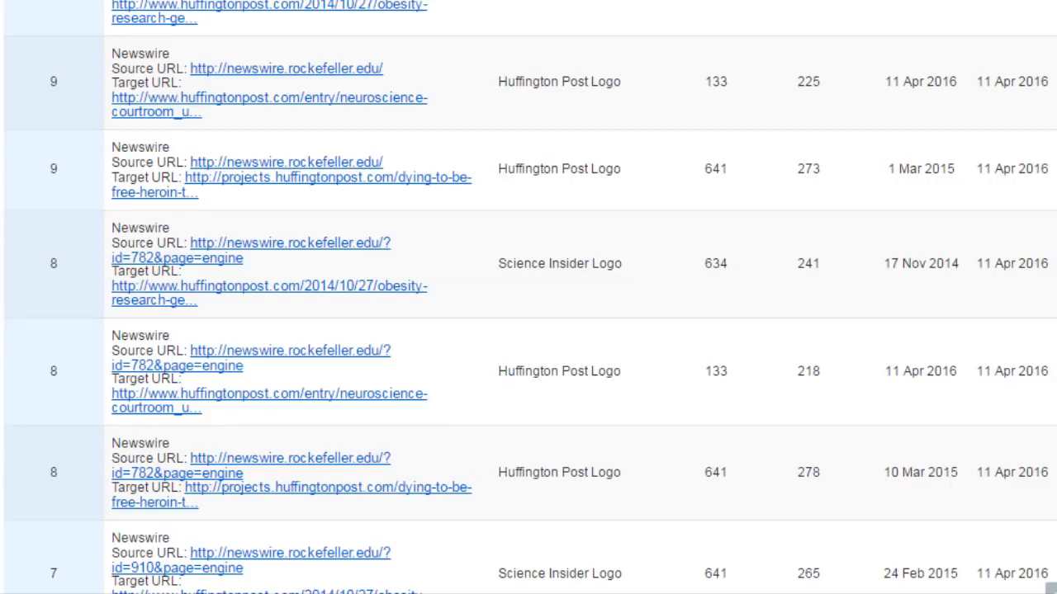
{"action": "scroll", "coordinate": [529, 297], "scroll_direction": "down", "scroll_amount": 4}
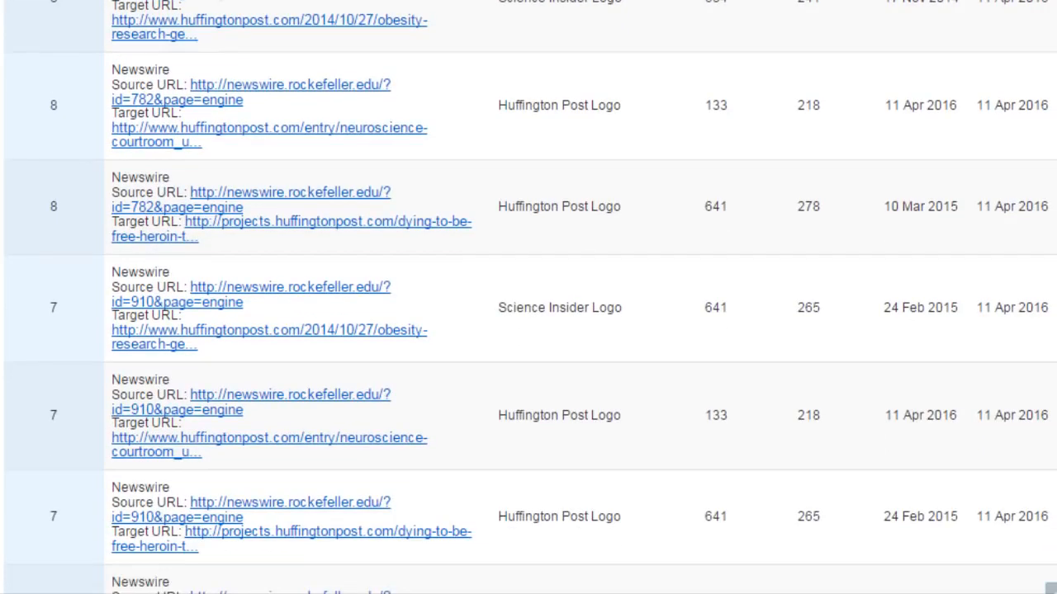
{"action": "scroll", "coordinate": [528, 297], "scroll_direction": "up", "scroll_amount": 8}
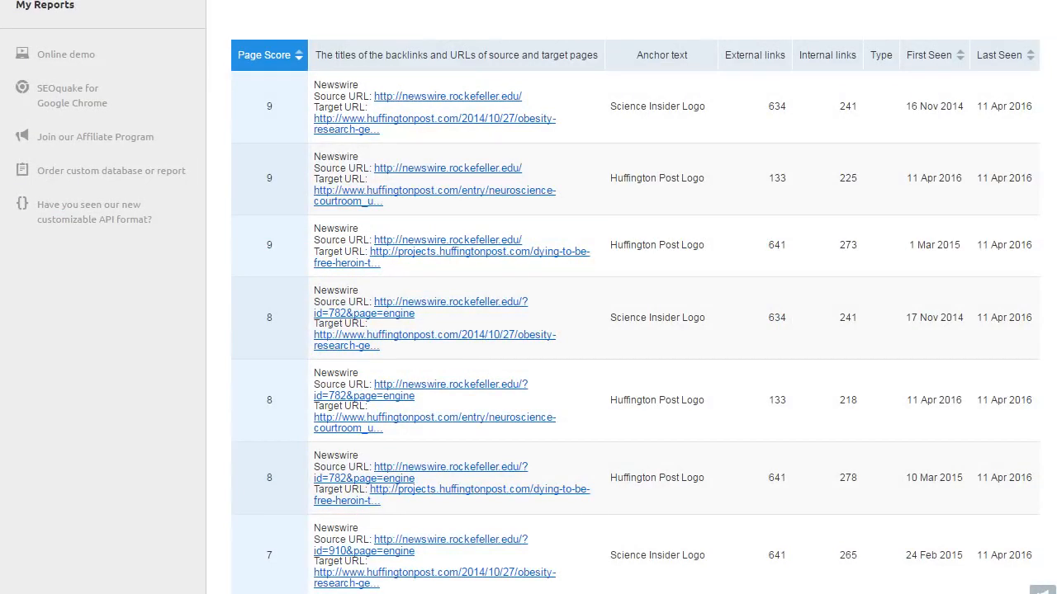
{"action": "scroll", "coordinate": [521, 147], "scroll_direction": "up", "scroll_amount": 5}
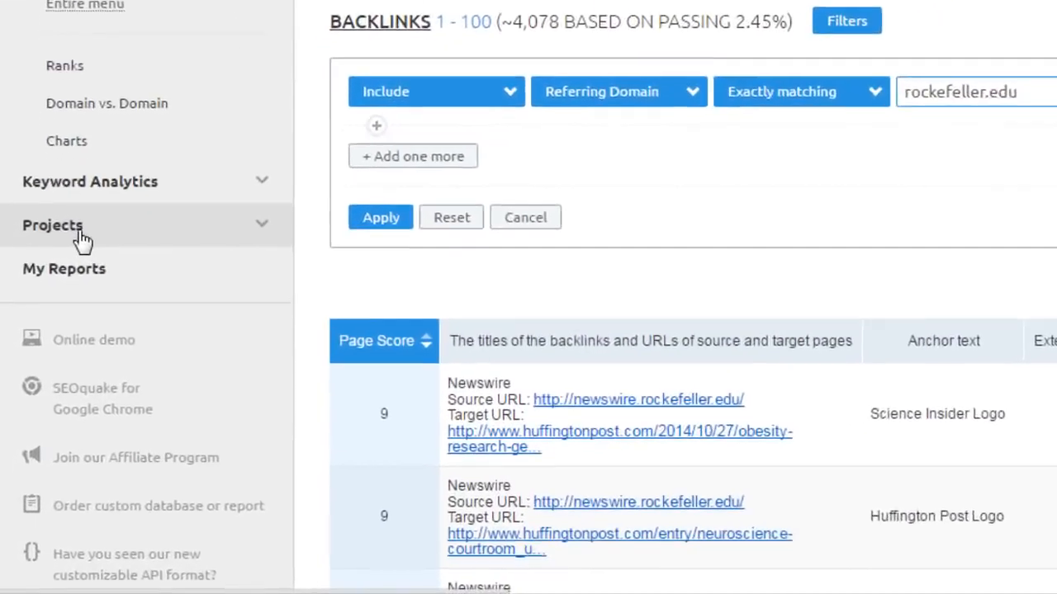
Open the Huffington Post project from the sidebar's Projects list and reload its dashboard.
{"action": "left_click", "coordinate": [56, 337]}
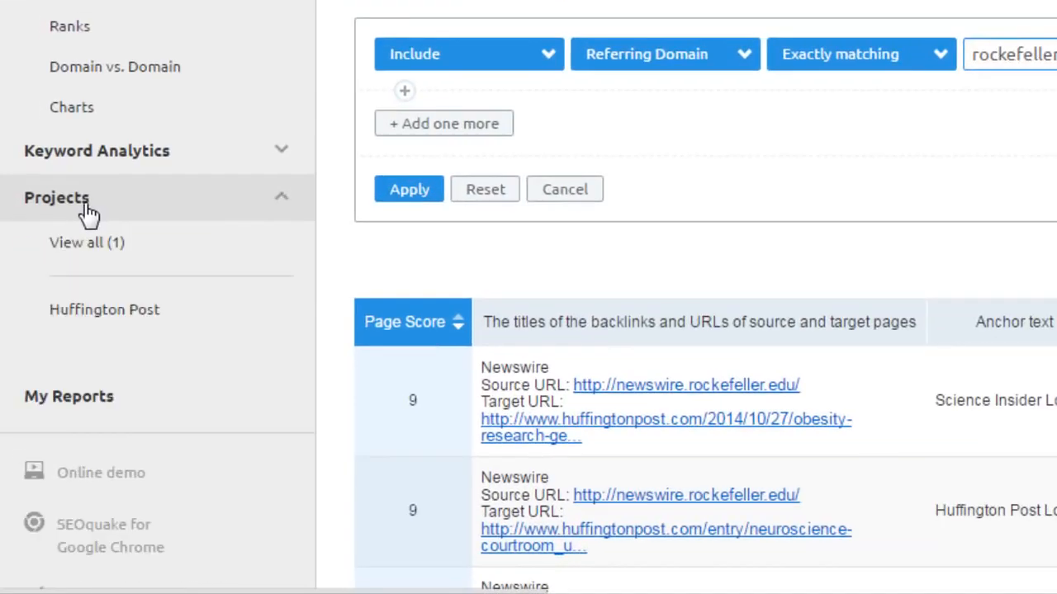
{"action": "left_click", "coordinate": [99, 318]}
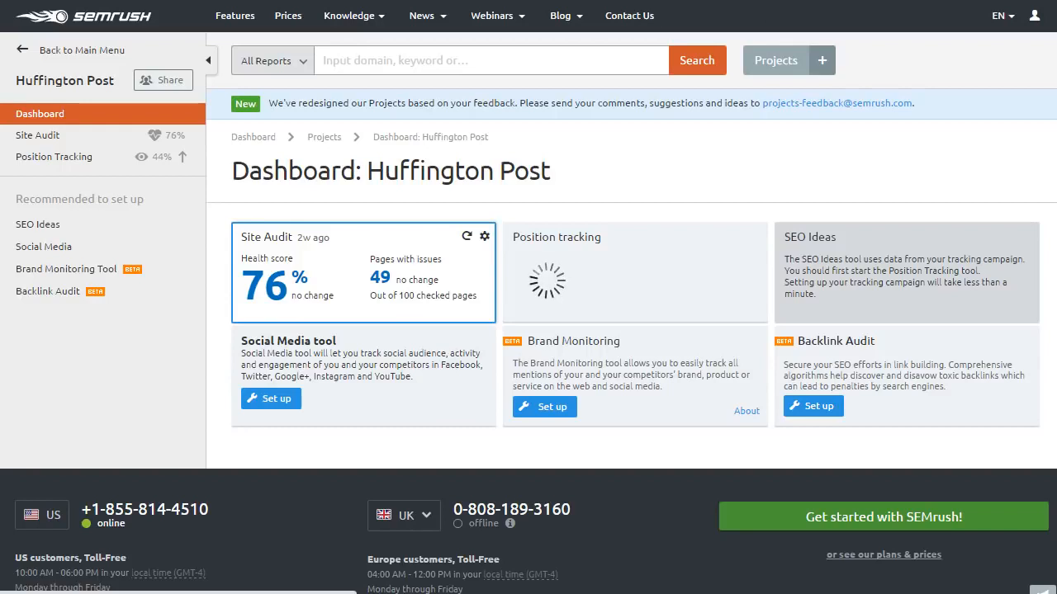
{"action": "key", "text": "F5"}
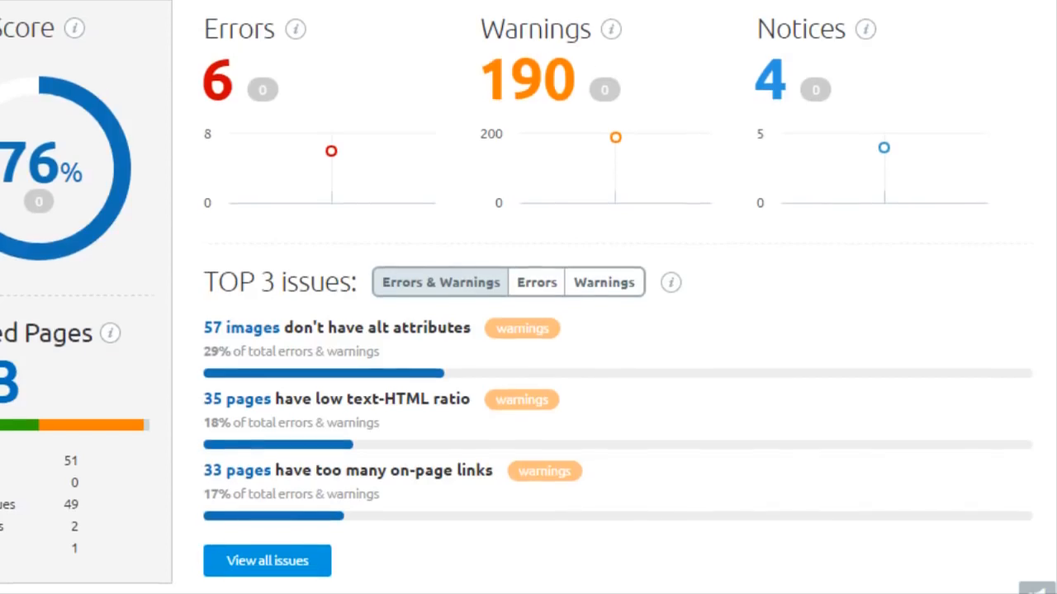
Open the Site Audit Issues list showing 3 uncrawlable pages and 3 broken external links.
{"action": "scroll", "coordinate": [528, 297], "scroll_direction": "down", "scroll_amount": 1}
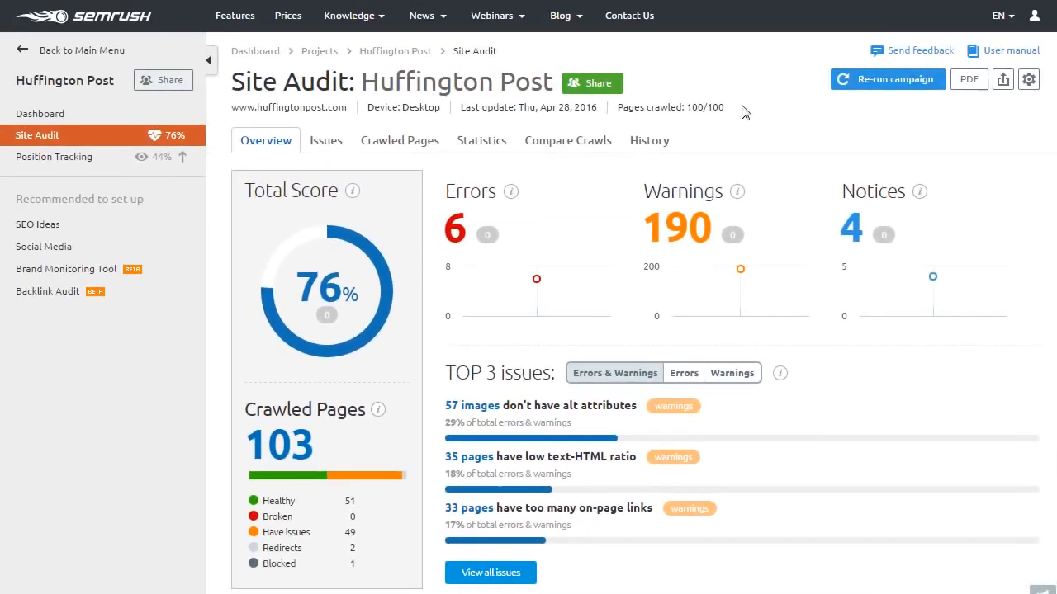
{"action": "left_click", "coordinate": [334, 149]}
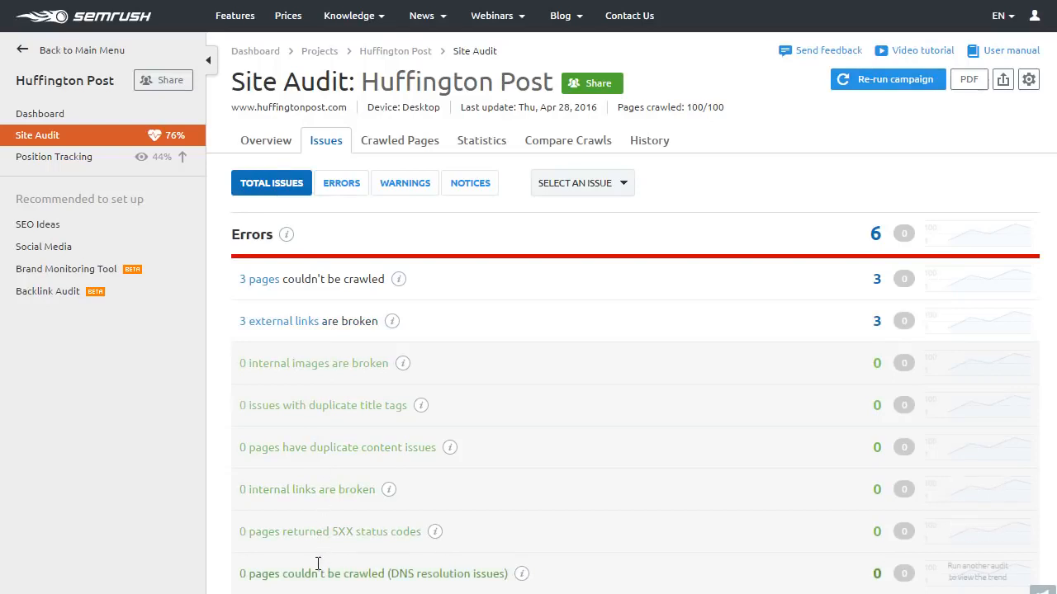
Filter the audit issues to errors, then warnings, and open the 100 crawled pages.
{"action": "left_click", "coordinate": [359, 189]}
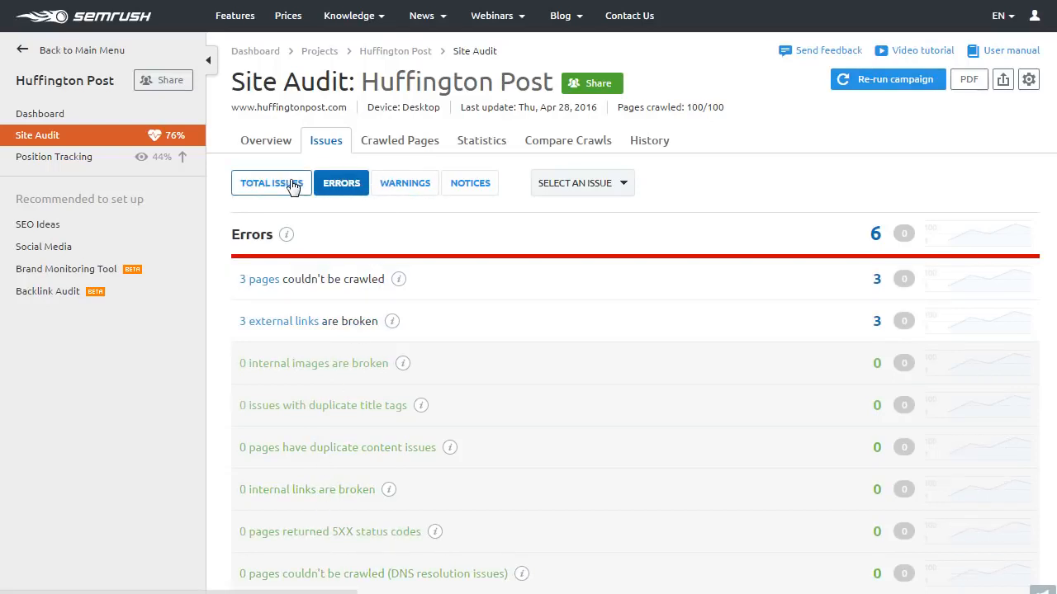
{"action": "left_click", "coordinate": [386, 185]}
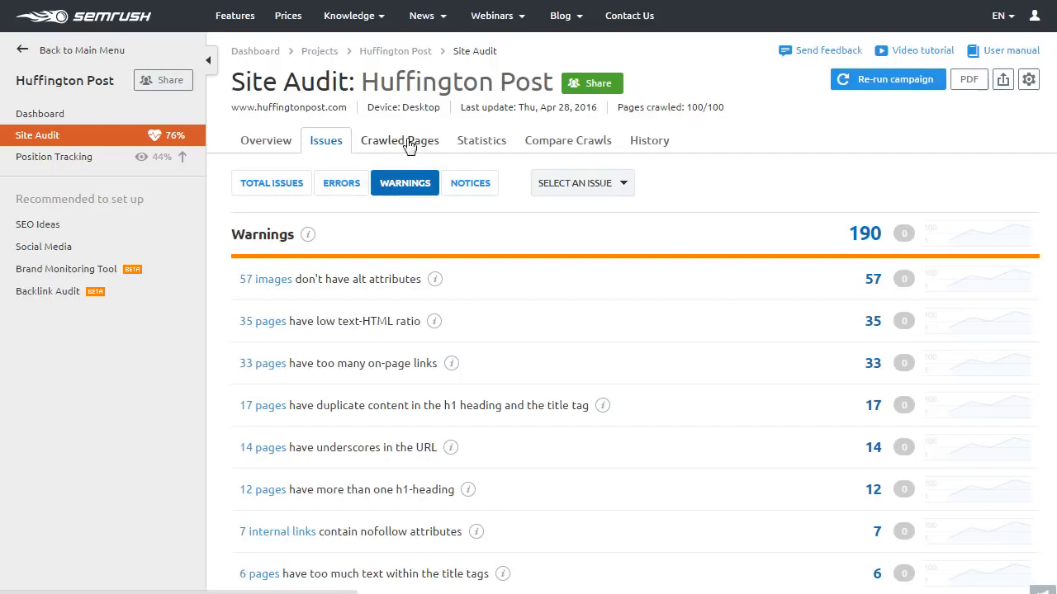
{"action": "left_click", "coordinate": [410, 145]}
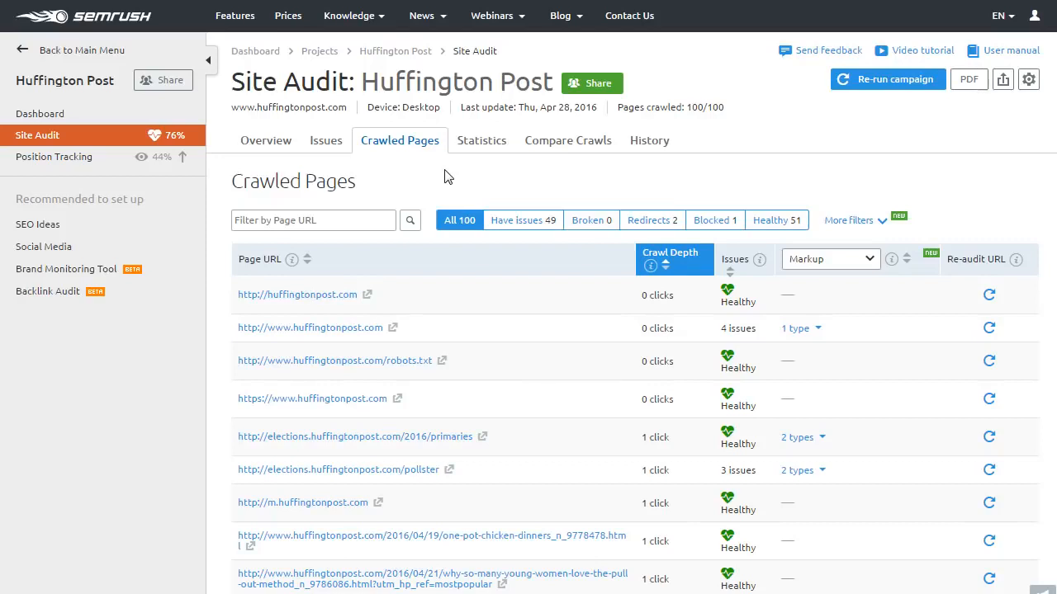
Return to the 76% Site Audit overview, then go to the project dashboard.
{"action": "left_click", "coordinate": [266, 142]}
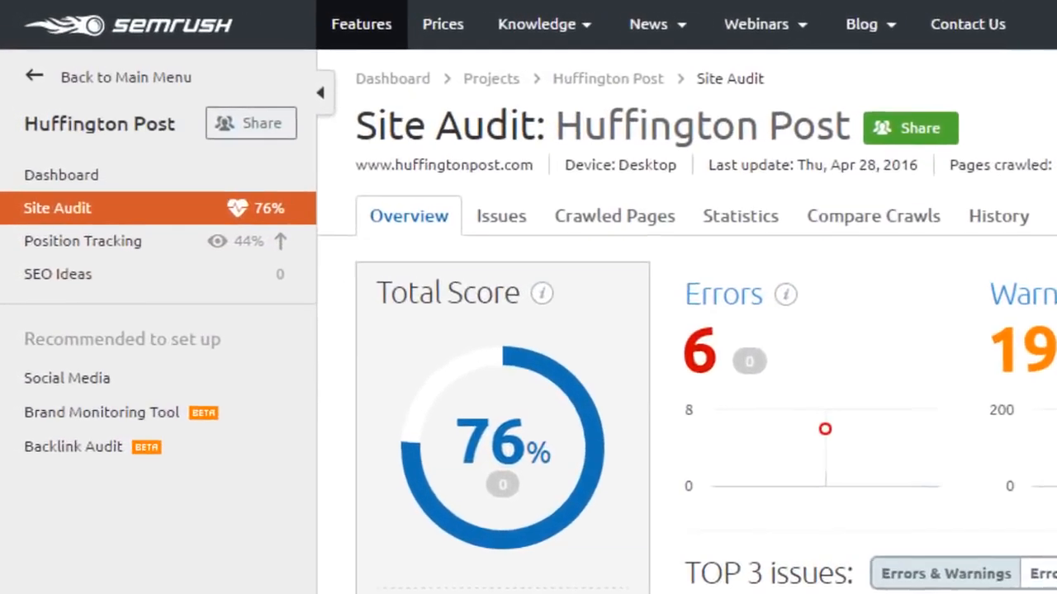
{"action": "left_click", "coordinate": [194, 53]}
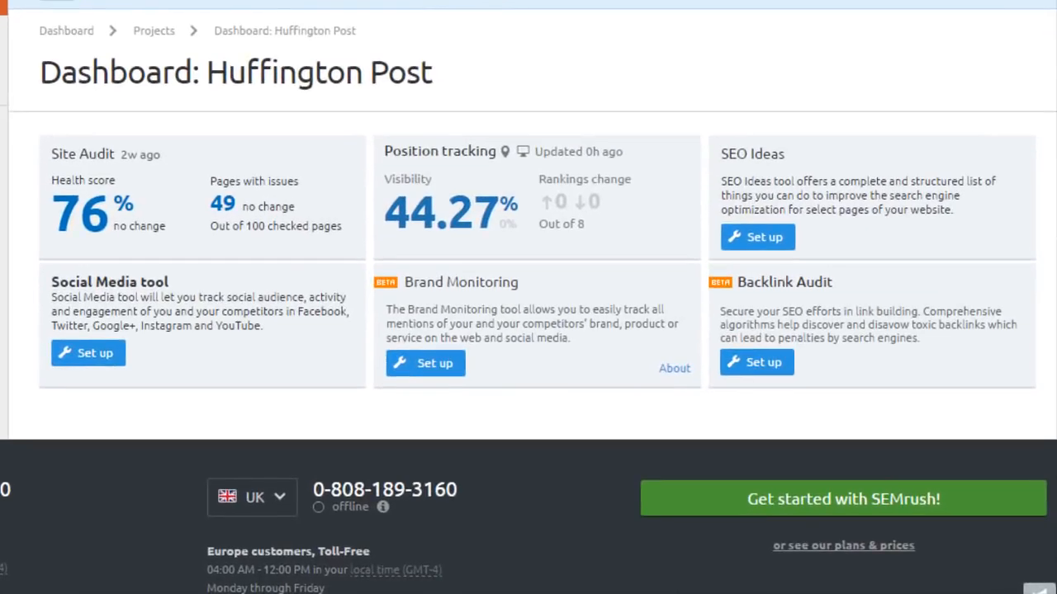
Look over the dashboard widgets, including Position Tracking visibility of 44.27%.
{"action": "mouse_move", "coordinate": [421, 202]}
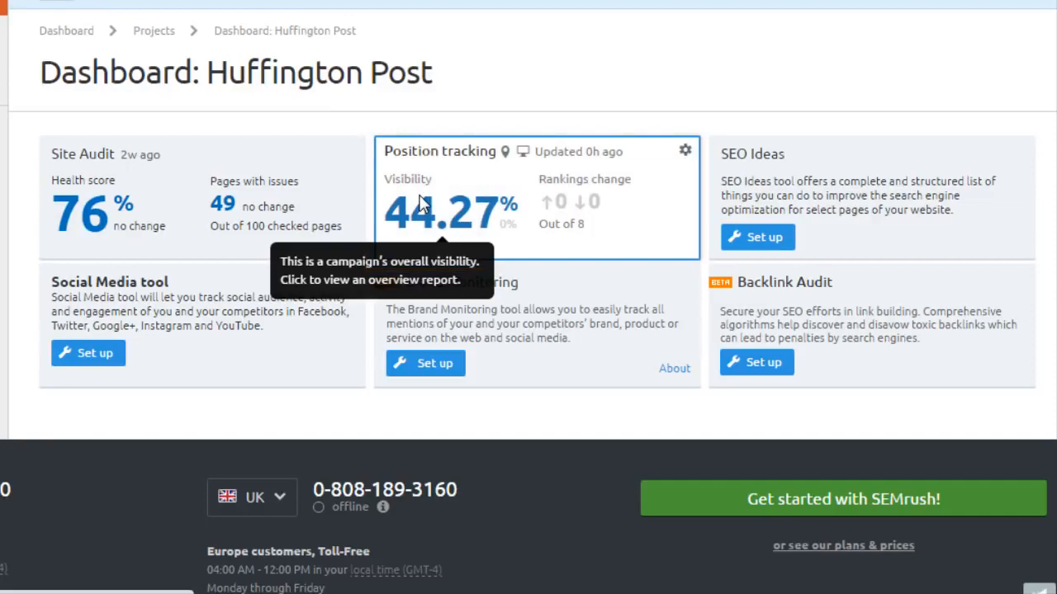
Open Position Tracking from the 44.27% figure, skip the tour, and review the eight keywords' rankings.
{"action": "left_click", "coordinate": [421, 203]}
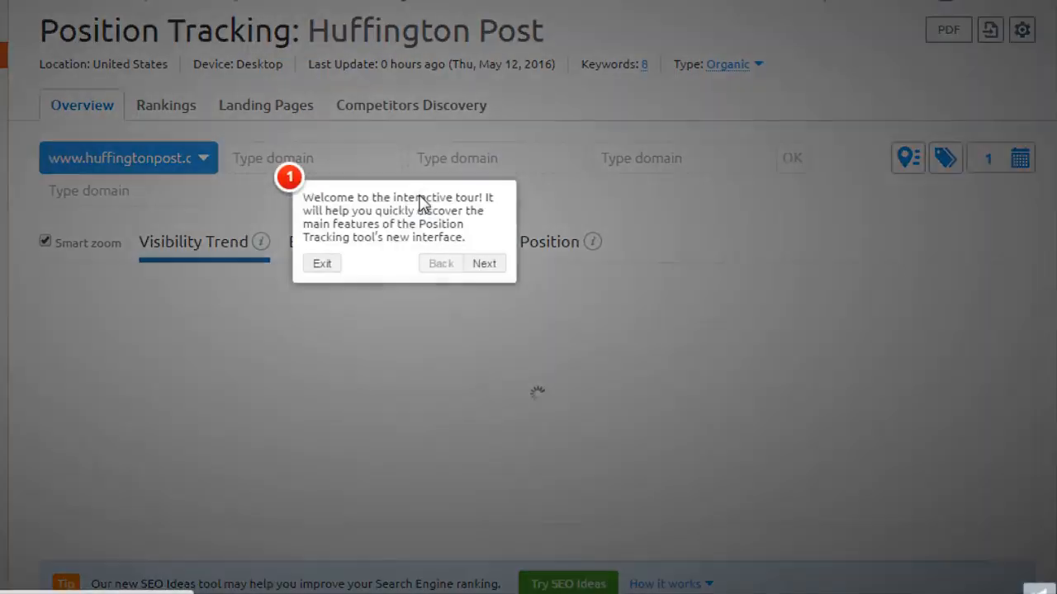
{"action": "key", "text": "Escape"}
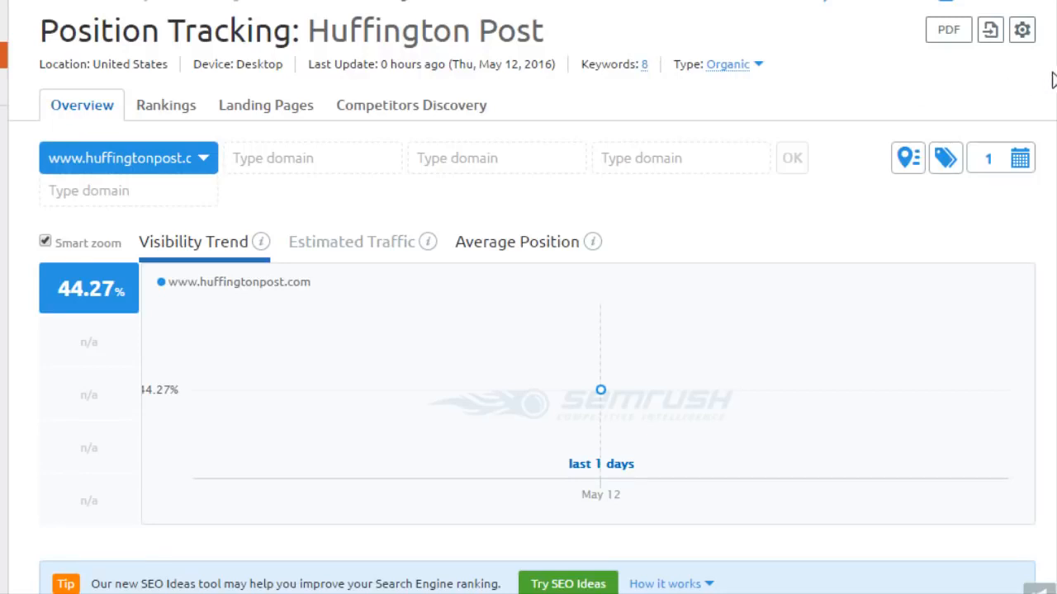
{"action": "scroll", "coordinate": [934, 104], "scroll_direction": "down", "scroll_amount": 3}
{"action": "scroll", "coordinate": [528, 297], "scroll_direction": "down", "scroll_amount": 5}
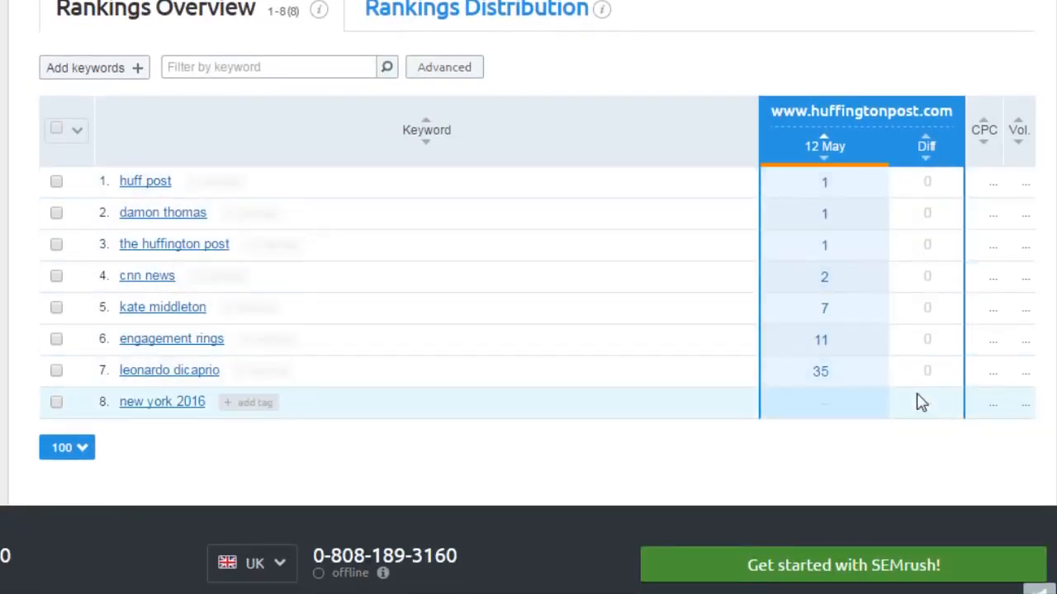
{"action": "scroll", "coordinate": [528, 297], "scroll_direction": "up", "scroll_amount": 1}
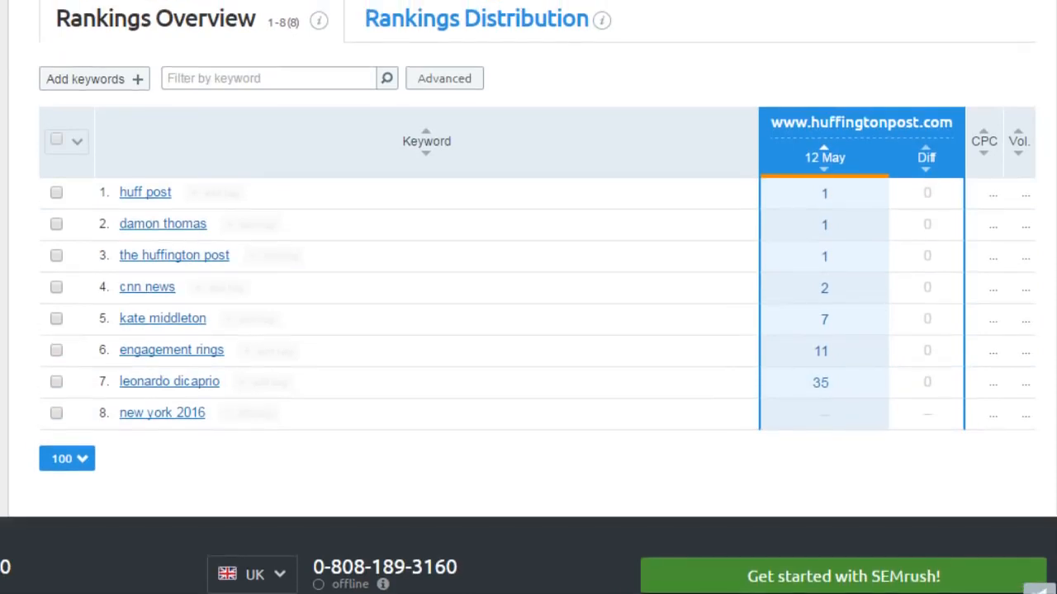
{"action": "scroll", "coordinate": [528, 297], "scroll_direction": "up", "scroll_amount": 1}
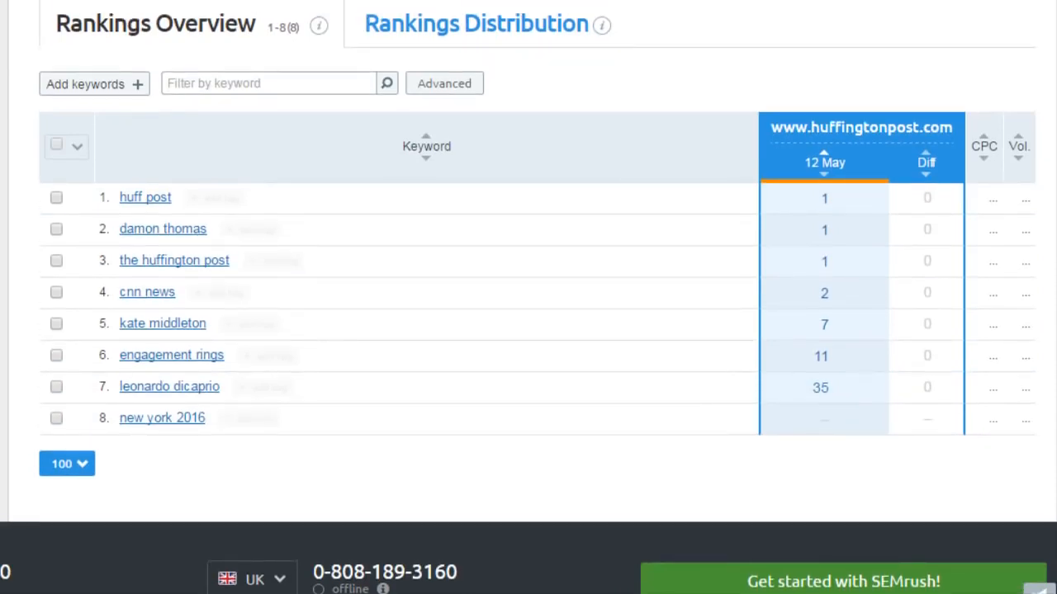
{"action": "scroll", "coordinate": [528, 297], "scroll_direction": "up", "scroll_amount": 3}
{"action": "scroll", "coordinate": [529, 298], "scroll_direction": "up", "scroll_amount": 5}
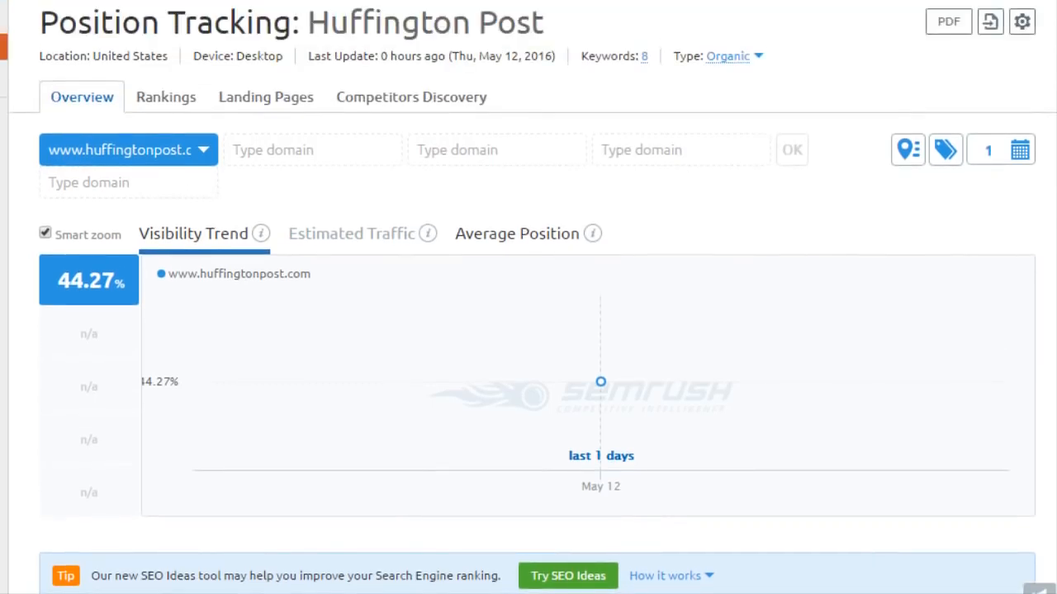
Browse the Rankings, Landing Pages and Competitors Discovery views of the Huffington Post tracking project.
{"action": "left_click", "coordinate": [165, 108]}
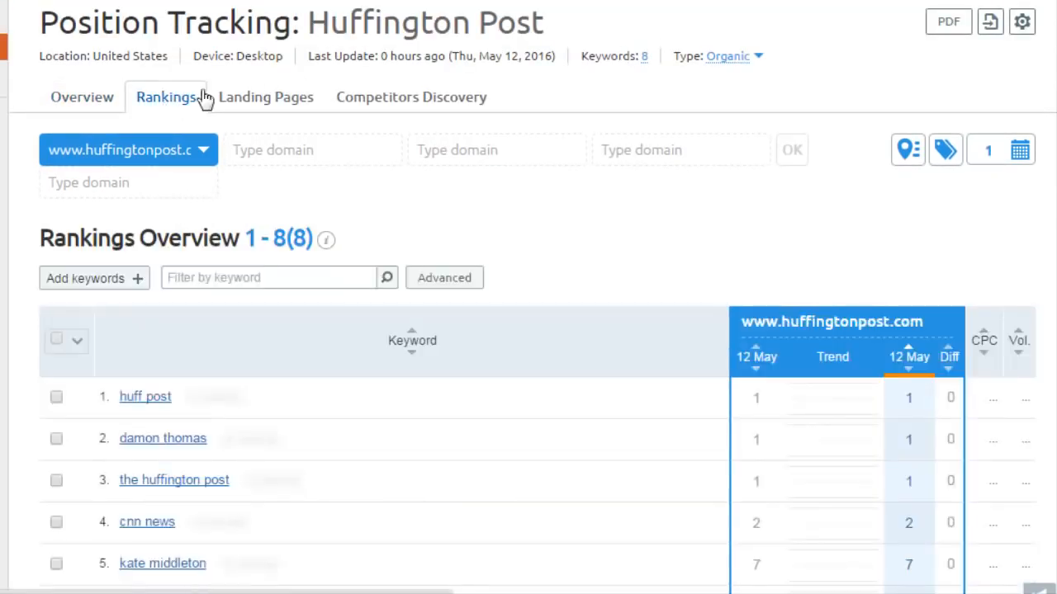
{"action": "left_click", "coordinate": [254, 105]}
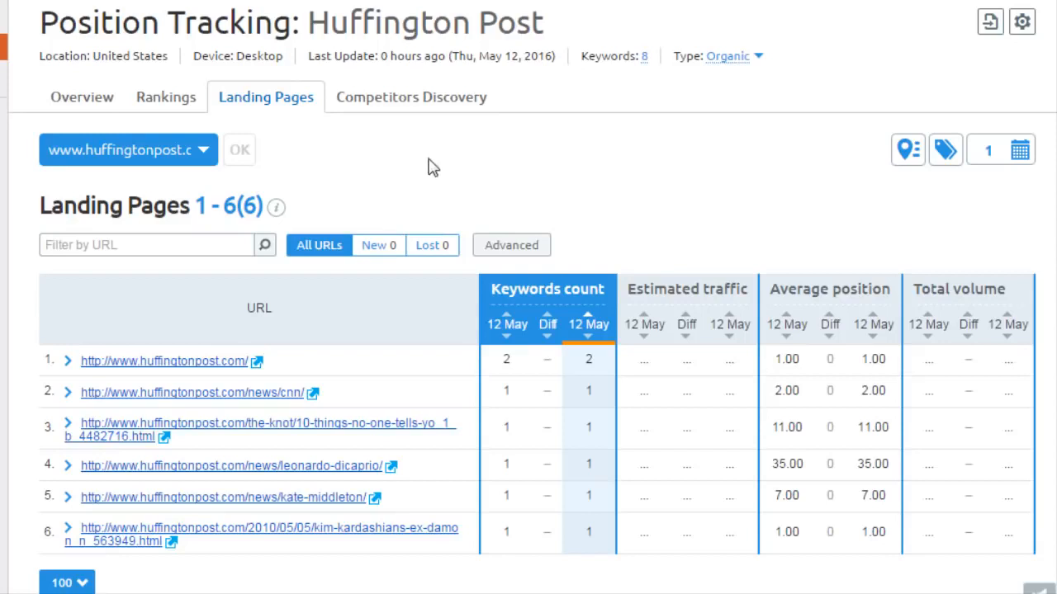
{"action": "left_click", "coordinate": [425, 102]}
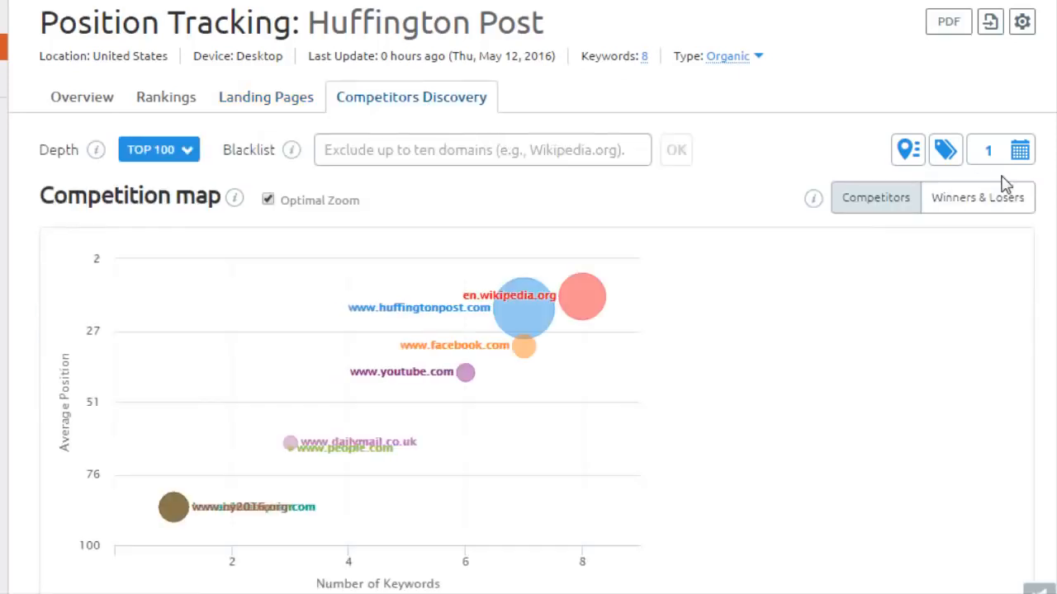
{"action": "scroll", "coordinate": [528, 330], "scroll_direction": "down", "scroll_amount": 5}
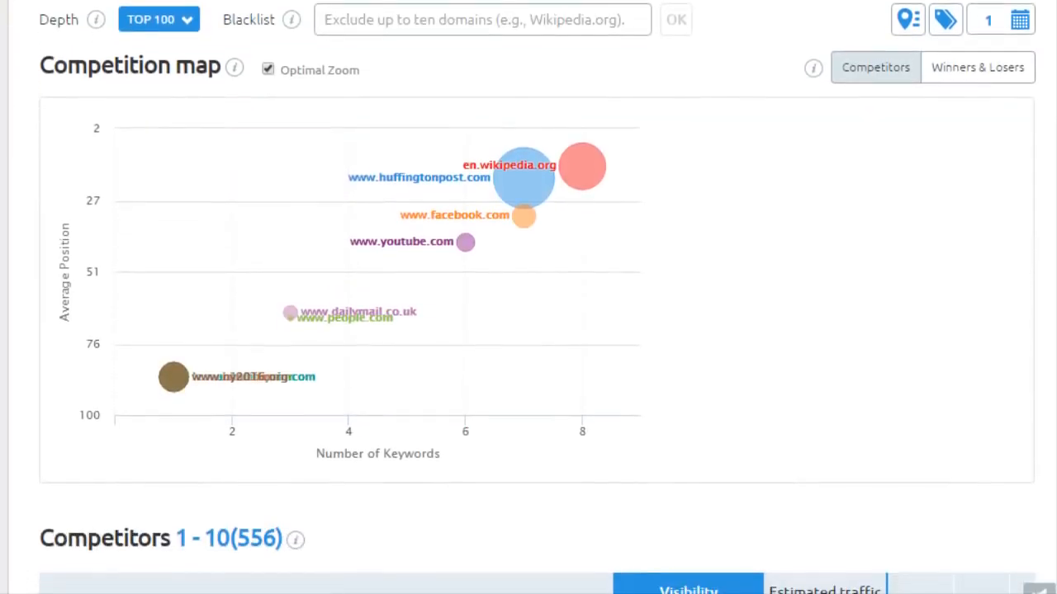
{"action": "scroll", "coordinate": [528, 330], "scroll_direction": "down", "scroll_amount": 2}
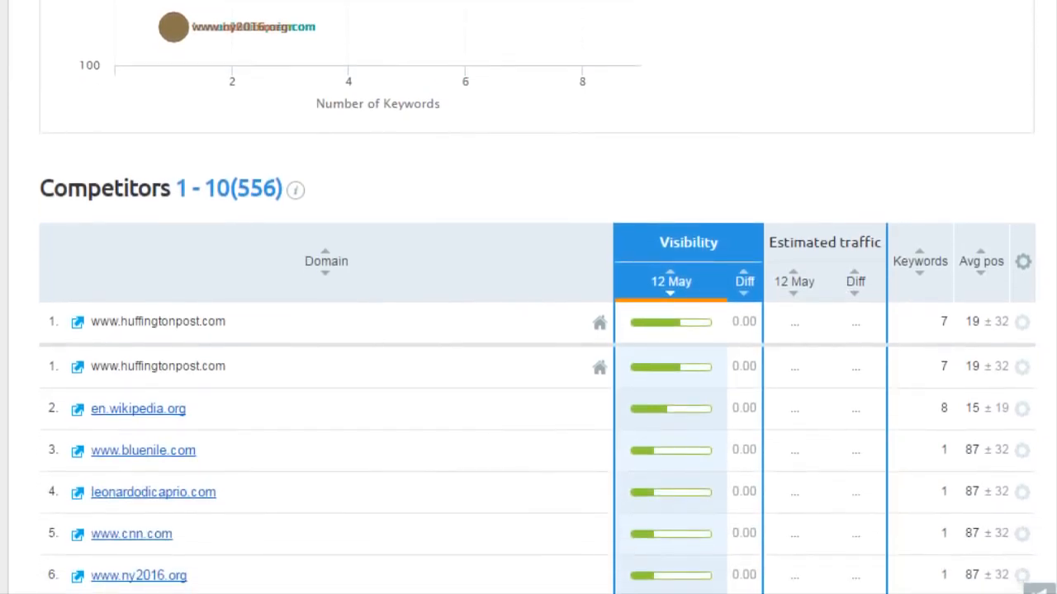
{"action": "scroll", "coordinate": [528, 330], "scroll_direction": "up", "scroll_amount": 6}
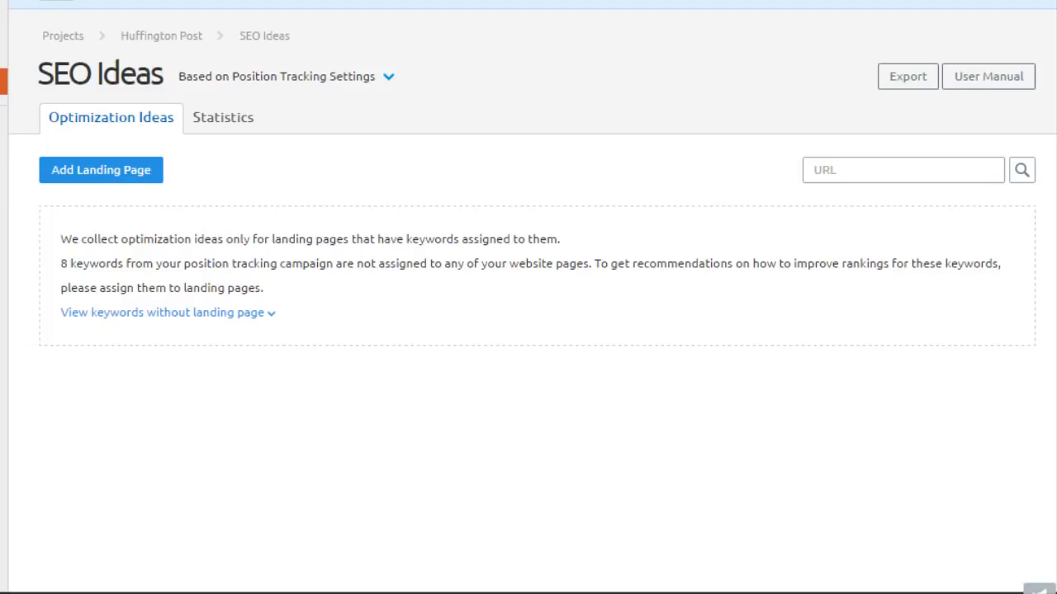
Create a landing page with the pasted kate-middleton news URL and keyword 'kate middleton', then save.
{"action": "left_click", "coordinate": [135, 178]}
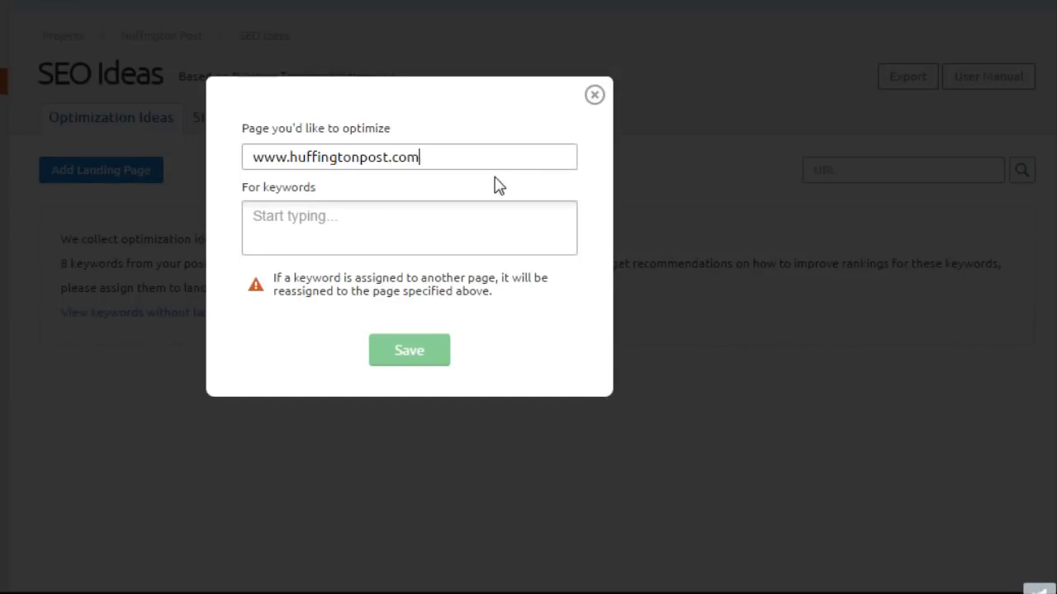
{"action": "key", "text": "Tab"}
{"action": "left_click", "coordinate": [446, 165]}
{"action": "key", "text": "ctrl+a"}
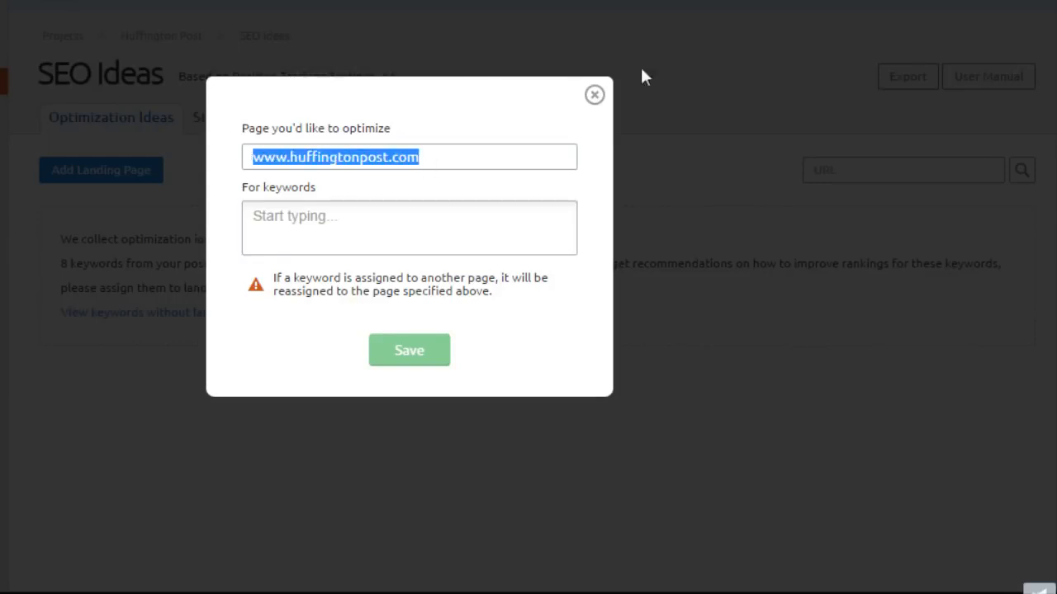
{"action": "type", "text": "www.huffingtonpost.com/news/kate-middleton/"}
{"action": "key", "text": "Tab"}
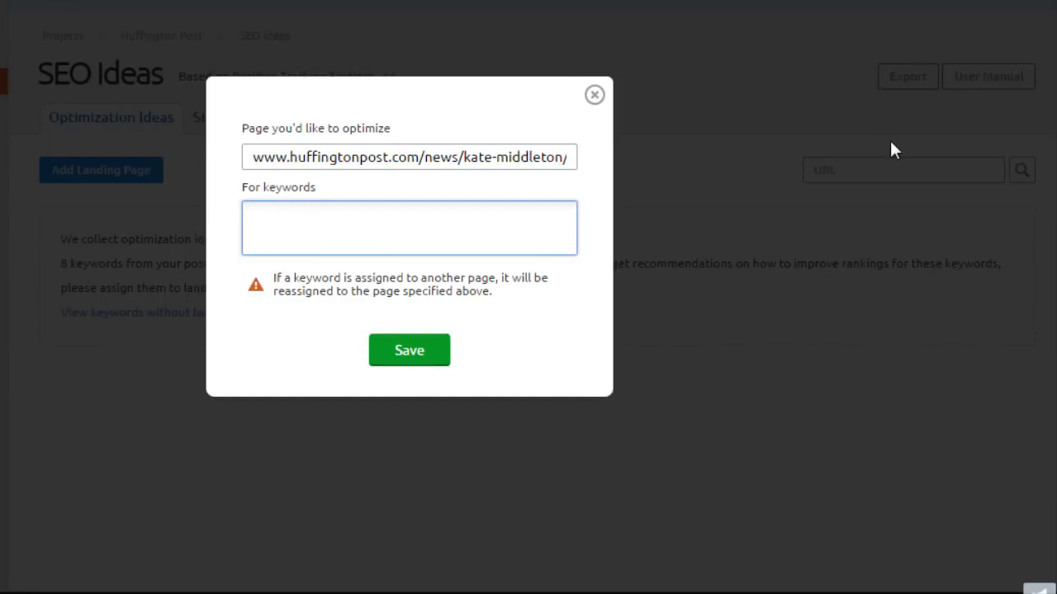
{"action": "type", "text": "kate m"}
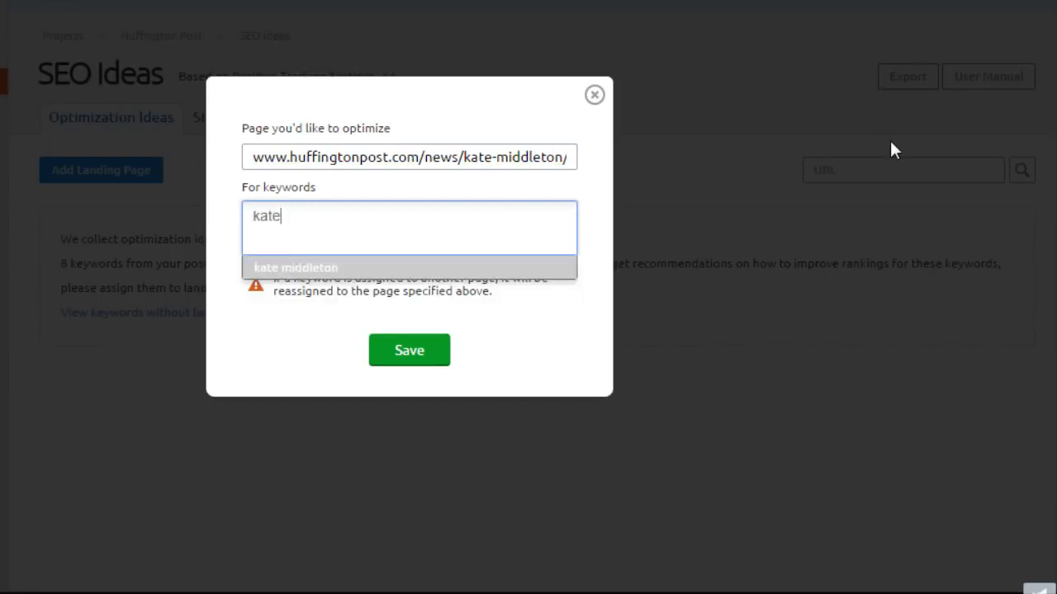
{"action": "left_click", "coordinate": [566, 269]}
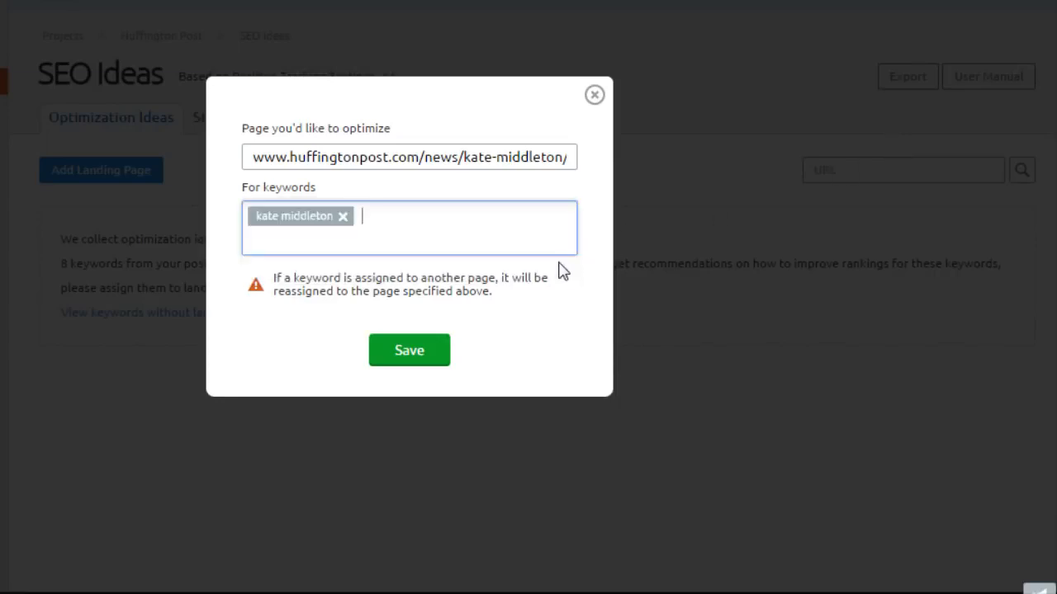
{"action": "left_click", "coordinate": [402, 364]}
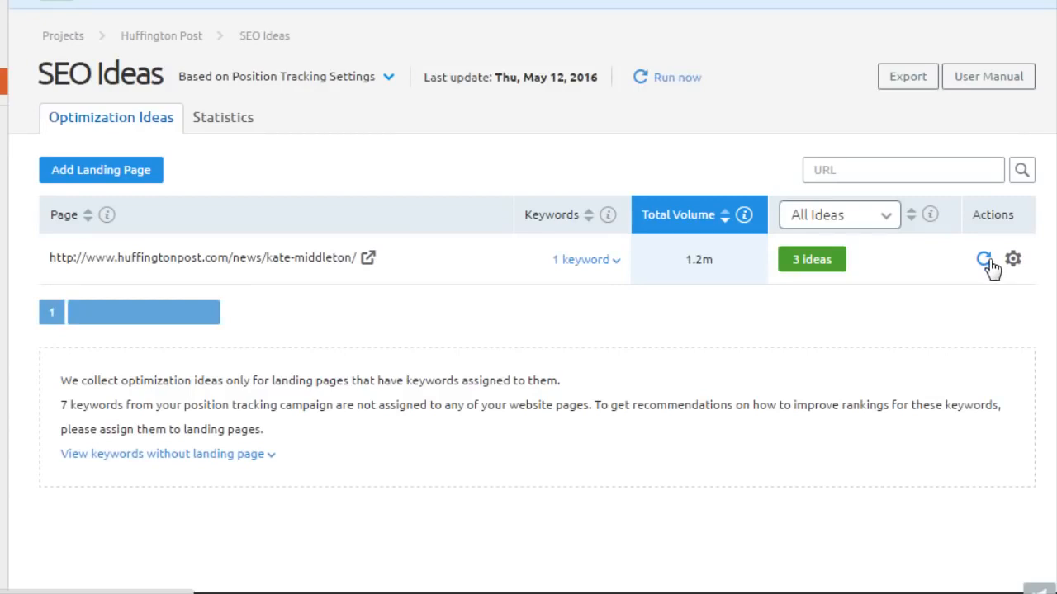
Inspect the kate-middleton page's assigned keyword and expand its three optimization ideas.
{"action": "left_click", "coordinate": [592, 260]}
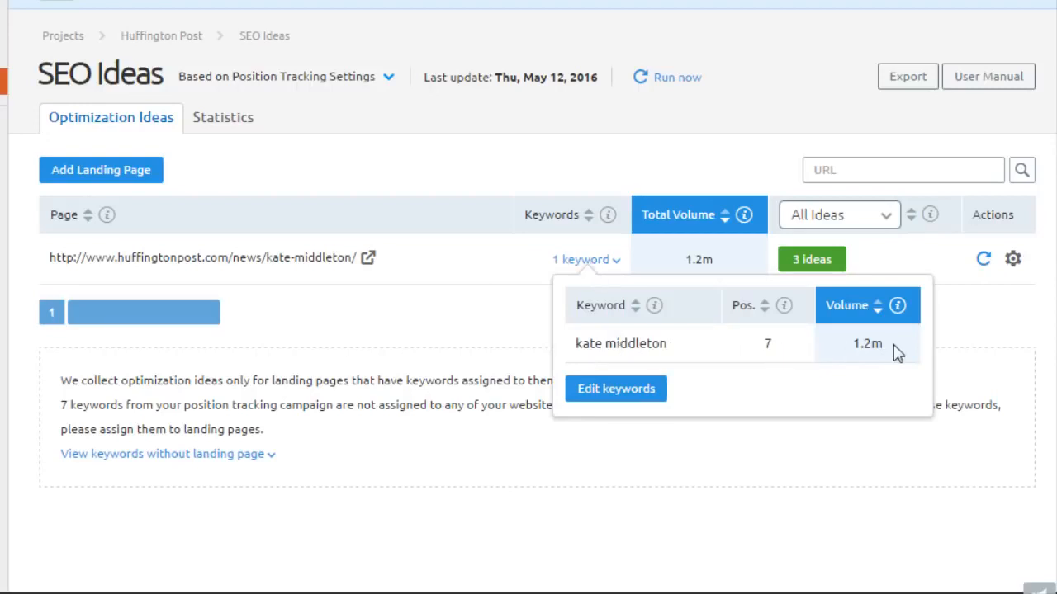
{"action": "left_click", "coordinate": [961, 336]}
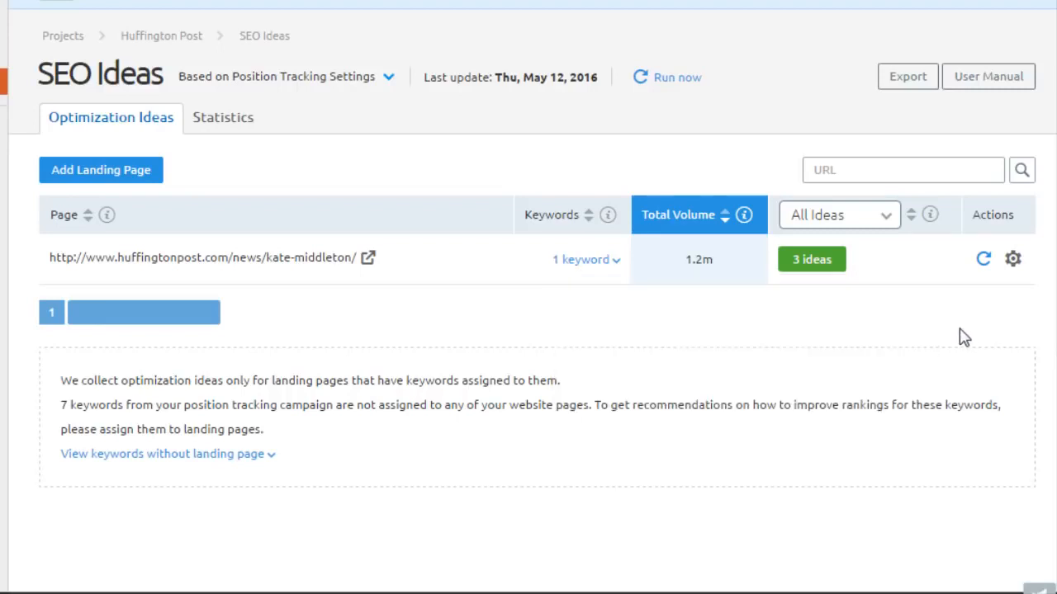
{"action": "left_click", "coordinate": [838, 268]}
{"action": "scroll", "coordinate": [908, 198], "scroll_direction": "down", "scroll_amount": 3}
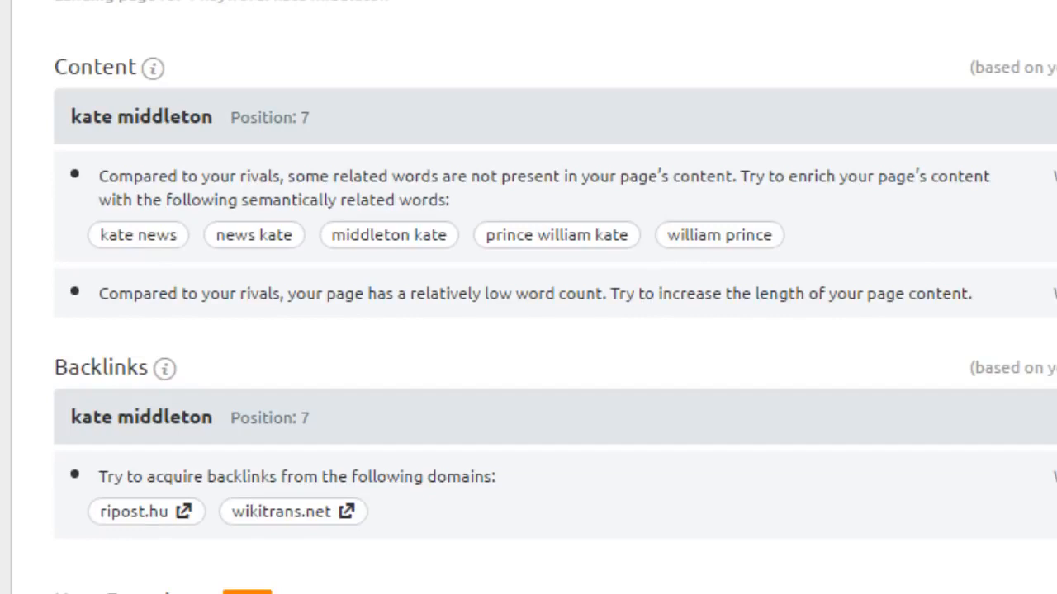
Read the explanation for adding related words, then return to the top of the ideas.
{"action": "left_click", "coordinate": [817, 175]}
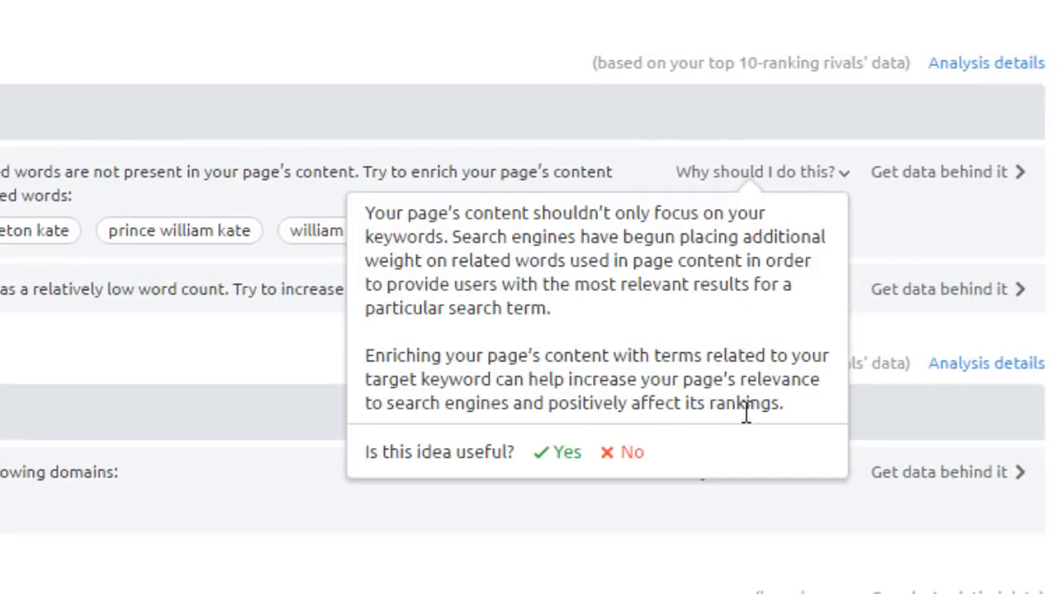
{"action": "left_click", "coordinate": [813, 132]}
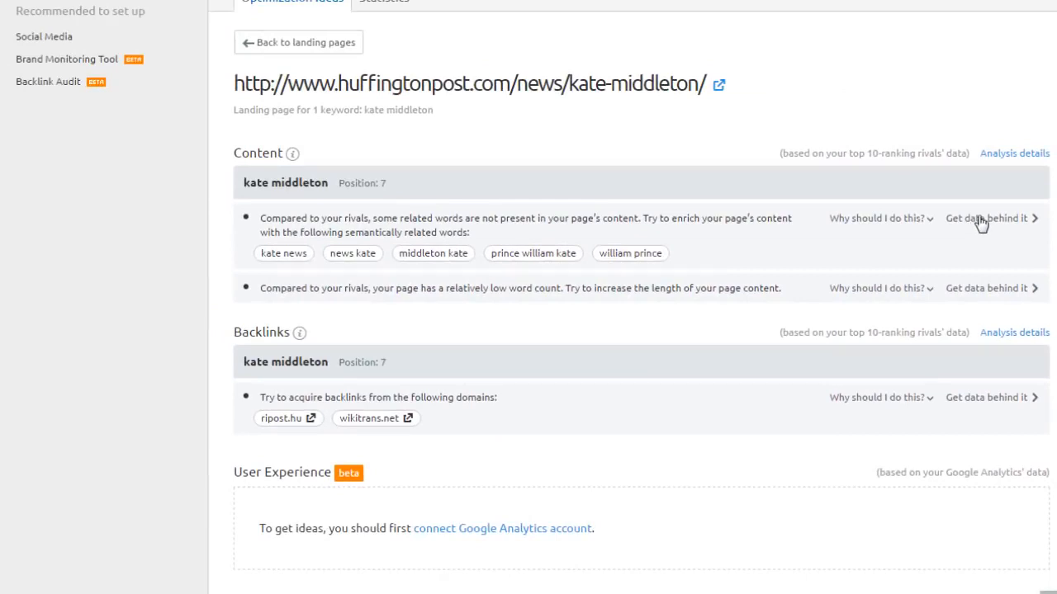
{"action": "scroll", "coordinate": [529, 297], "scroll_direction": "up", "scroll_amount": 2}
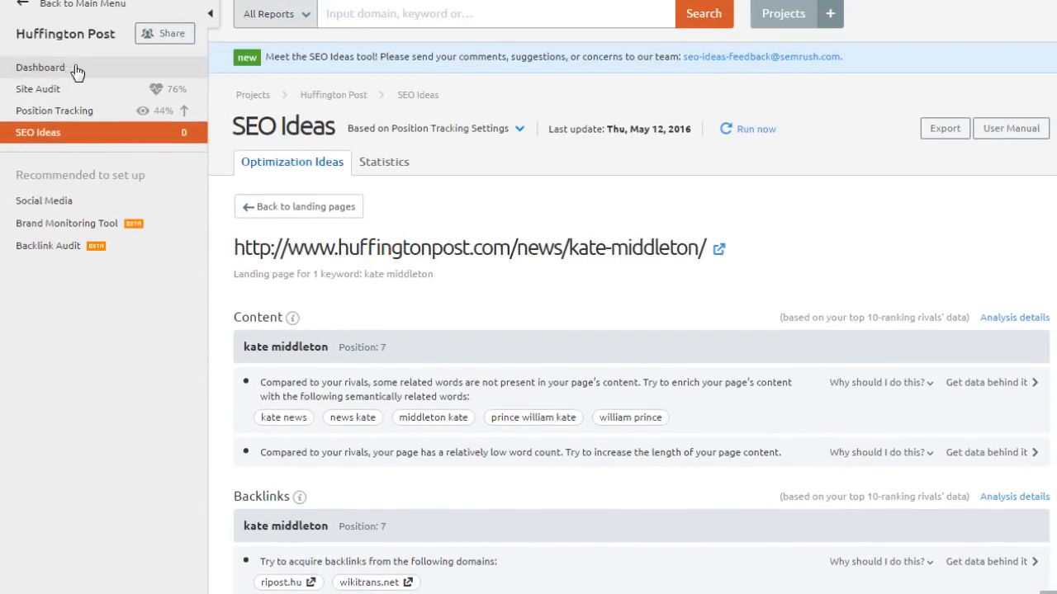
Check the Position Tracking settings, then return to the main menu and open Domain Analytics > Charts.
{"action": "left_click", "coordinate": [429, 128]}
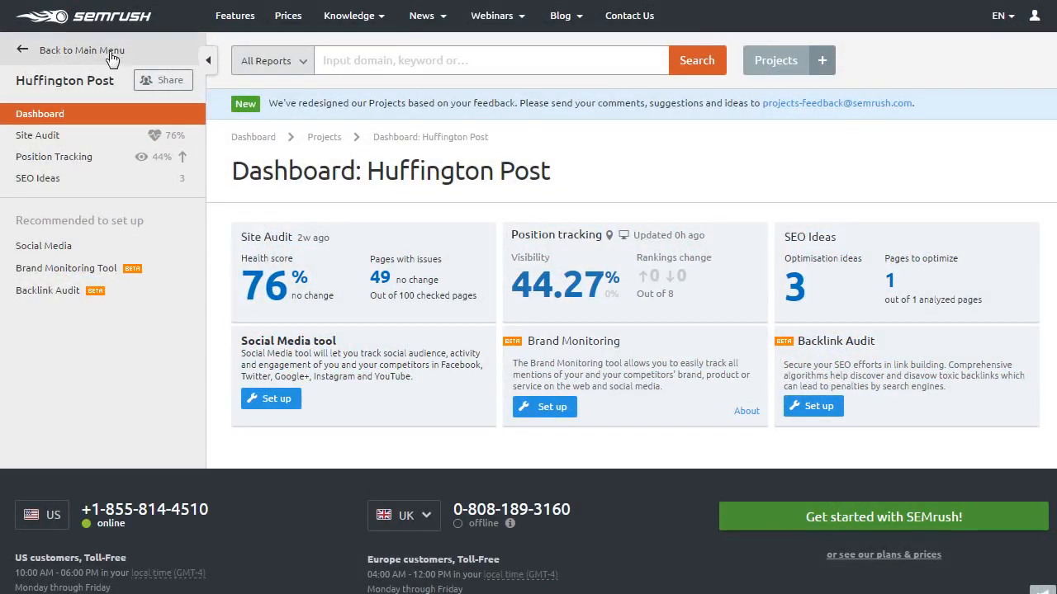
{"action": "left_click", "coordinate": [91, 51]}
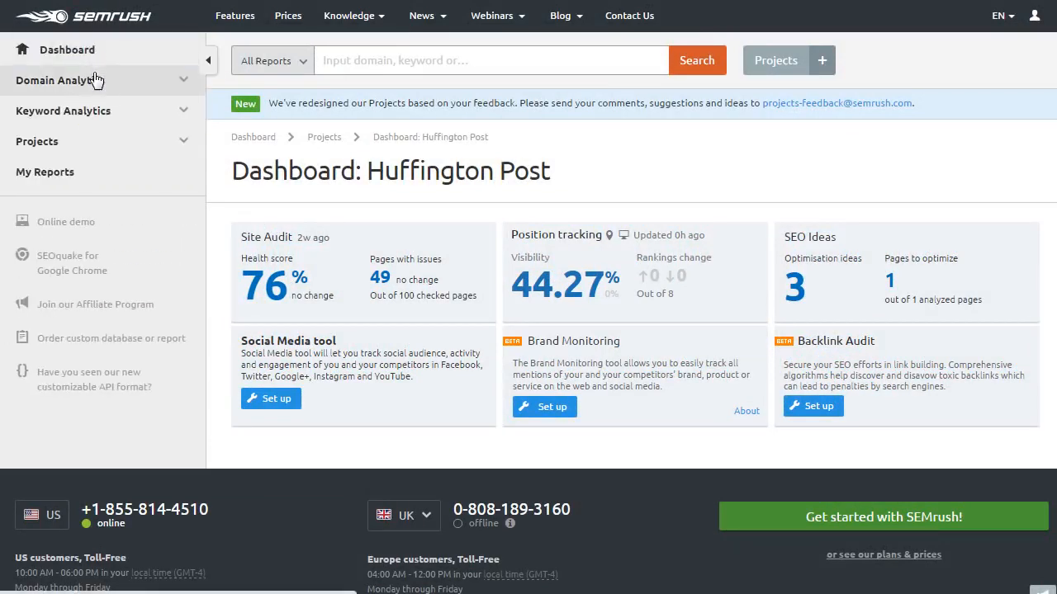
{"action": "left_click", "coordinate": [96, 80]}
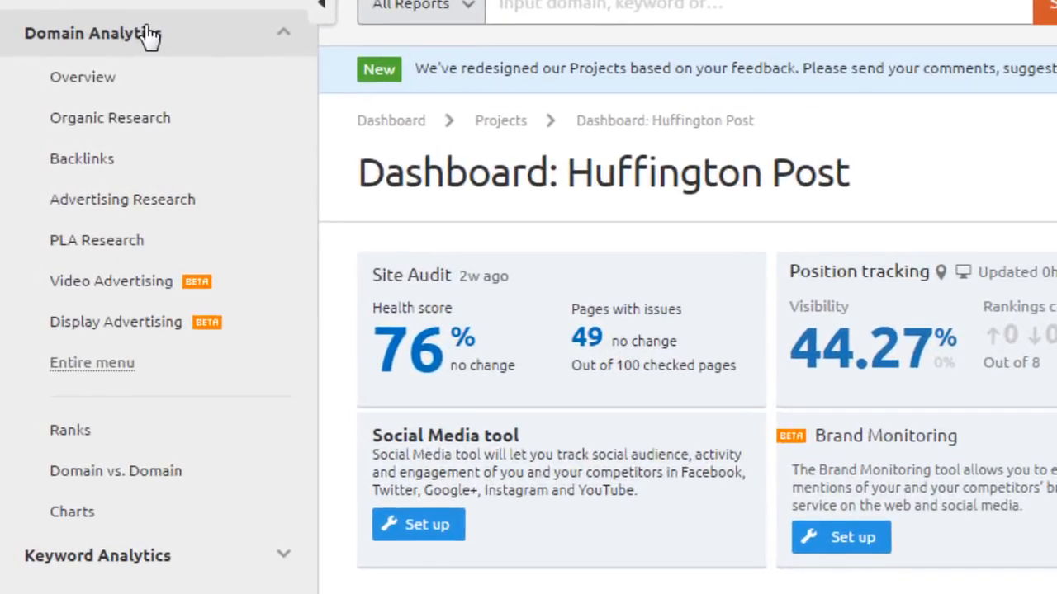
{"action": "left_click", "coordinate": [133, 509]}
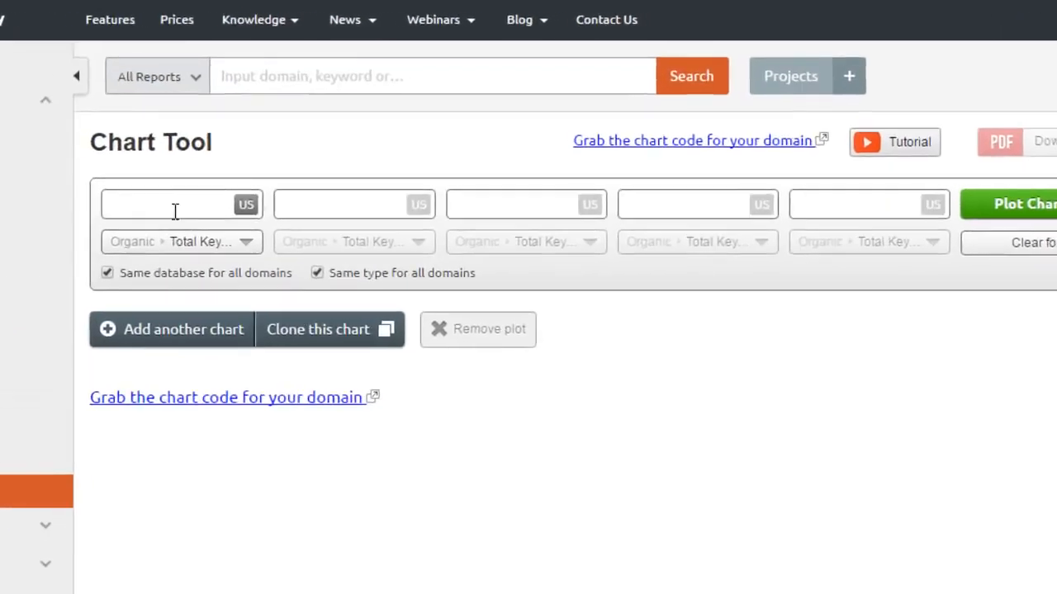
Enter huffingtonpost.com as the first domain and look through its metric list.
{"action": "left_click", "coordinate": [127, 231]}
{"action": "type", "text": "huffin"}
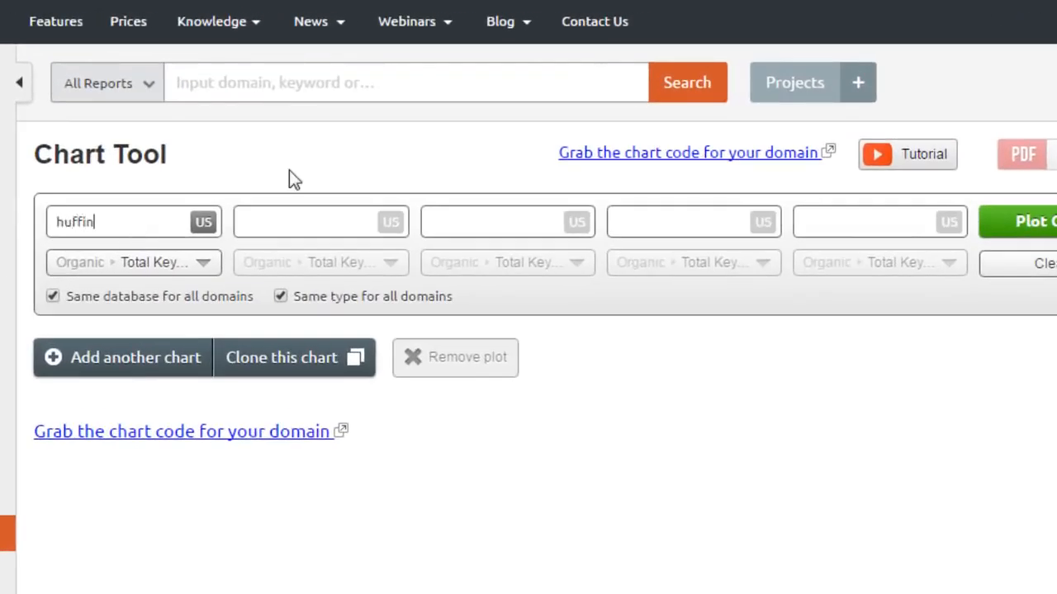
{"action": "type", "text": "gtonpost.com"}
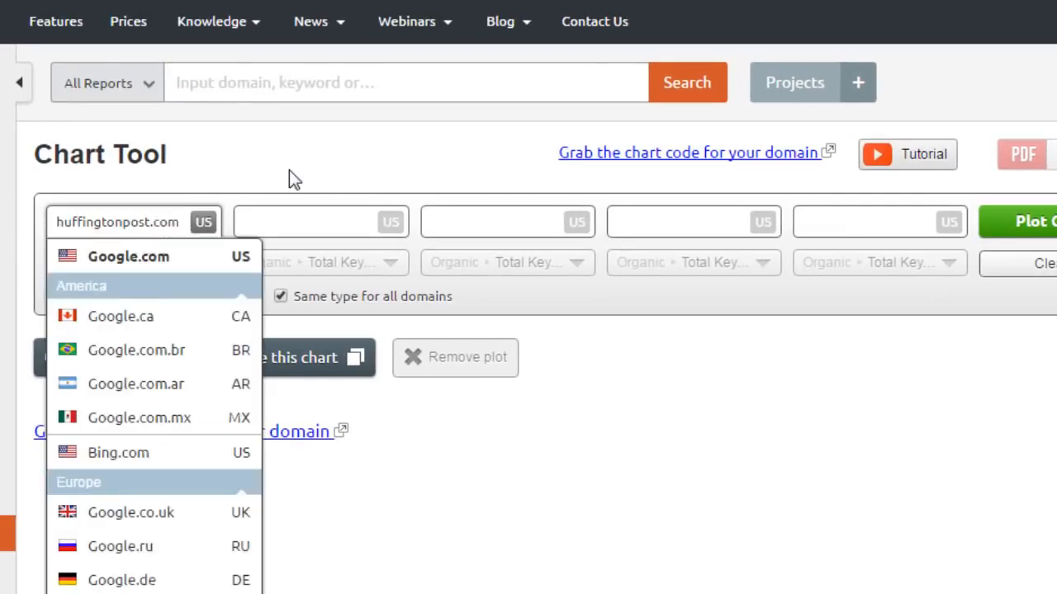
{"action": "type", "text": "techcrunch.com"}
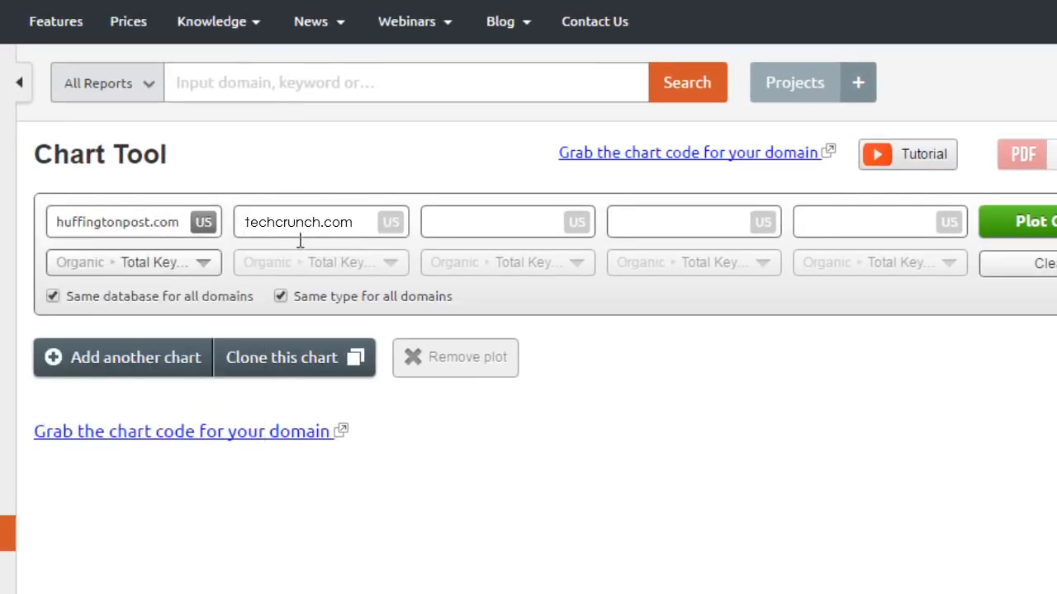
{"action": "left_click", "coordinate": [202, 265]}
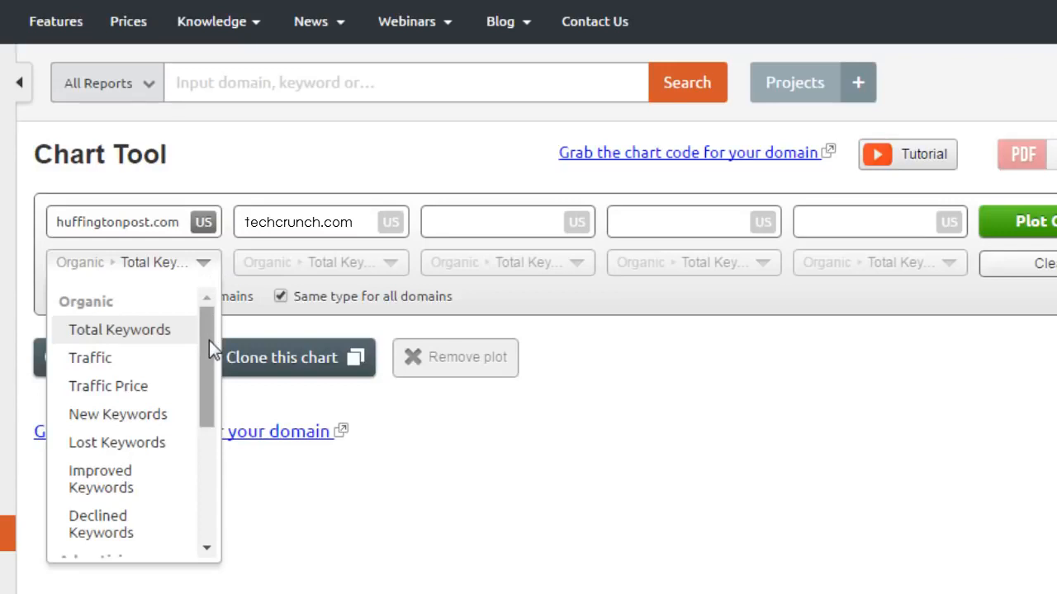
{"action": "left_click_drag", "start_coordinate": [208, 349], "coordinate": [204, 471]}
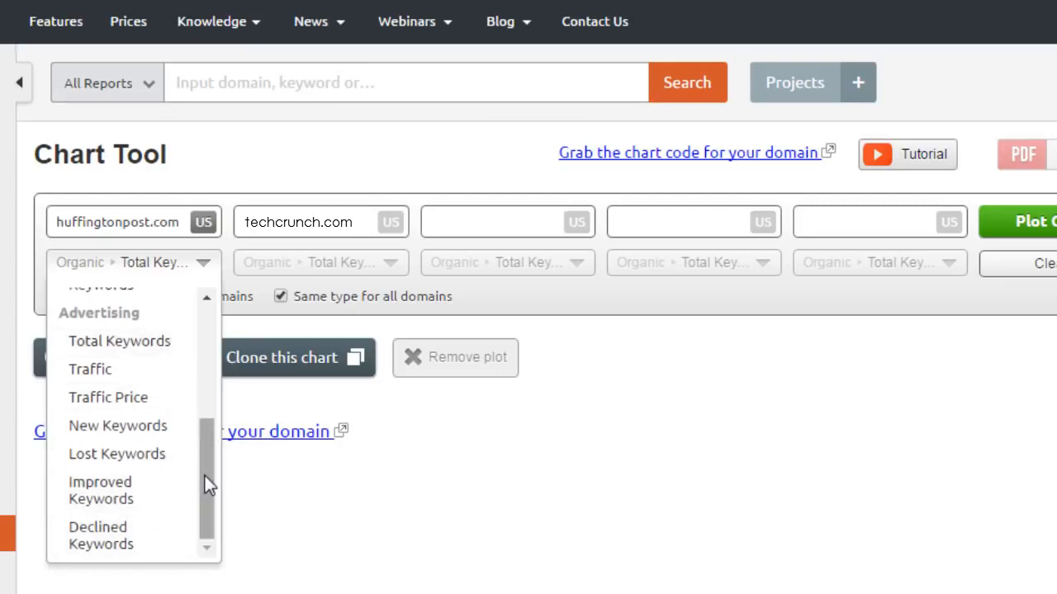
{"action": "left_click_drag", "start_coordinate": [204, 473], "coordinate": [207, 264]}
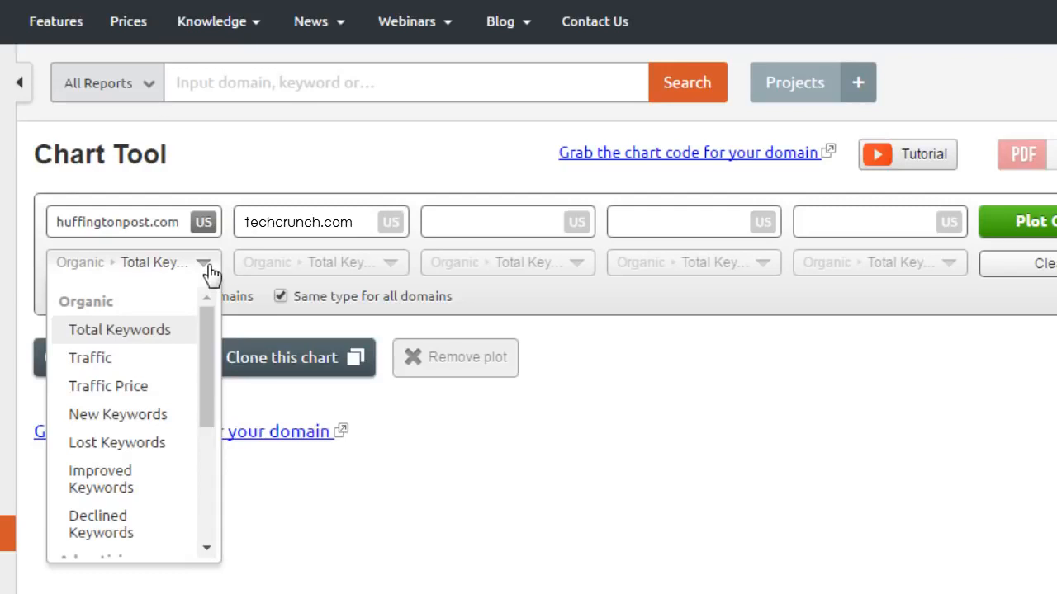
Set Organic Traffic as the metric for all domains and plot it against techcrunch.com.
{"action": "left_click", "coordinate": [280, 299]}
{"action": "left_click", "coordinate": [343, 265]}
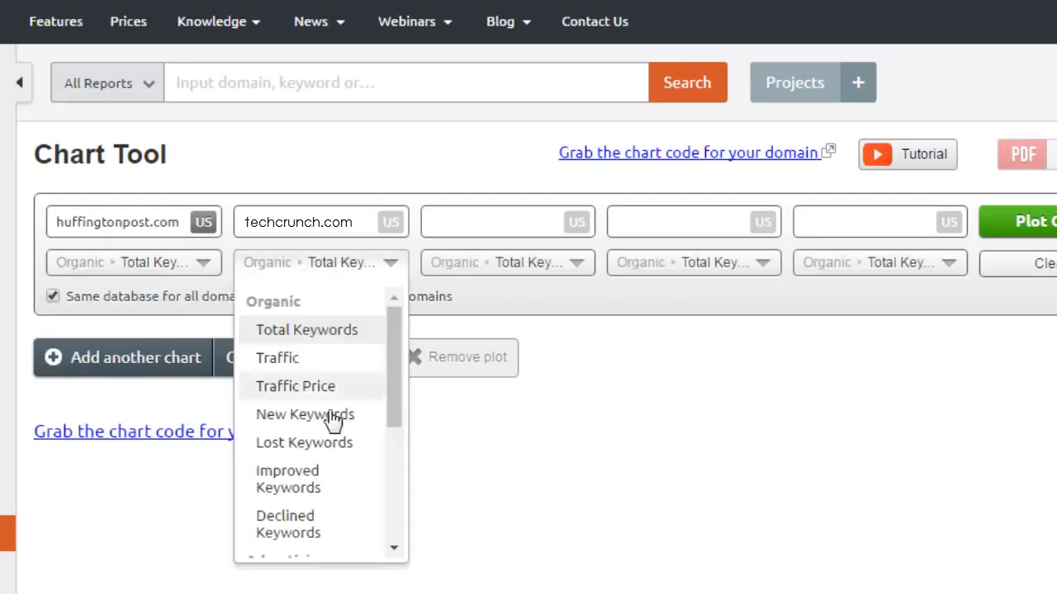
{"action": "left_click", "coordinate": [182, 234]}
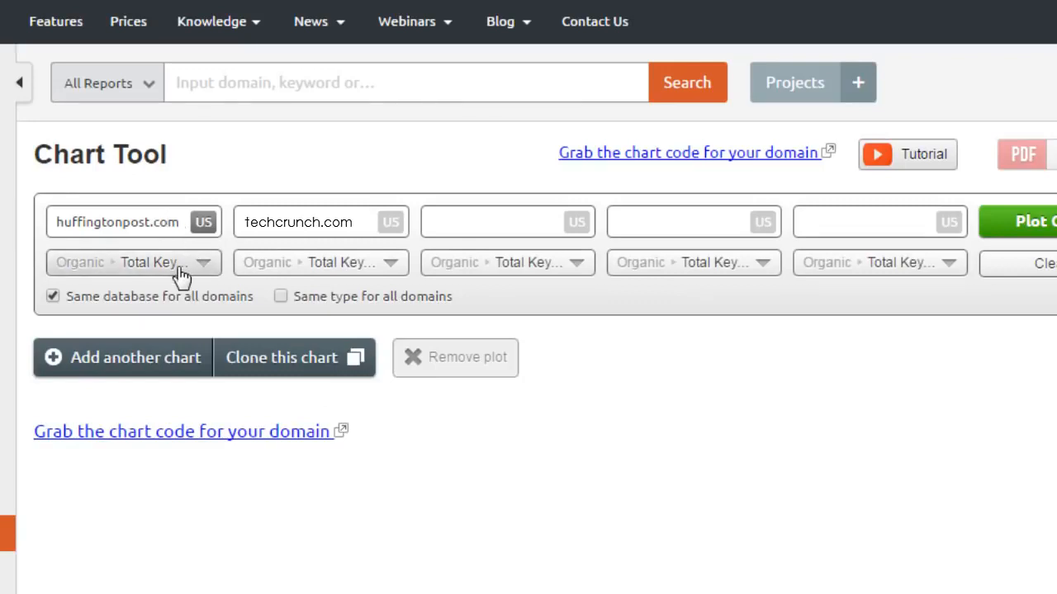
{"action": "left_click", "coordinate": [181, 273]}
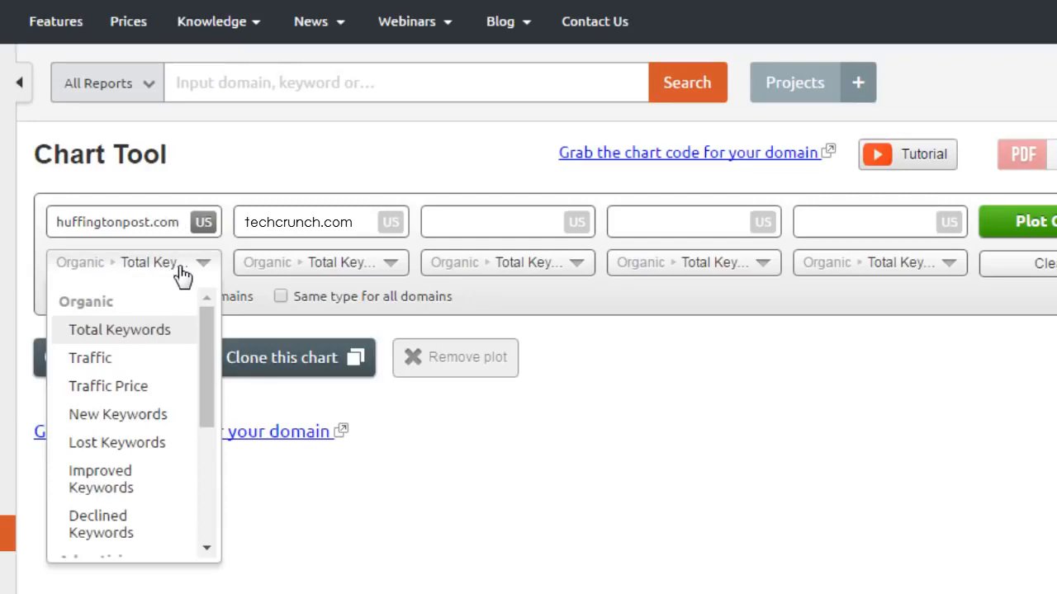
{"action": "left_click", "coordinate": [154, 363]}
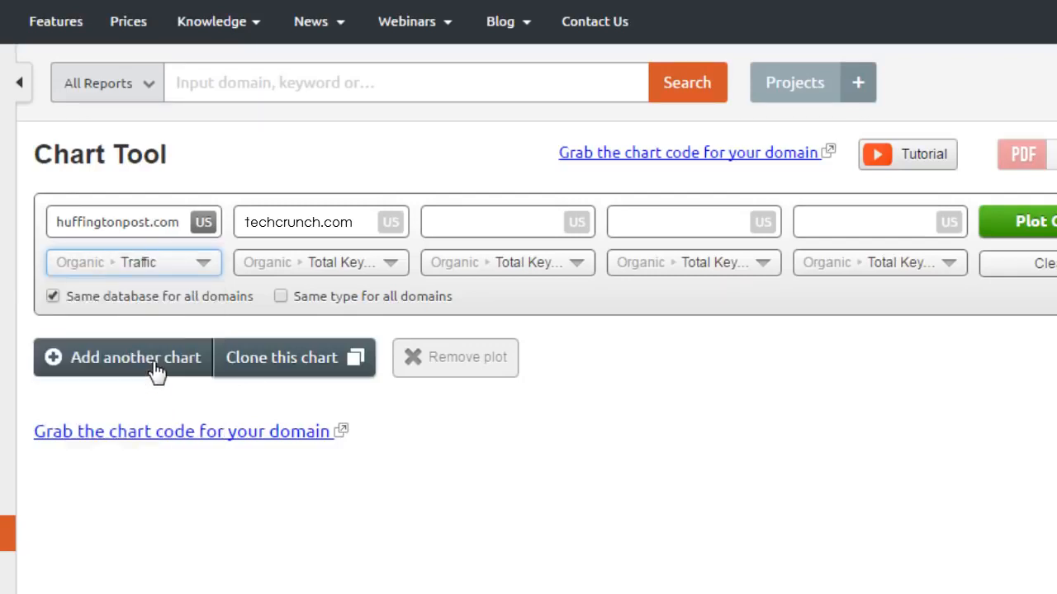
{"action": "left_click", "coordinate": [282, 296]}
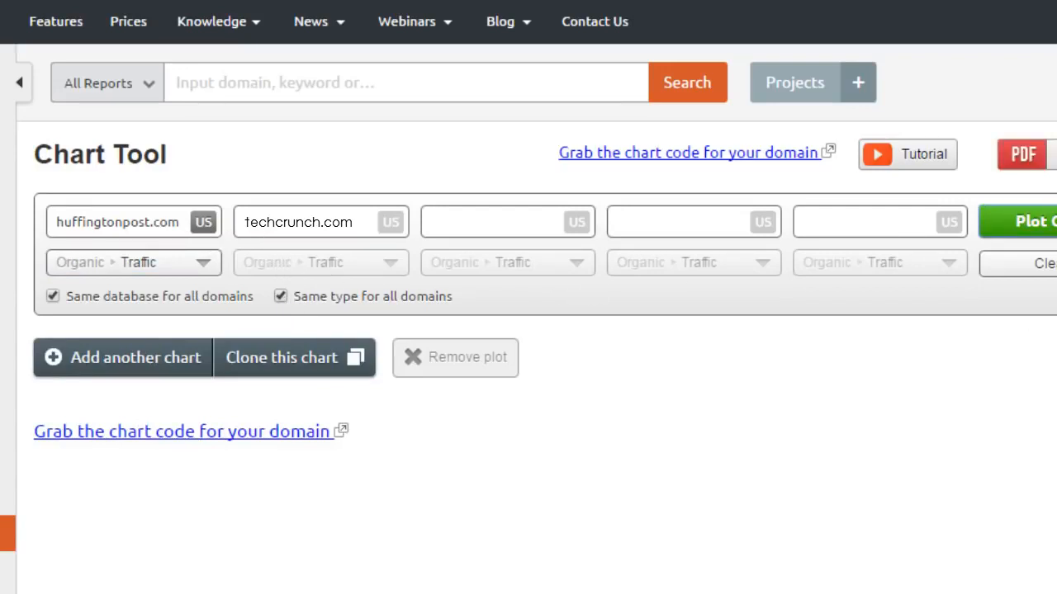
{"action": "left_click", "coordinate": [1032, 221]}
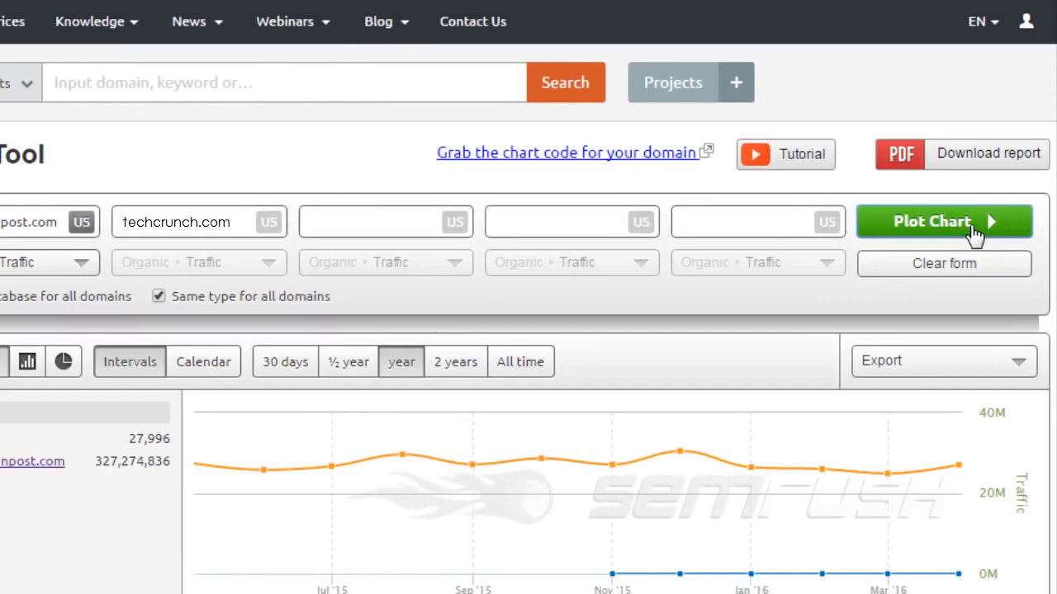
{"action": "left_click", "coordinate": [974, 223]}
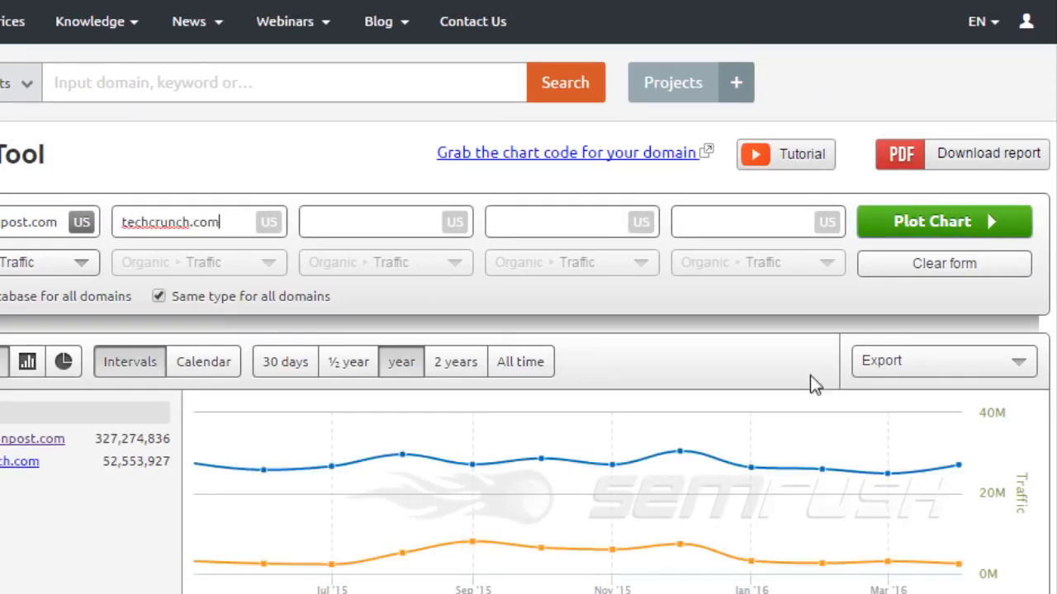
{"action": "mouse_move", "coordinate": [679, 545]}
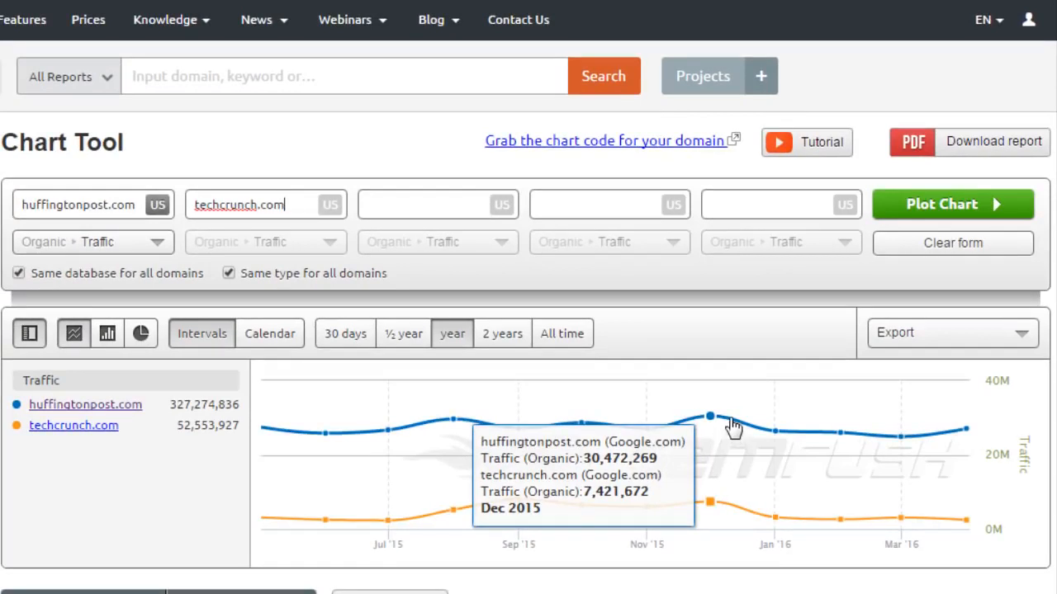
Show the traffic comparison as a bar chart, then a pie chart, and switch to a calendar date range.
{"action": "left_click", "coordinate": [117, 342]}
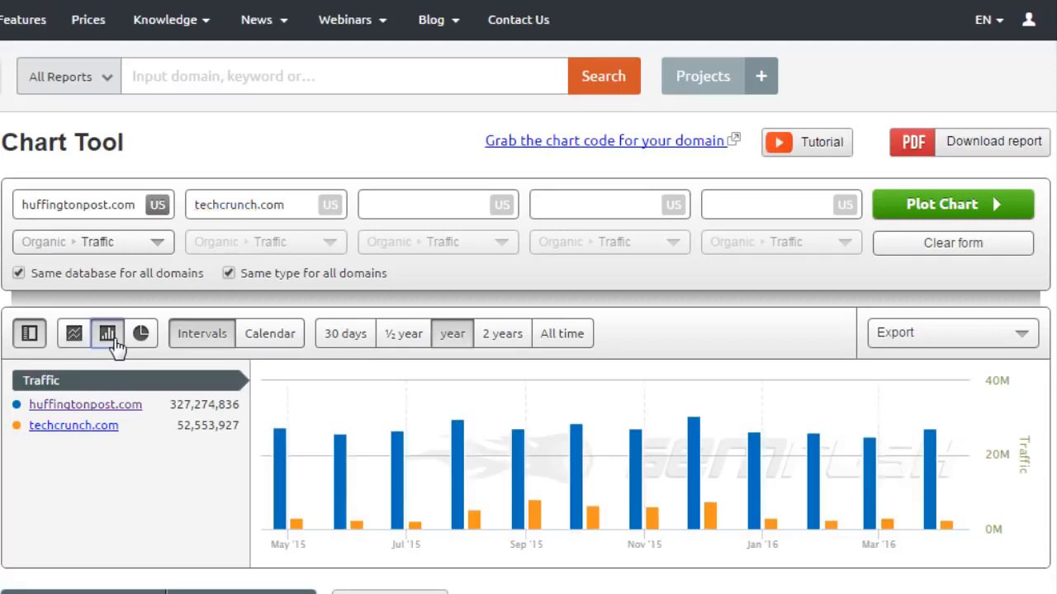
{"action": "left_click", "coordinate": [143, 342]}
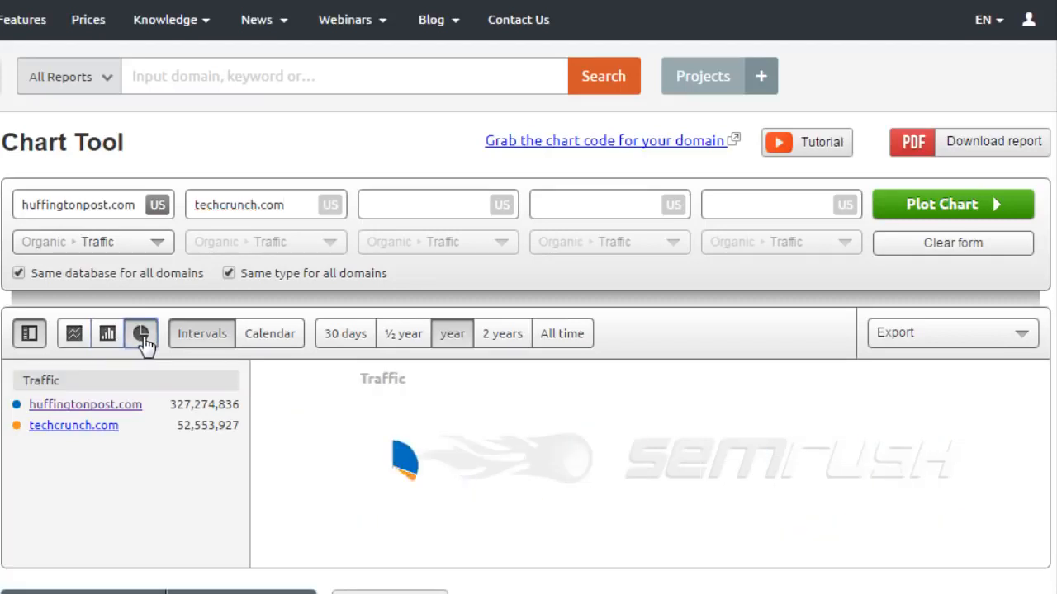
{"action": "left_click", "coordinate": [274, 342]}
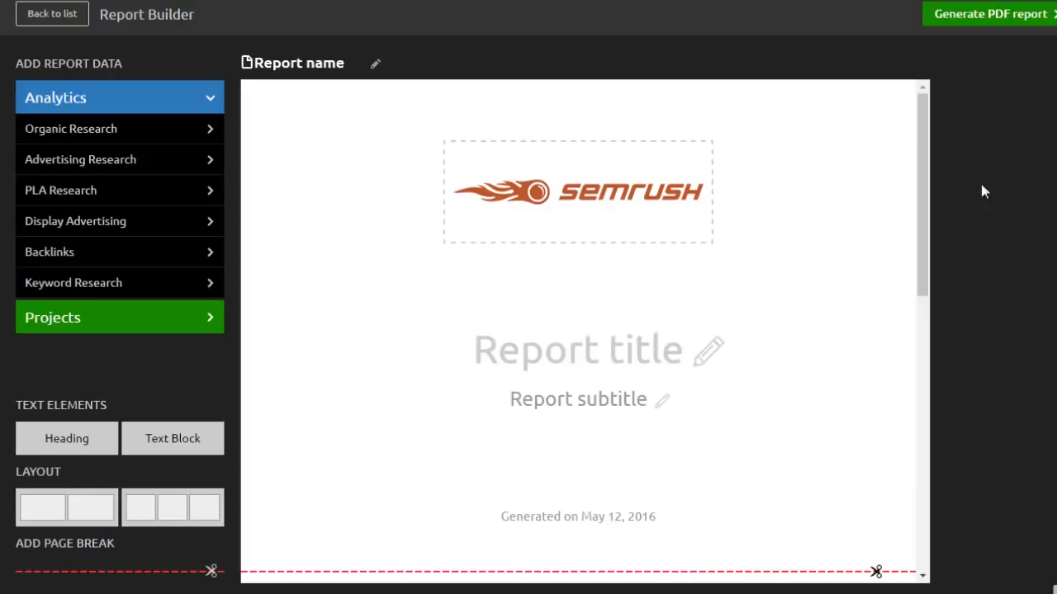
{"action": "left_click", "coordinate": [641, 206]}
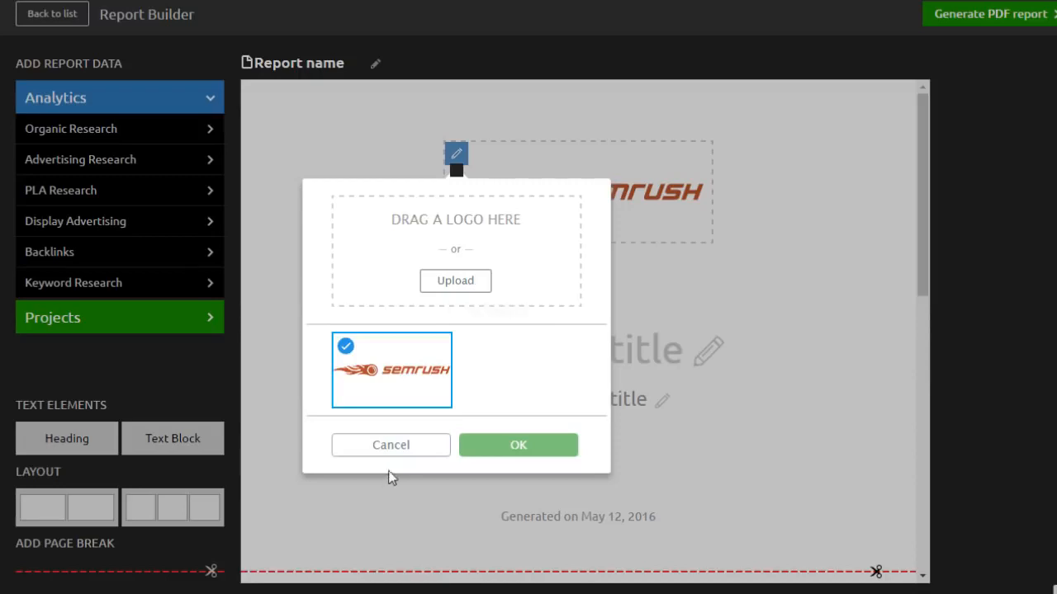
{"action": "left_click", "coordinate": [419, 454]}
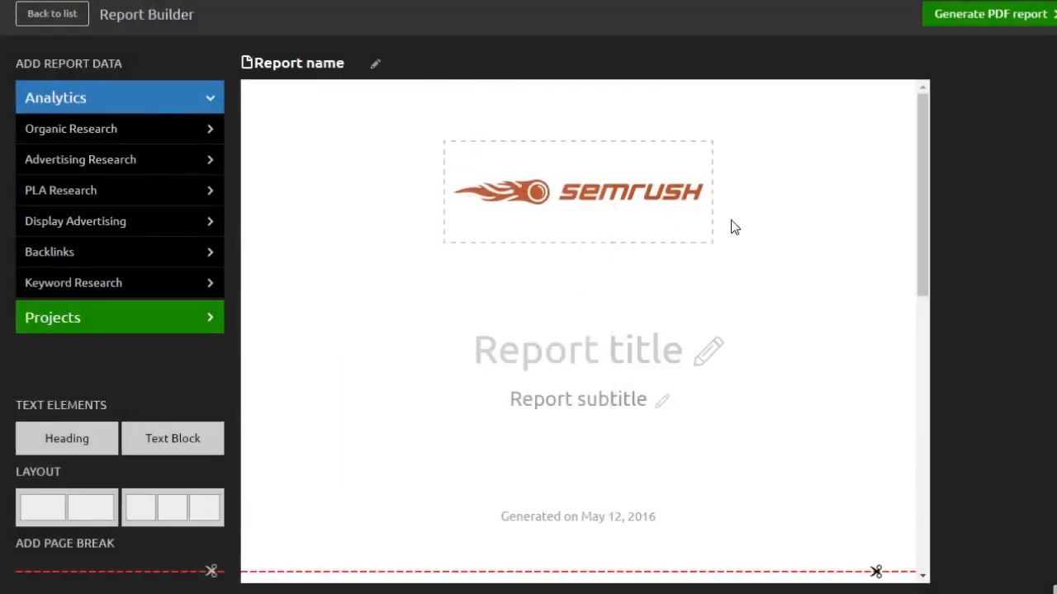
{"action": "left_click", "coordinate": [675, 353]}
{"action": "key", "text": "Tab"}
{"action": "scroll", "coordinate": [918, 264], "scroll_direction": "down", "scroll_amount": 2}
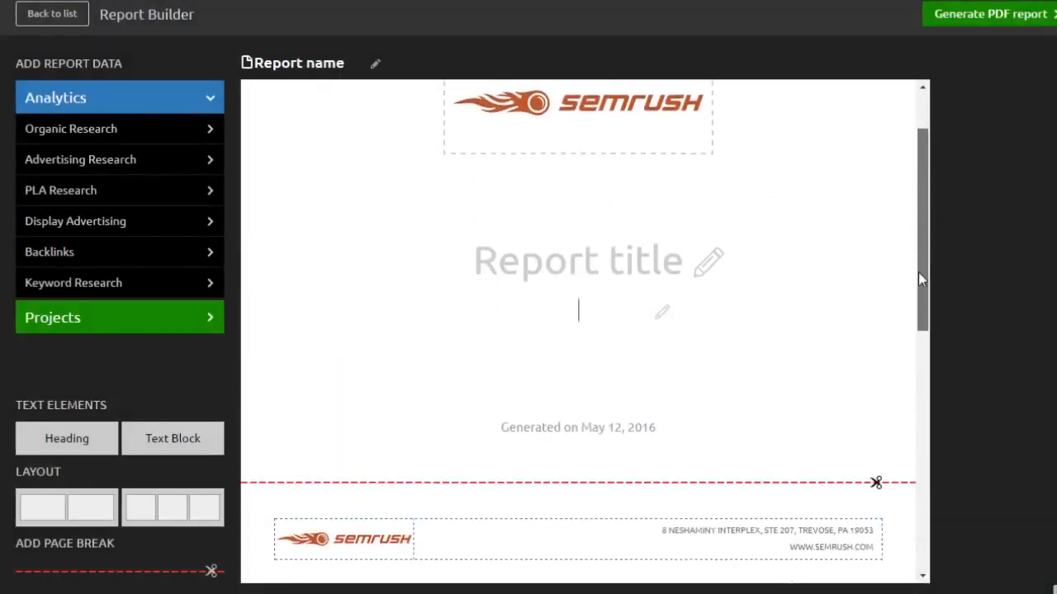
{"action": "left_click", "coordinate": [658, 404]}
{"action": "left_click_drag", "start_coordinate": [923, 244], "coordinate": [920, 355]}
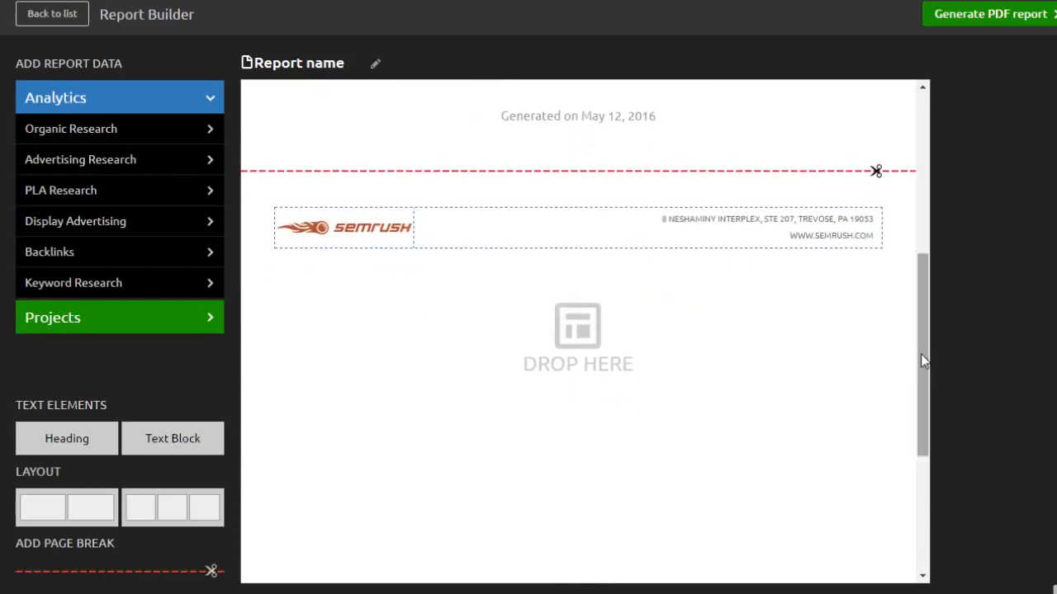
{"action": "left_click", "coordinate": [408, 236]}
{"action": "left_click", "coordinate": [513, 350]}
{"action": "triple_click", "coordinate": [796, 229]}
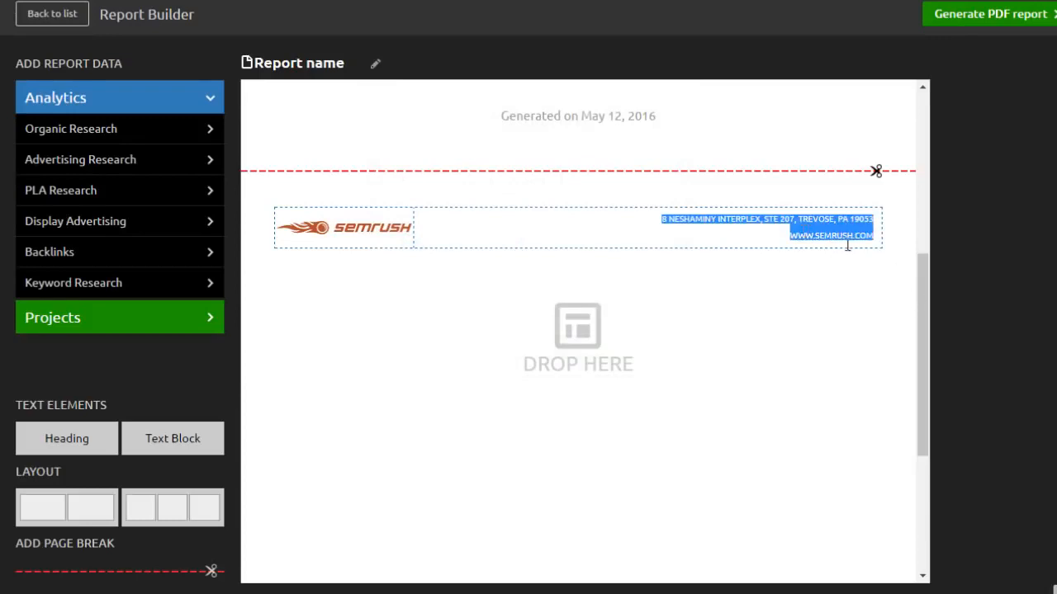
{"action": "left_click_drag", "start_coordinate": [922, 353], "coordinate": [926, 363]}
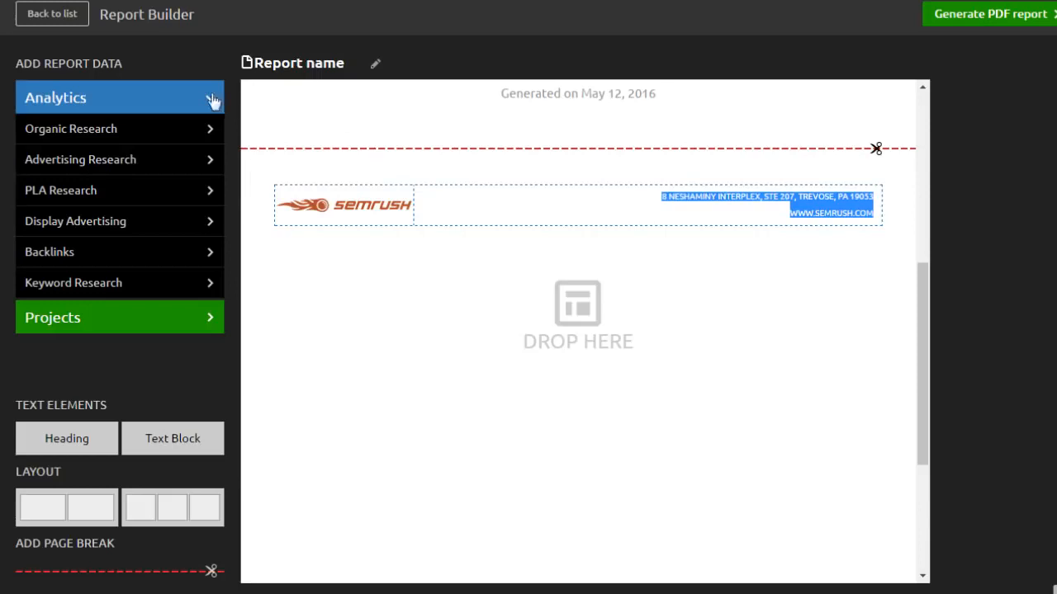
{"action": "left_click", "coordinate": [160, 129]}
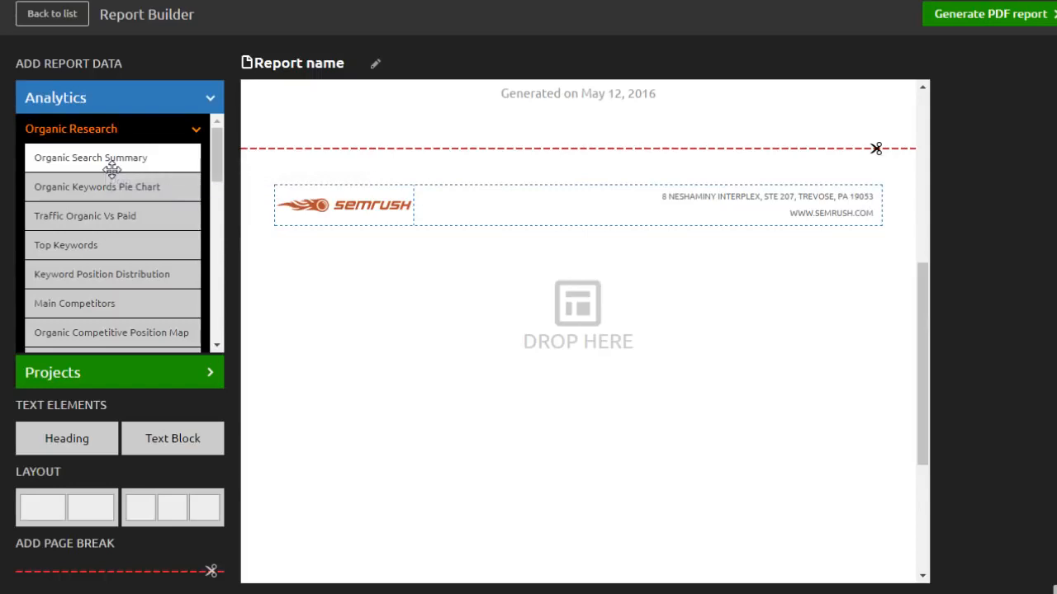
{"action": "left_click_drag", "start_coordinate": [112, 171], "coordinate": [541, 240]}
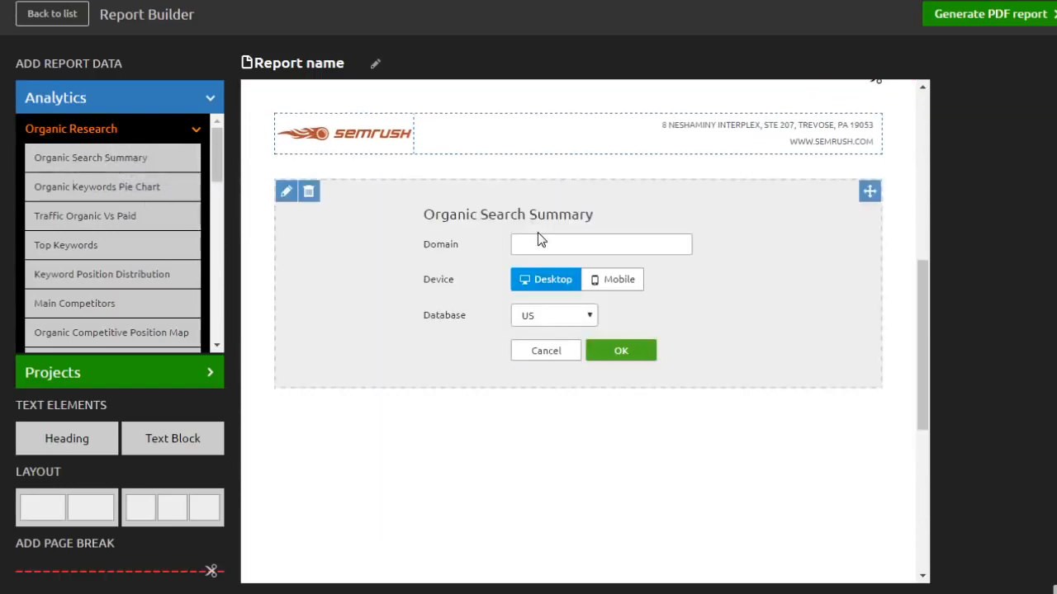
{"action": "type", "text": "www"}
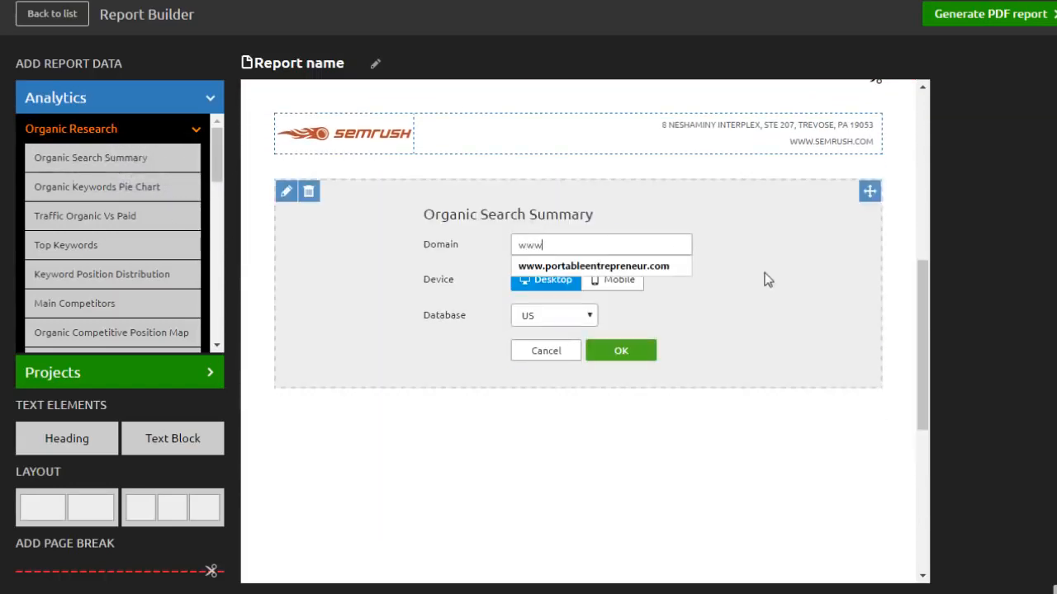
{"action": "type", "text": ".huffingtonpost.com"}
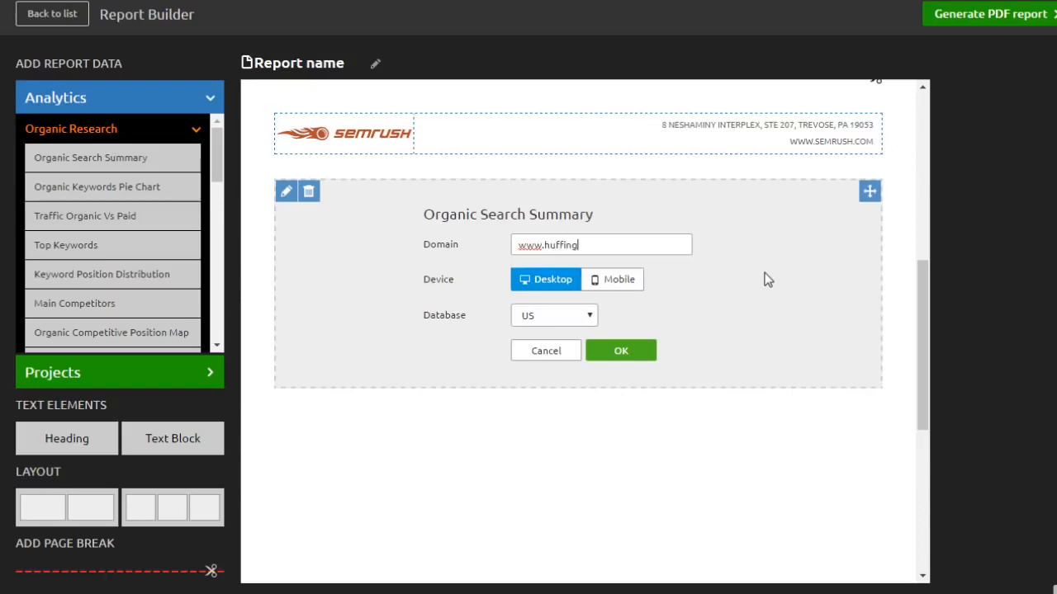
{"action": "left_click", "coordinate": [605, 347]}
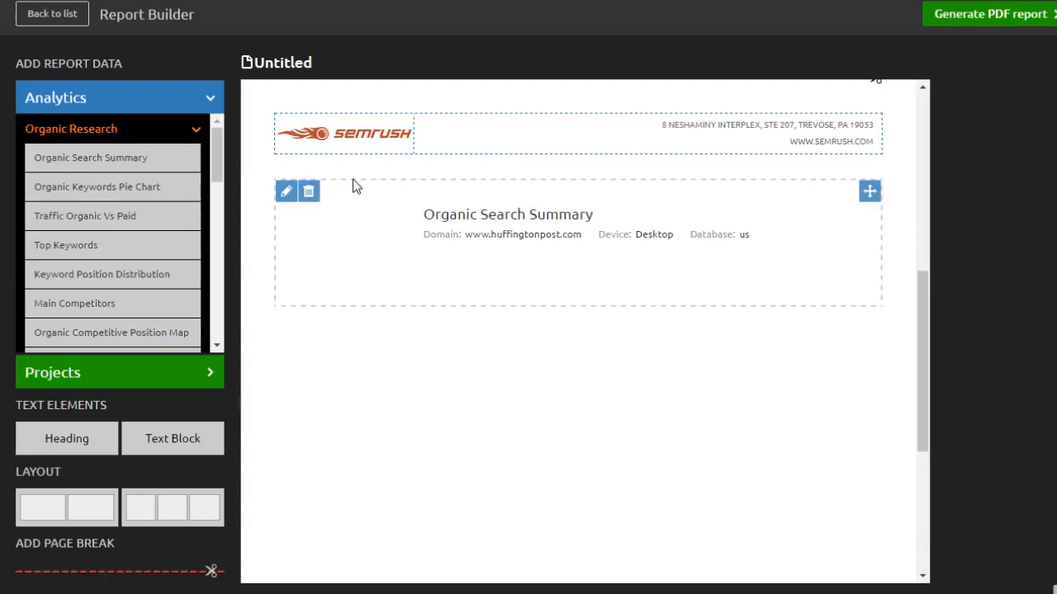
{"action": "left_click_drag", "start_coordinate": [160, 251], "coordinate": [470, 361]}
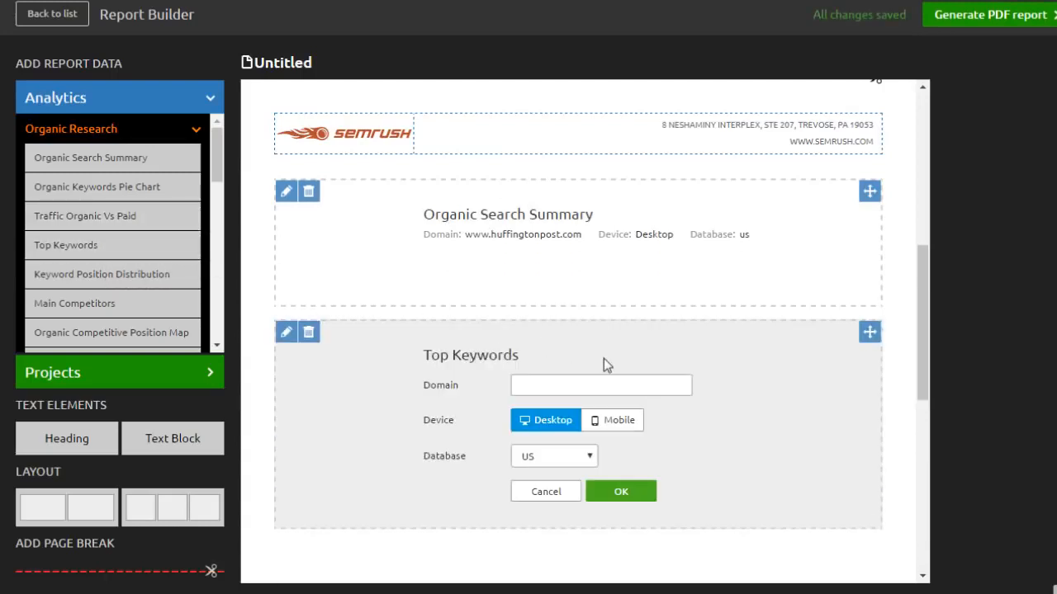
{"action": "left_click", "coordinate": [611, 388]}
{"action": "type", "text": "www.huffingtonpost.com"}
{"action": "left_click", "coordinate": [607, 492]}
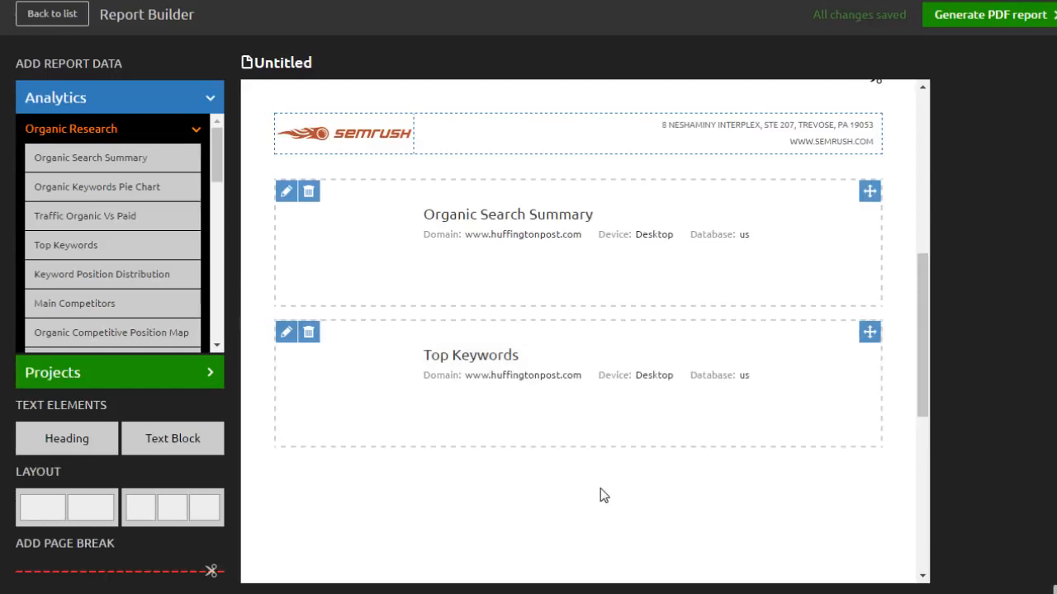
{"action": "left_click", "coordinate": [195, 128]}
{"action": "left_click_drag", "start_coordinate": [223, 202], "coordinate": [221, 254]}
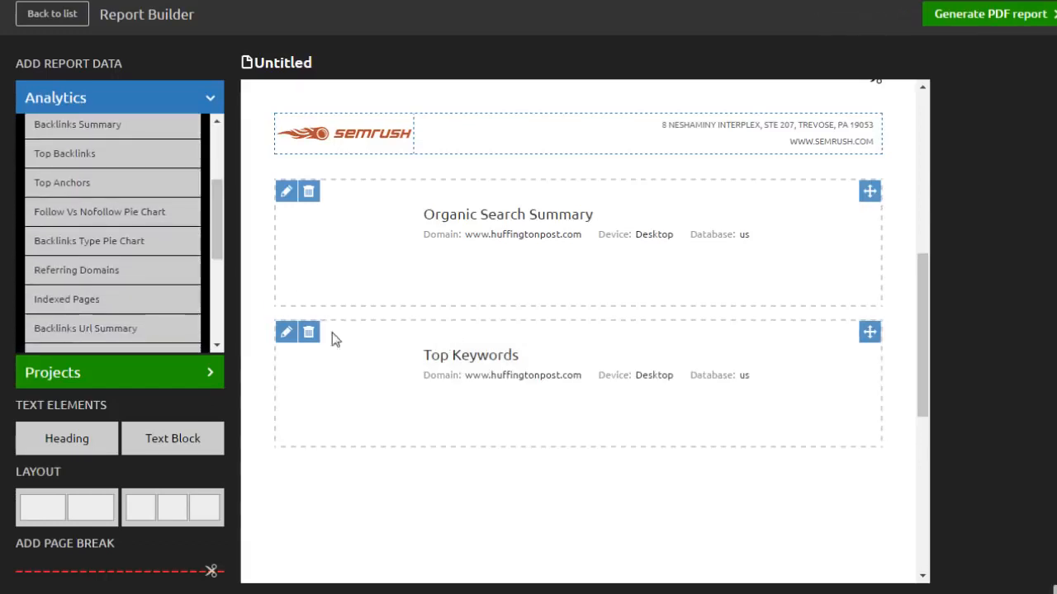
{"action": "mouse_move", "coordinate": [339, 339]}
{"action": "left_mouse_down"}
{"action": "mouse_move", "coordinate": [349, 242]}
{"action": "mouse_move", "coordinate": [353, 333]}
{"action": "mouse_move", "coordinate": [344, 337]}
{"action": "left_mouse_up"}
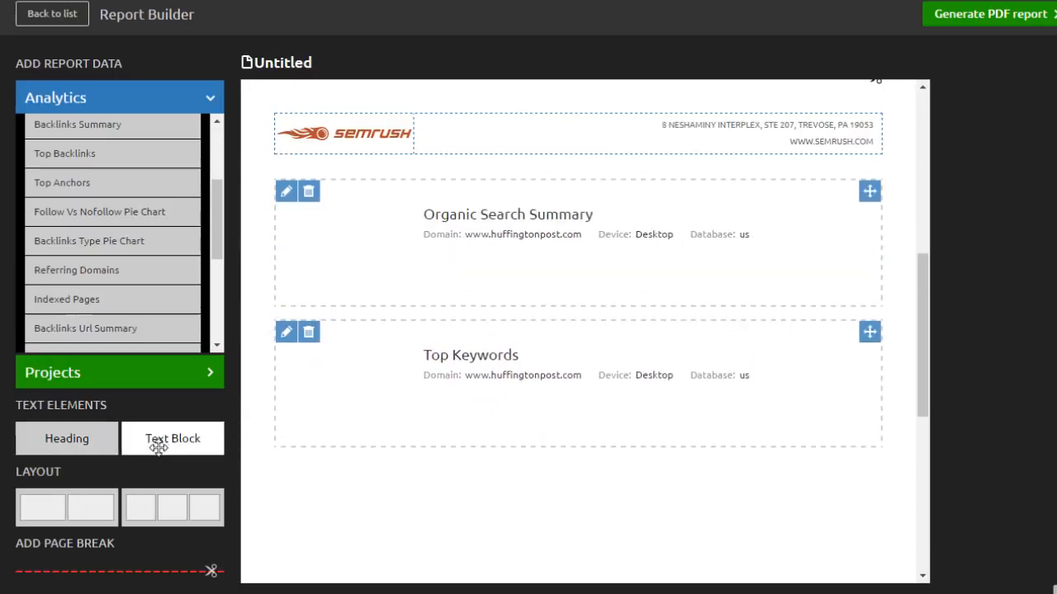
Place a 'Your text here' text block at the top, then a two-column row and page break under Top Keywords.
{"action": "left_click_drag", "start_coordinate": [165, 444], "coordinate": [464, 312]}
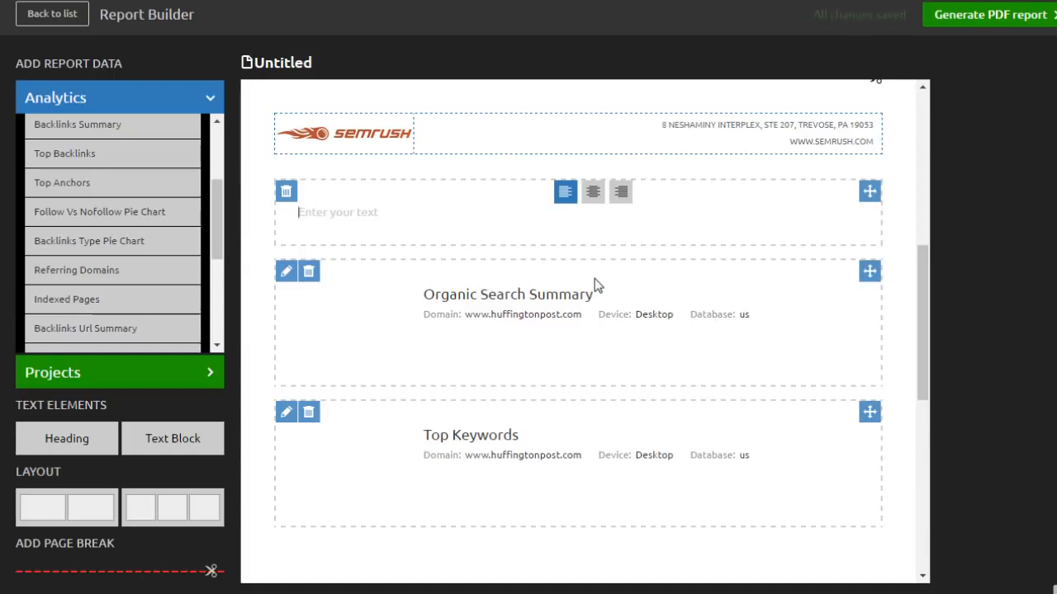
{"action": "type", "text": "Your t"}
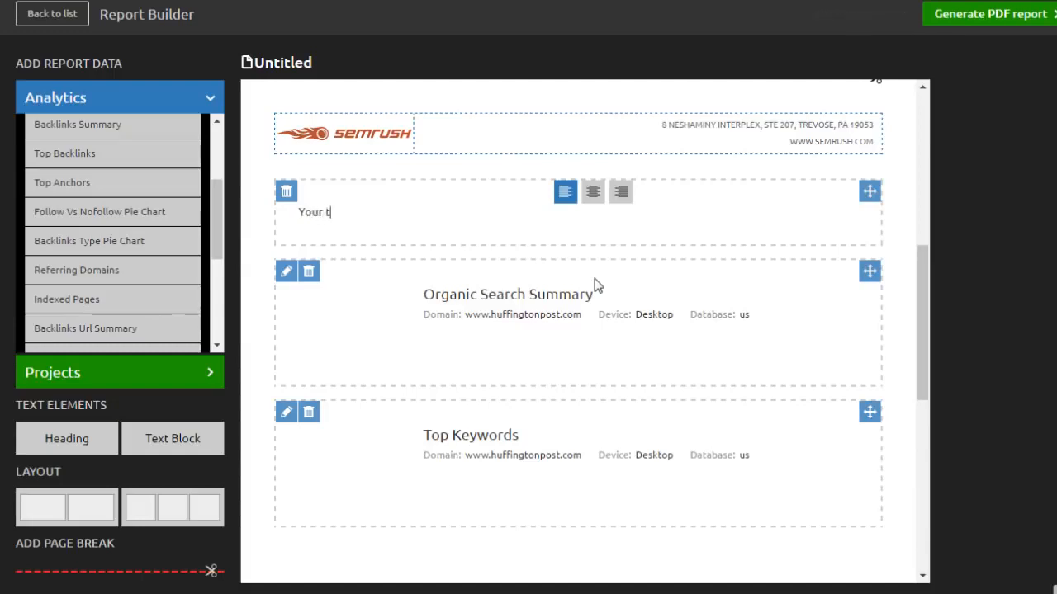
{"action": "type", "text": "ext here"}
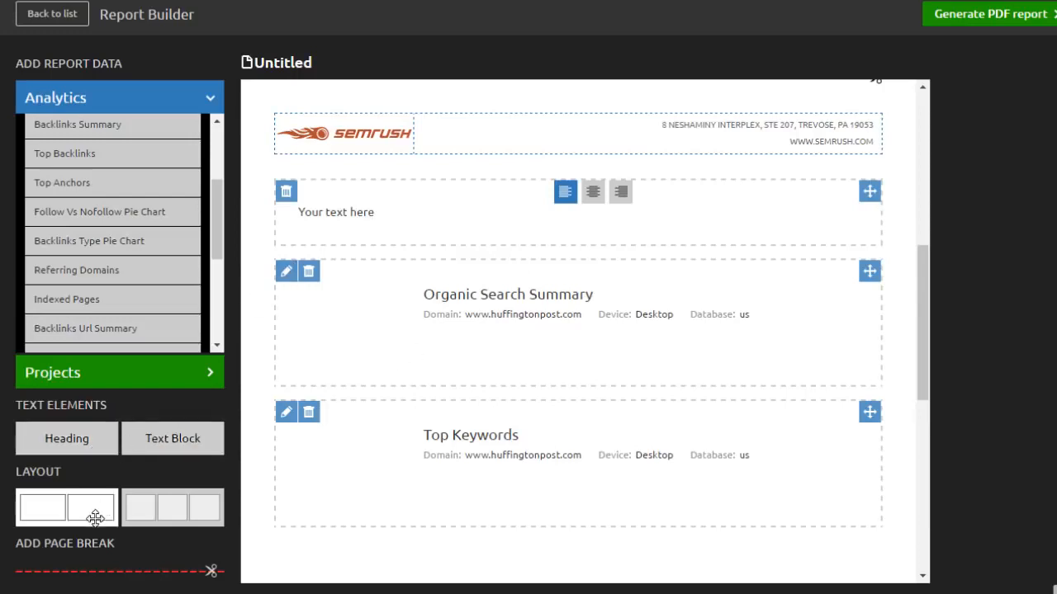
{"action": "left_click_drag", "start_coordinate": [66, 507], "coordinate": [354, 566]}
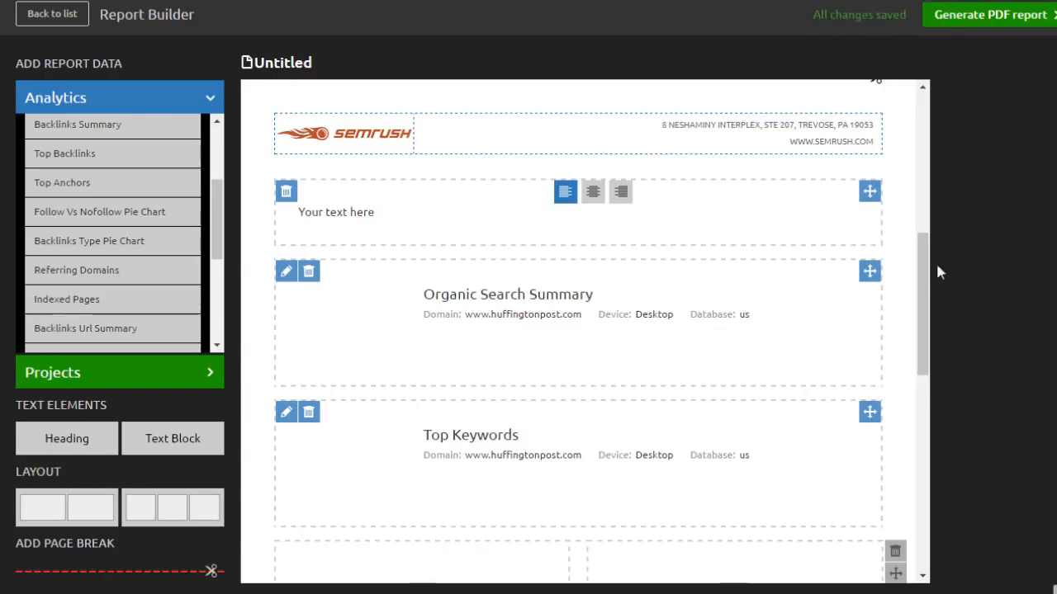
{"action": "left_click_drag", "start_coordinate": [921, 281], "coordinate": [925, 351]}
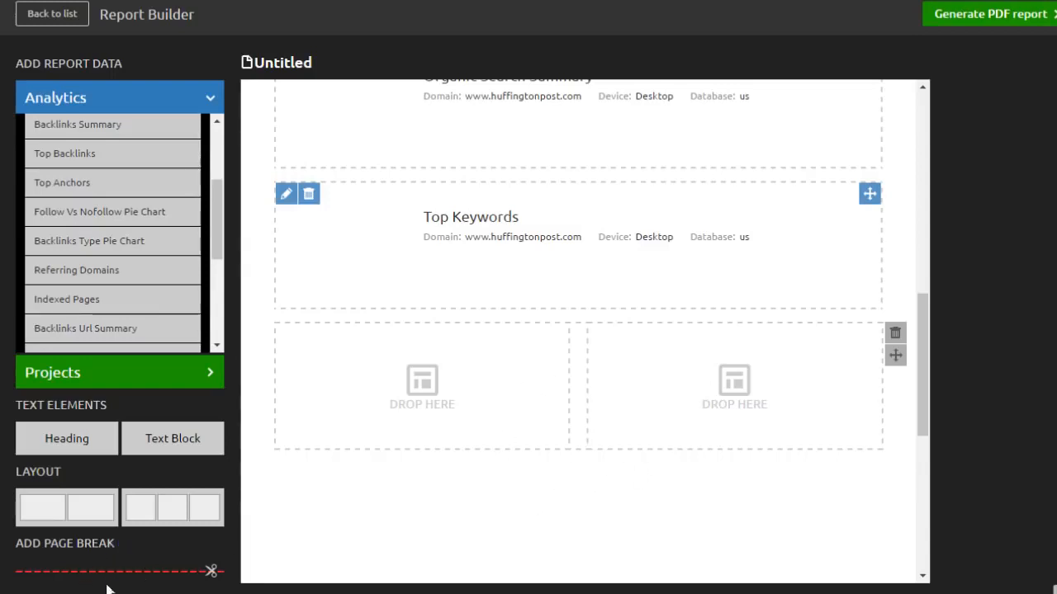
{"action": "left_click_drag", "start_coordinate": [106, 585], "coordinate": [530, 538]}
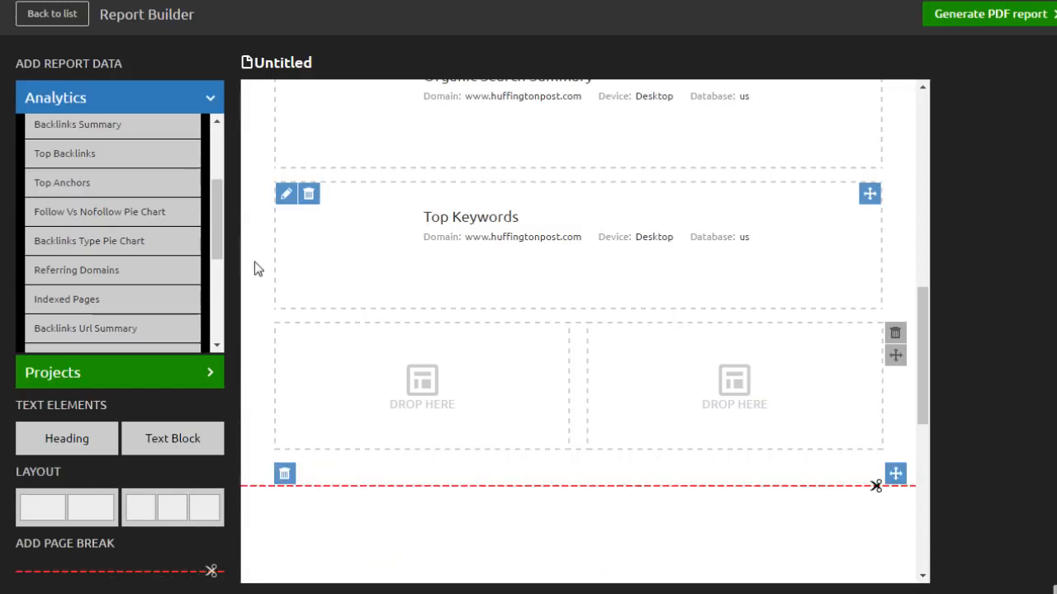
Add a Site Audit: Issues block after the page break with a text block above it.
{"action": "left_click", "coordinate": [183, 378]}
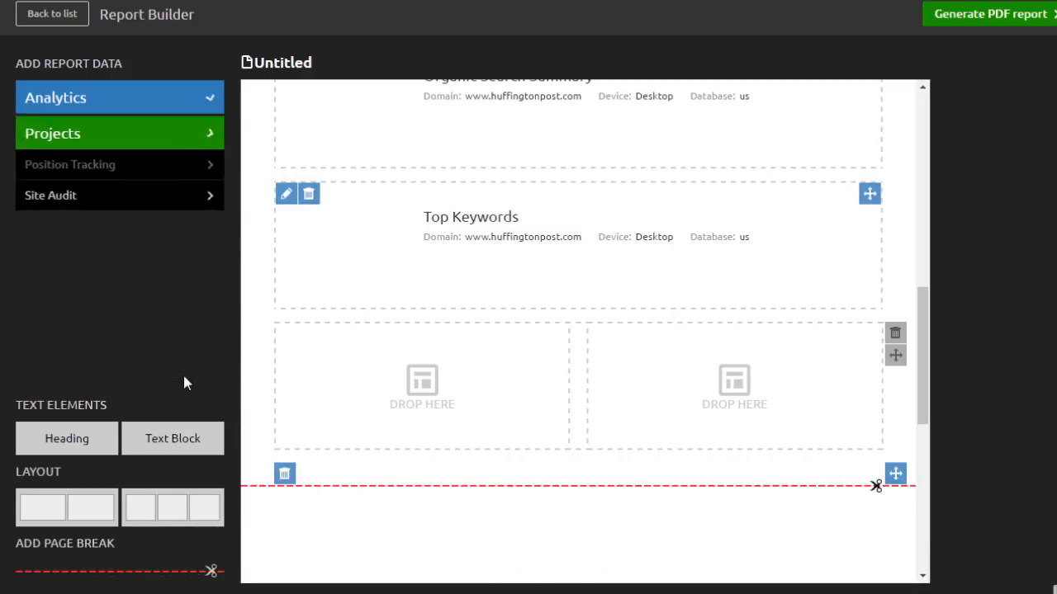
{"action": "left_click", "coordinate": [152, 205]}
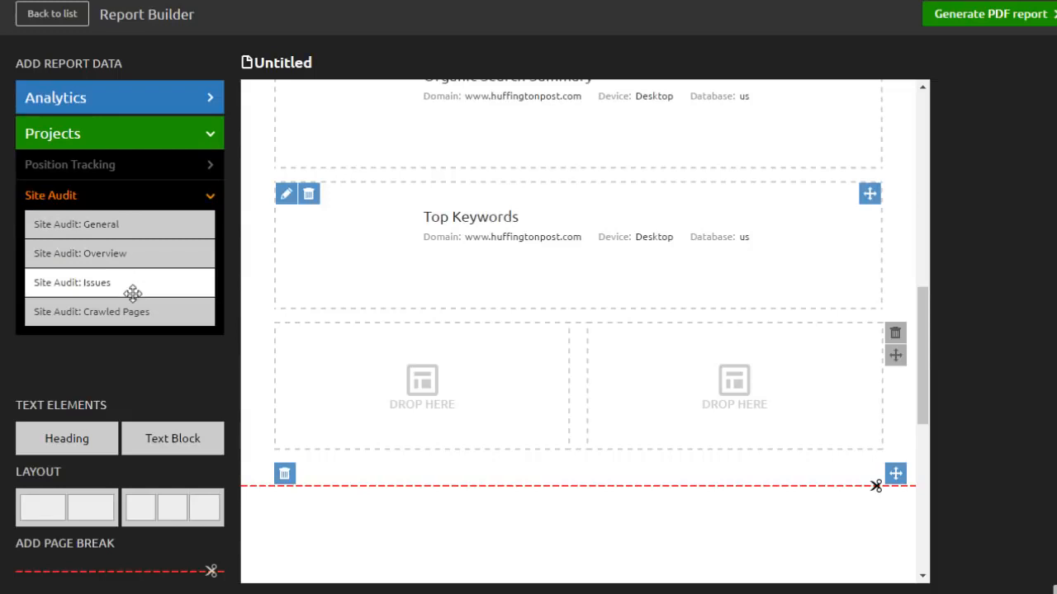
{"action": "left_click_drag", "start_coordinate": [132, 293], "coordinate": [421, 519]}
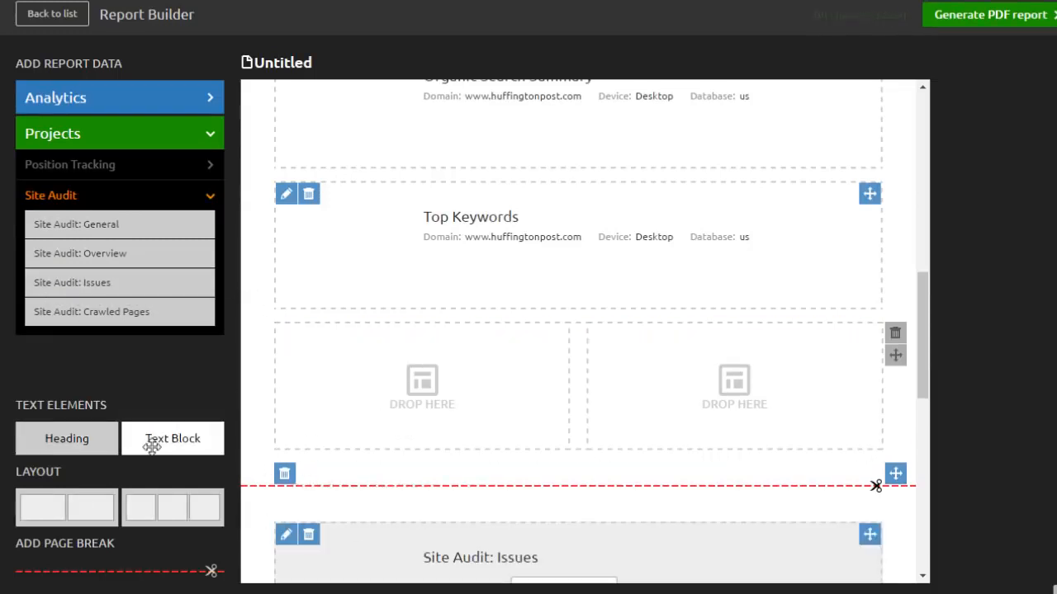
{"action": "left_click_drag", "start_coordinate": [152, 447], "coordinate": [327, 514]}
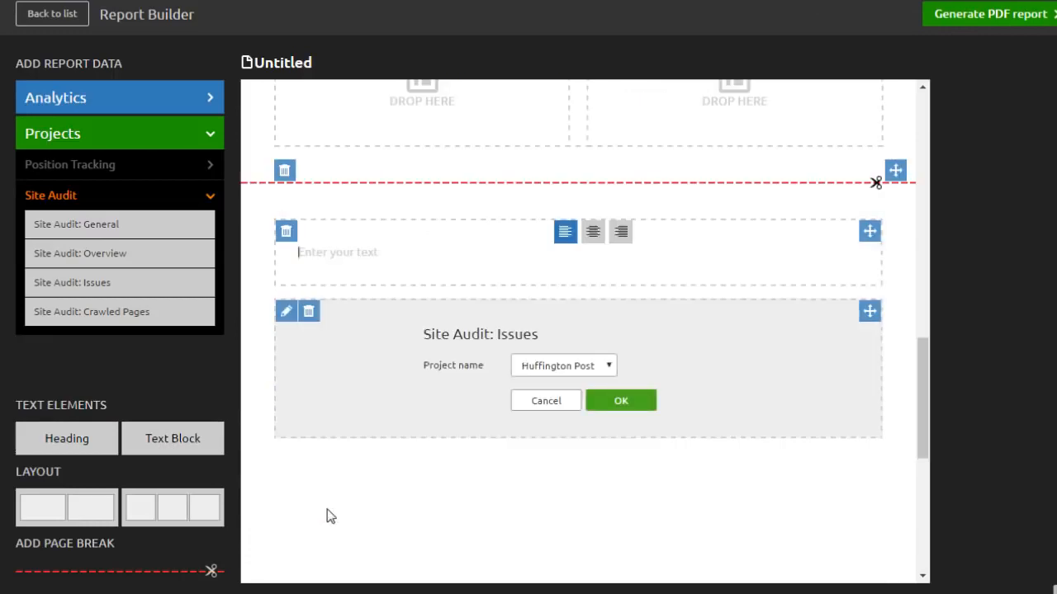
{"action": "left_click", "coordinate": [395, 259]}
Confirm the Site Audit: Issues settings, then save and generate the PDF report.
{"action": "left_click", "coordinate": [621, 401]}
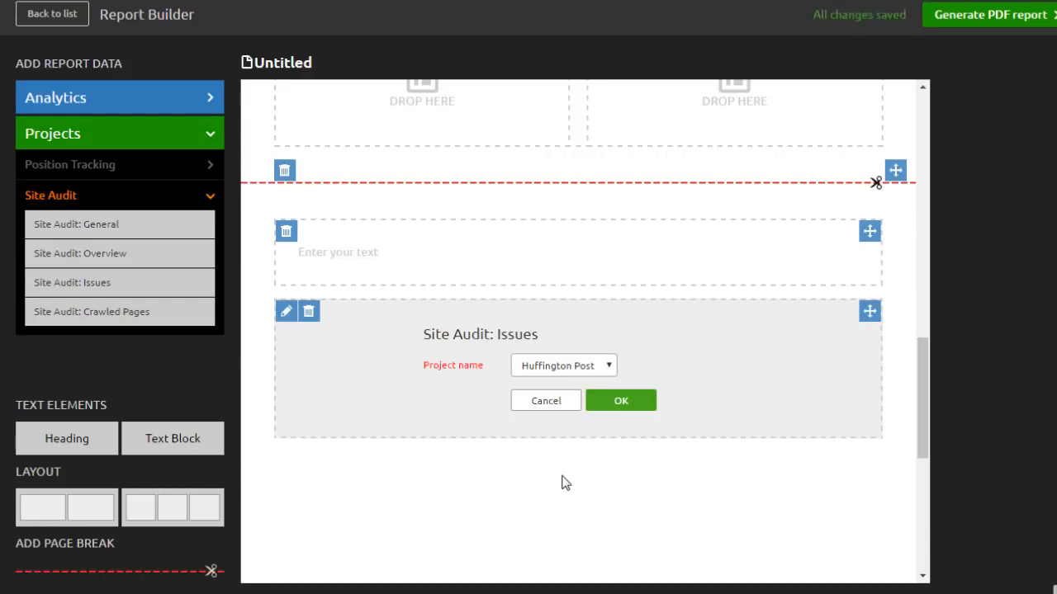
{"action": "left_click", "coordinate": [994, 25]}
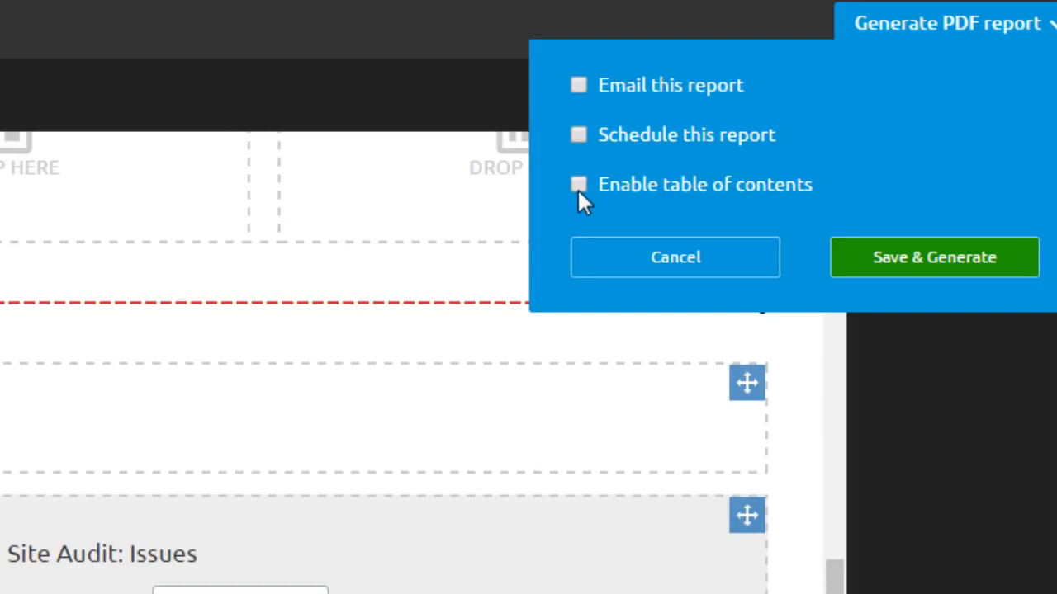
{"action": "left_click", "coordinate": [917, 263]}
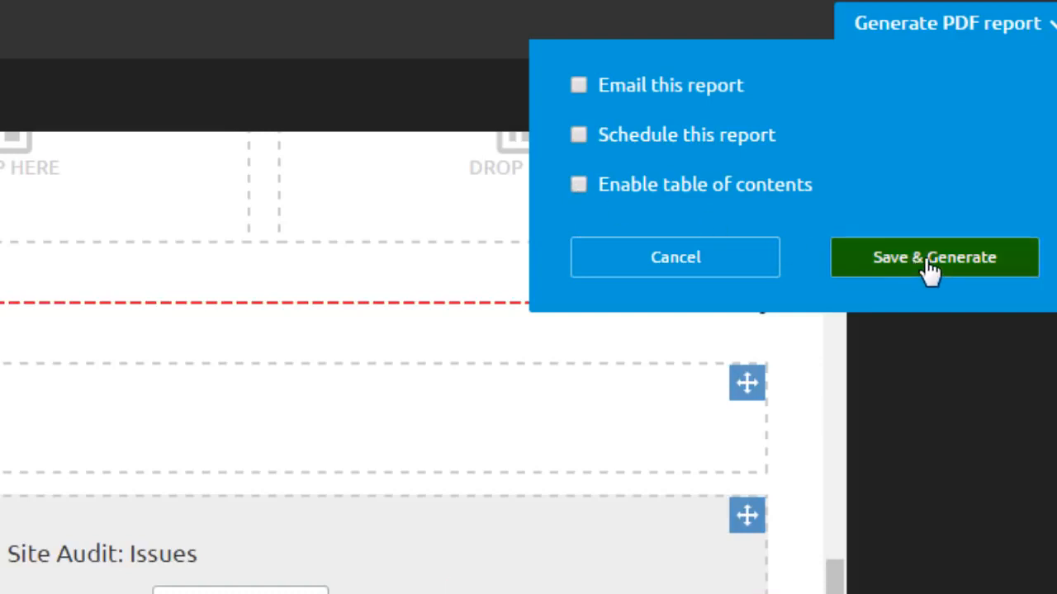